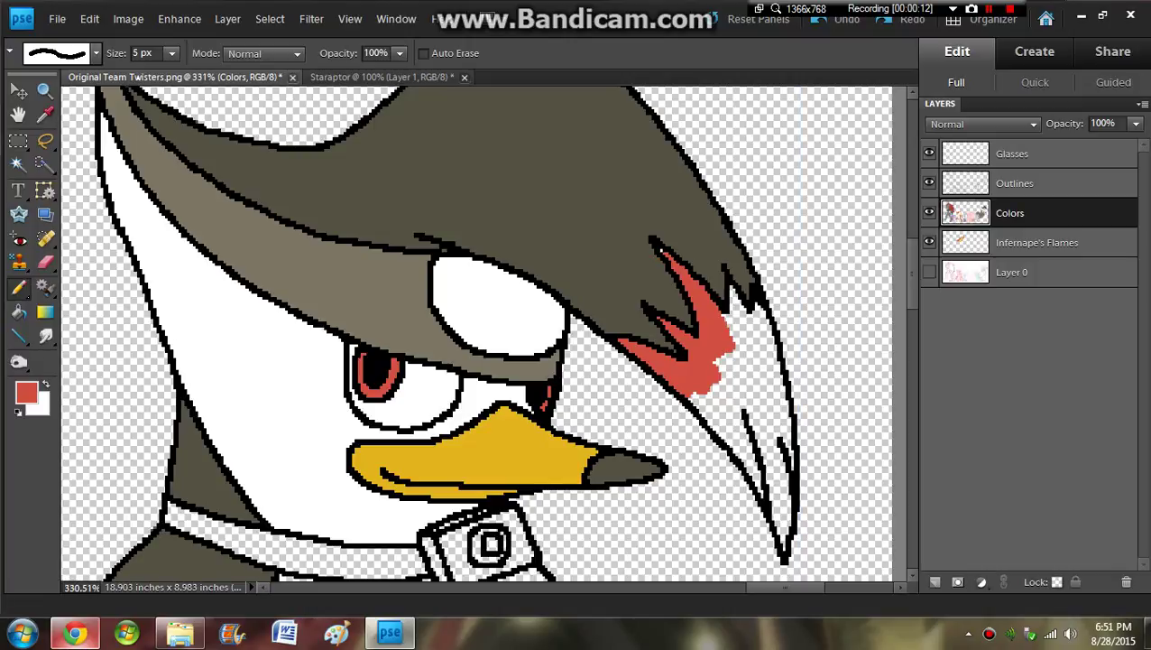
# Step: Paint the rest of the crest's pointed tip red on the Colors layer, setting the pencil to 3 px for the last gaps
pyautogui.moveTo(725, 316)
pyautogui.mouseDown()
pyautogui.moveTo(737, 316)
pyautogui.moveTo(731, 293)
pyautogui.mouseUp()
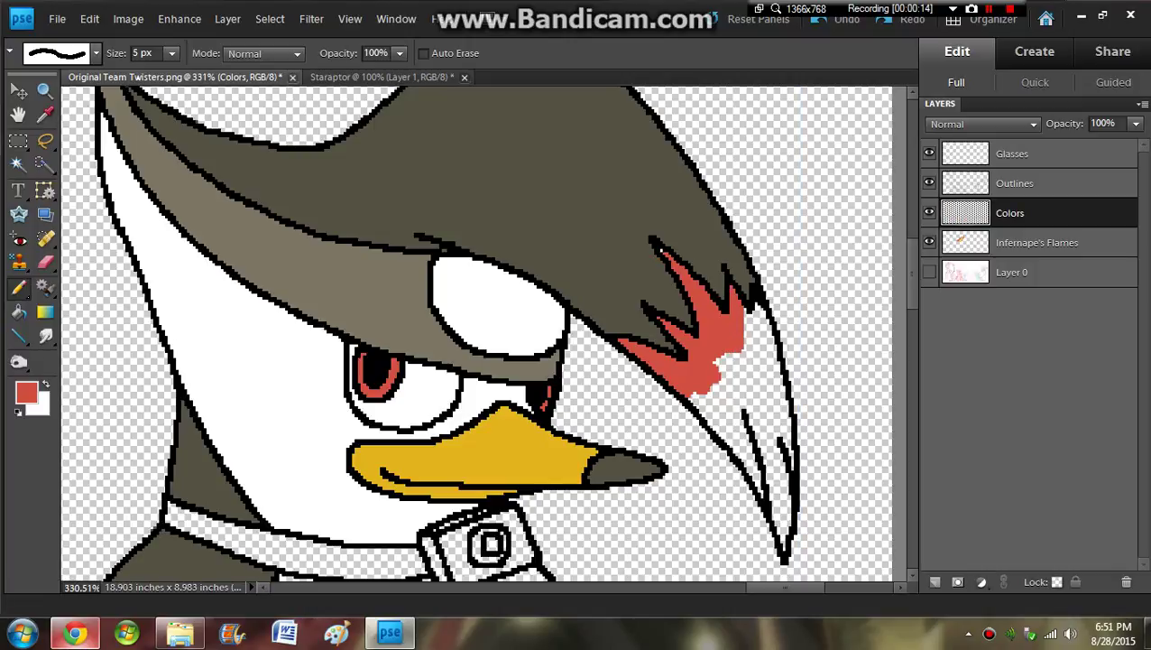
pyautogui.moveTo(740, 334)
pyautogui.mouseDown()
pyautogui.moveTo(771, 332)
pyautogui.moveTo(776, 383)
pyautogui.mouseUp()
pyautogui.moveTo(704, 393)
pyautogui.mouseDown()
pyautogui.moveTo(741, 451)
pyautogui.moveTo(716, 395)
pyautogui.moveTo(724, 369)
pyautogui.moveTo(735, 362)
pyautogui.moveTo(769, 393)
pyautogui.moveTo(783, 438)
pyautogui.moveTo(780, 534)
pyautogui.mouseUp()
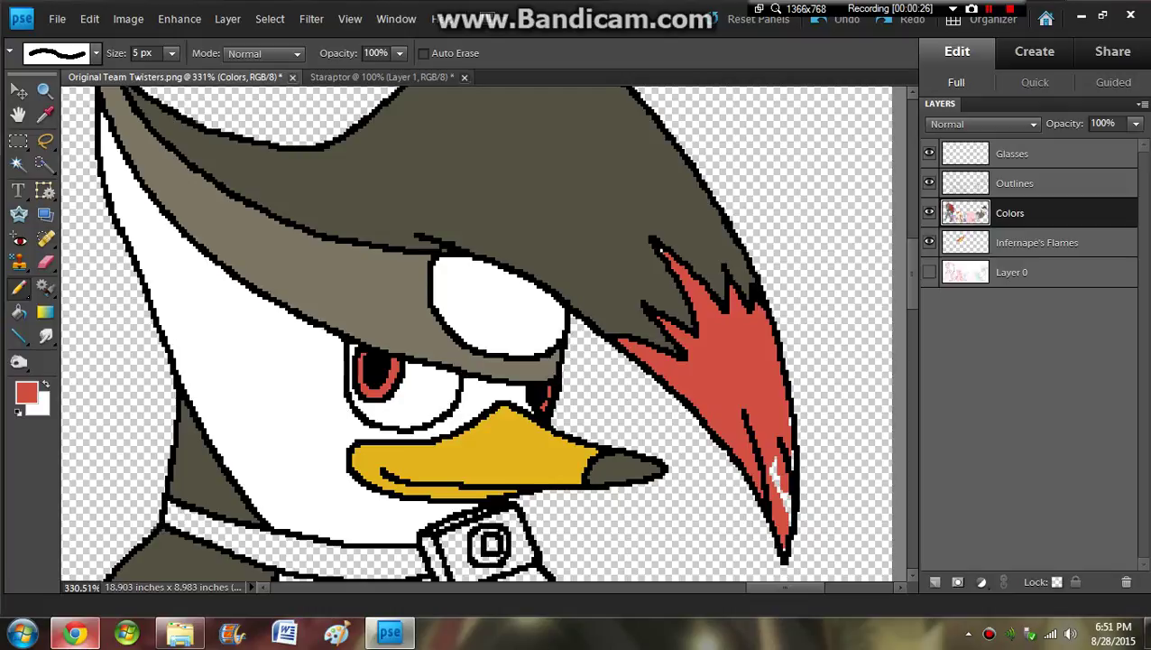
pyautogui.moveTo(785, 523); pyautogui.dragTo(781, 492)
pyautogui.moveTo(769, 456); pyautogui.dragTo(781, 494)
pyautogui.click(96, 53)
pyautogui.click(52, 127)
pyautogui.press('Escape')
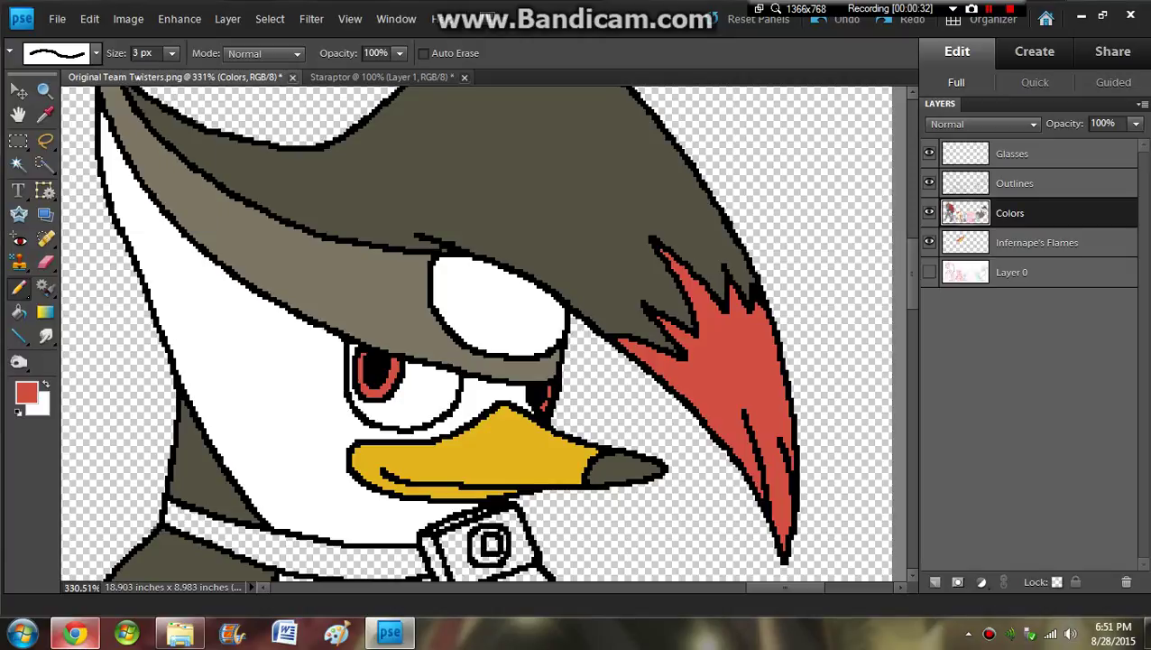
# Step: Sample the beak's yellow, outline the inside of the bird's nearer leg and foot with it, and fill the rest, leaving out the claws
pyautogui.scroll(-10, 477, 333)
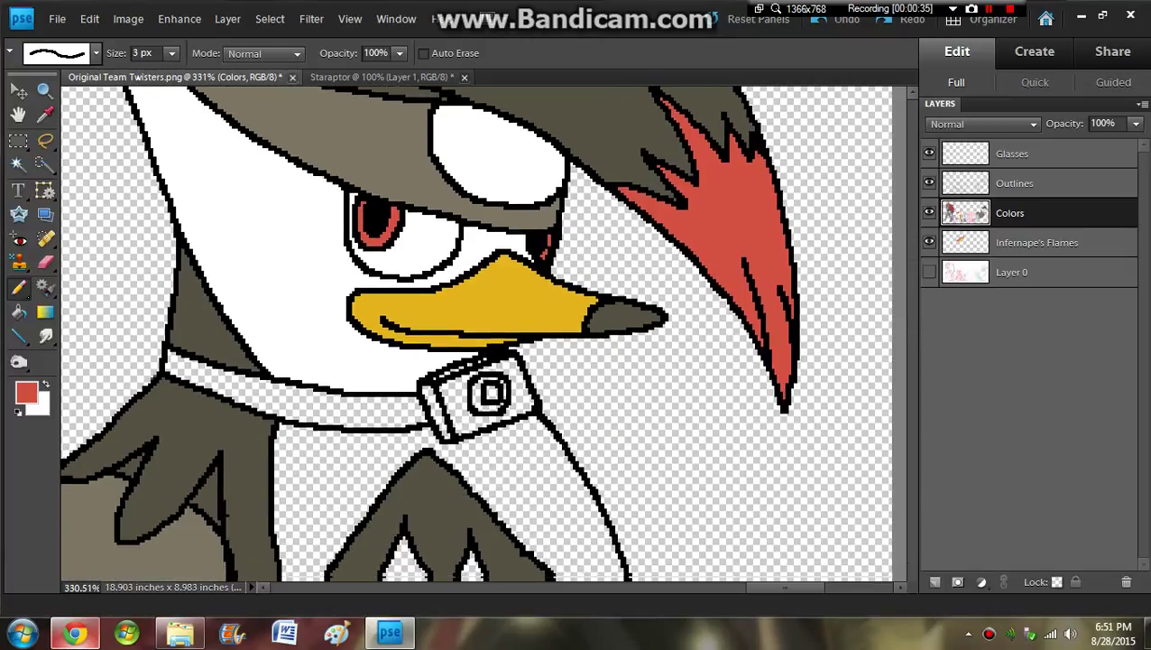
pyautogui.scroll(10, 476, 334)
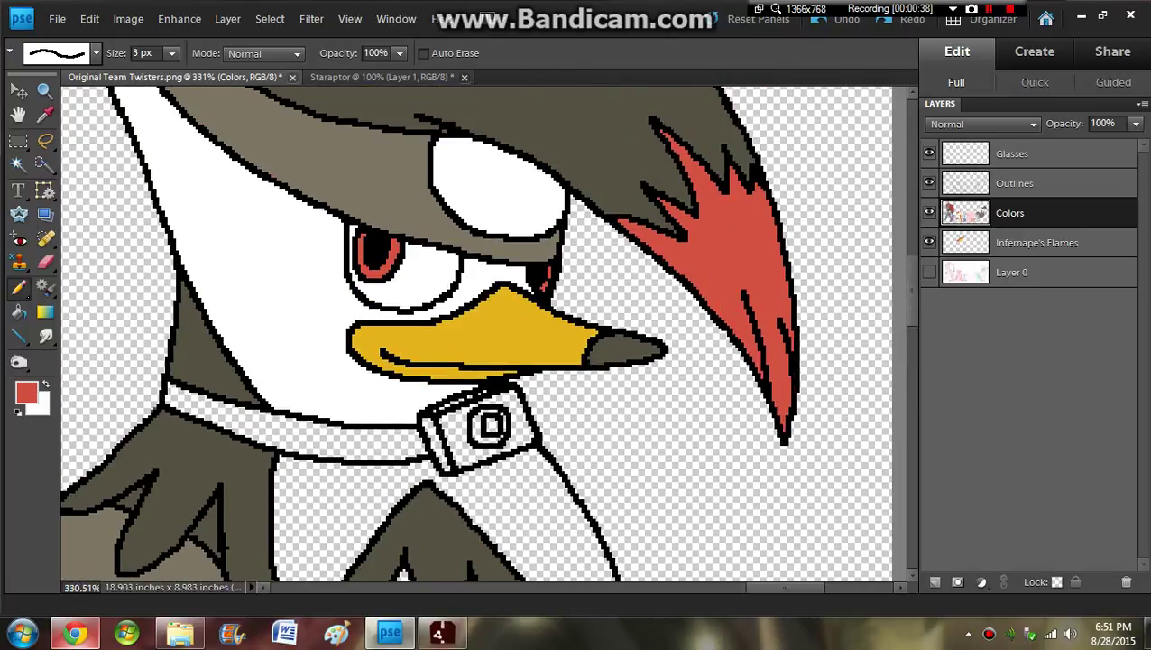
pyautogui.press('i')
pyautogui.click(487, 334)
pyautogui.press('n')
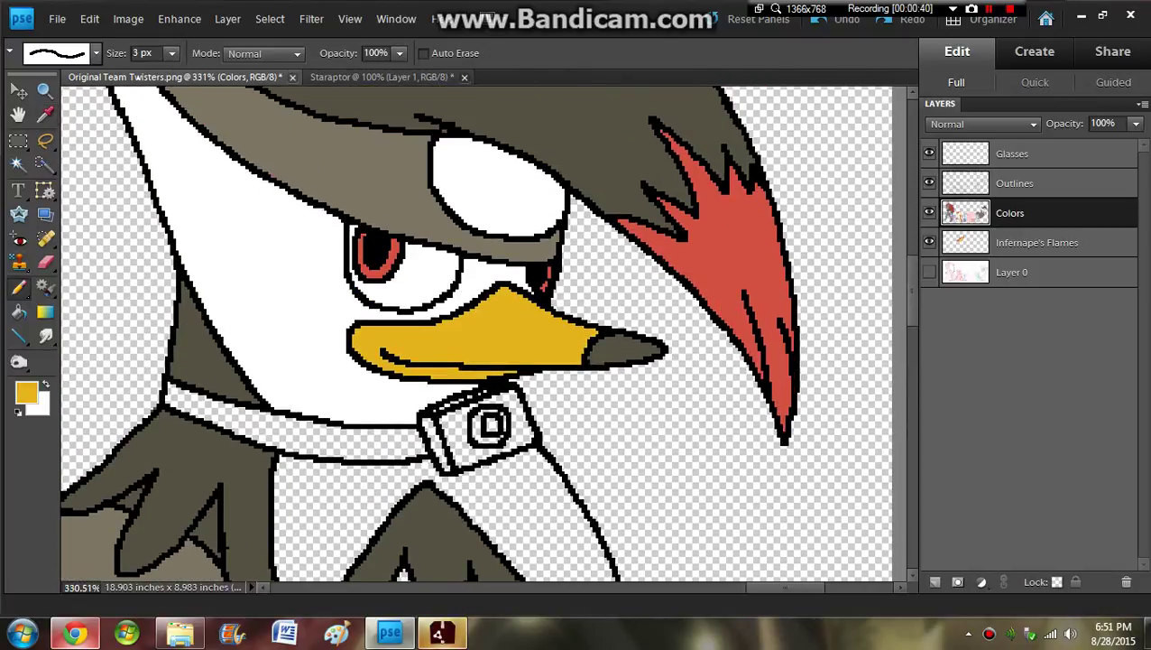
pyautogui.scroll(-2, 476, 334)
pyautogui.scroll(-15, 476, 334)
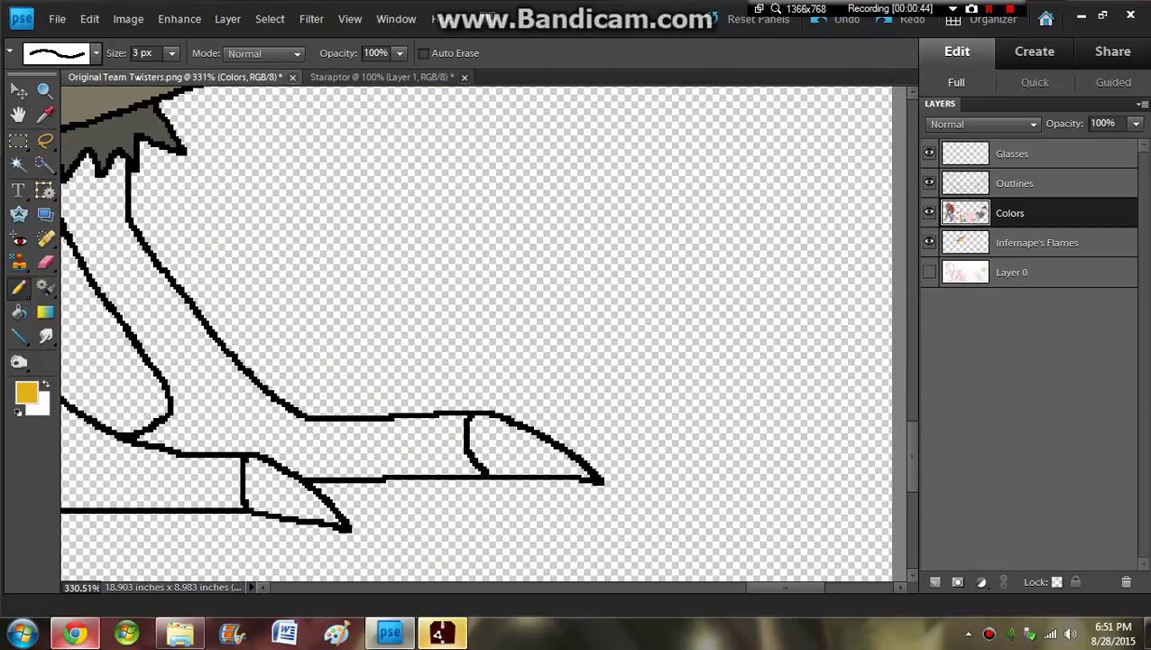
pyautogui.hscroll(-8, 483, 334)
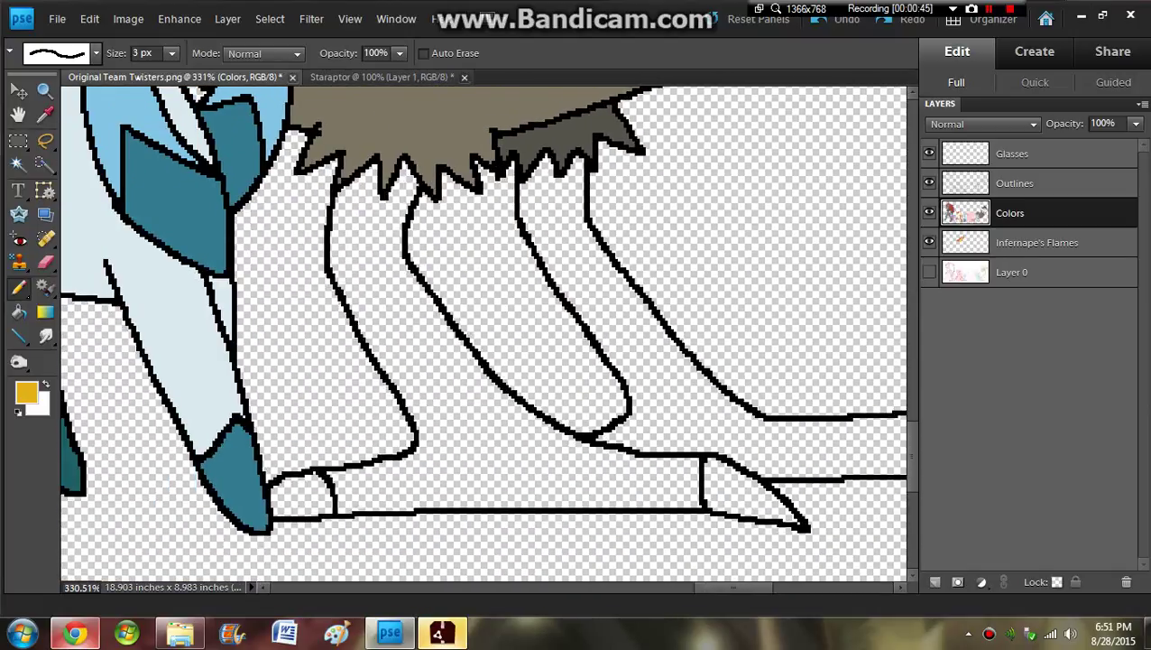
pyautogui.moveTo(355, 197)
pyautogui.mouseDown()
pyautogui.moveTo(339, 233)
pyautogui.moveTo(347, 193)
pyautogui.moveTo(370, 169)
pyautogui.moveTo(379, 209)
pyautogui.moveTo(403, 176)
pyautogui.moveTo(409, 185)
pyautogui.moveTo(390, 259)
pyautogui.moveTo(423, 336)
pyautogui.moveTo(481, 382)
pyautogui.moveTo(503, 426)
pyautogui.moveTo(549, 438)
pyautogui.moveTo(549, 460)
pyautogui.moveTo(616, 474)
pyautogui.moveTo(693, 462)
pyautogui.moveTo(694, 503)
pyautogui.moveTo(338, 508)
pyautogui.moveTo(350, 505)
pyautogui.moveTo(338, 505)
pyautogui.moveTo(335, 478)
pyautogui.moveTo(403, 458)
pyautogui.moveTo(425, 425)
pyautogui.moveTo(336, 267)
pyautogui.moveTo(332, 232)
pyautogui.mouseUp()
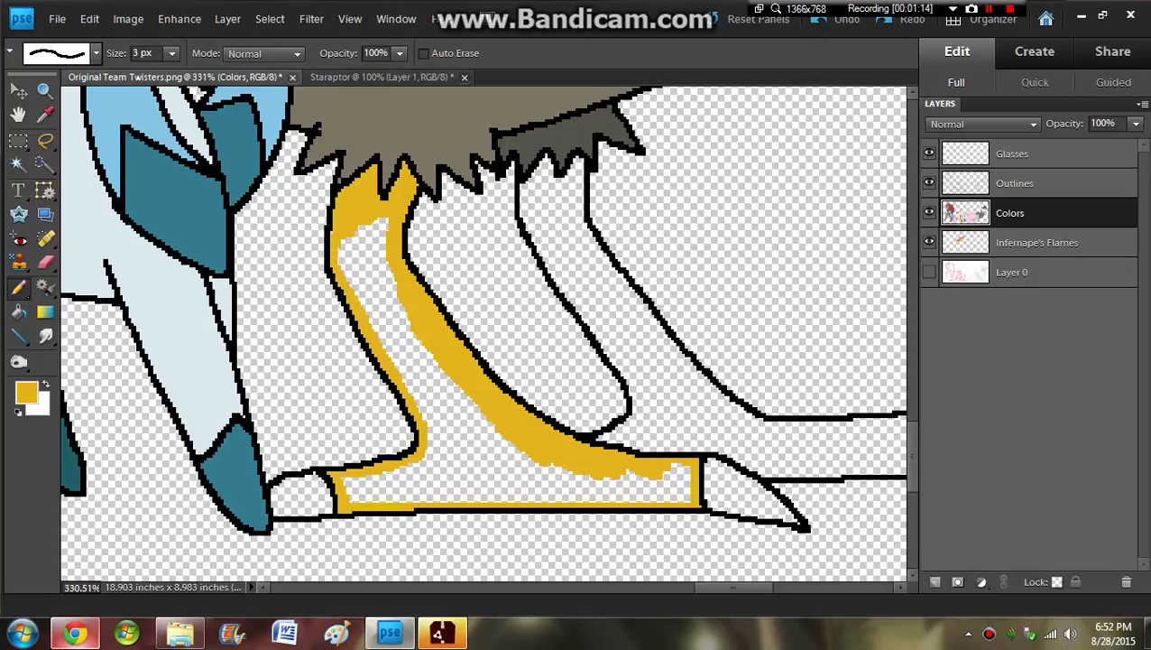
pyautogui.press('k')
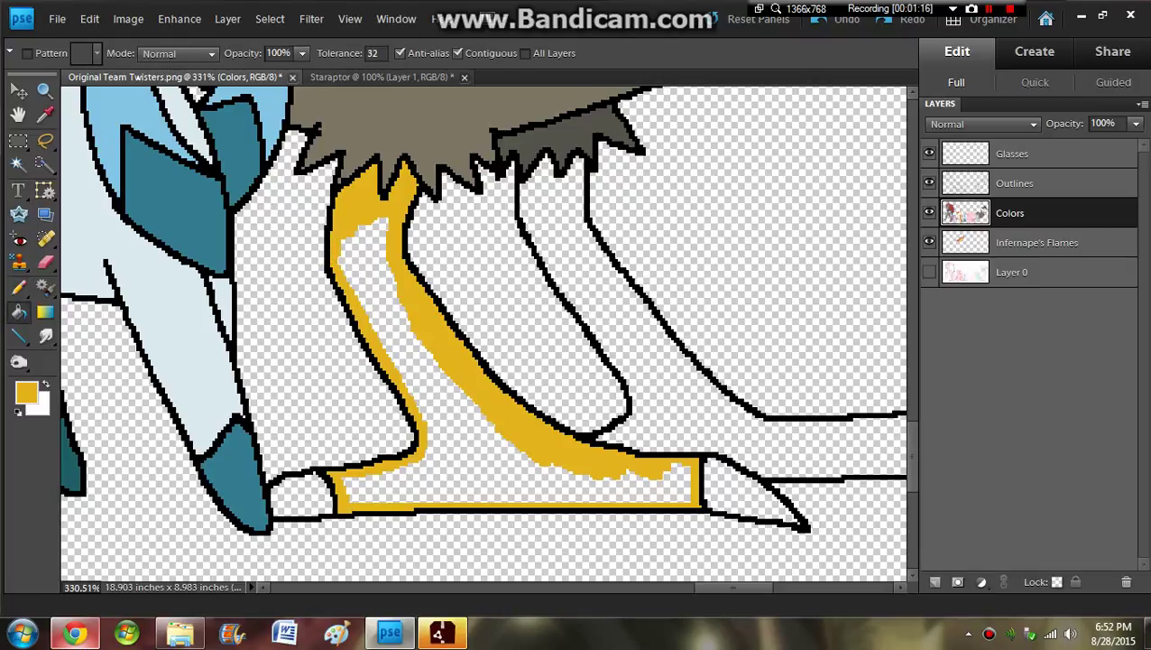
pyautogui.click(375, 271)
# Step: Sample the orange of the feet in the Staraptor reference image and return to the Original Team Twisters drawing
pyautogui.click(382, 78)
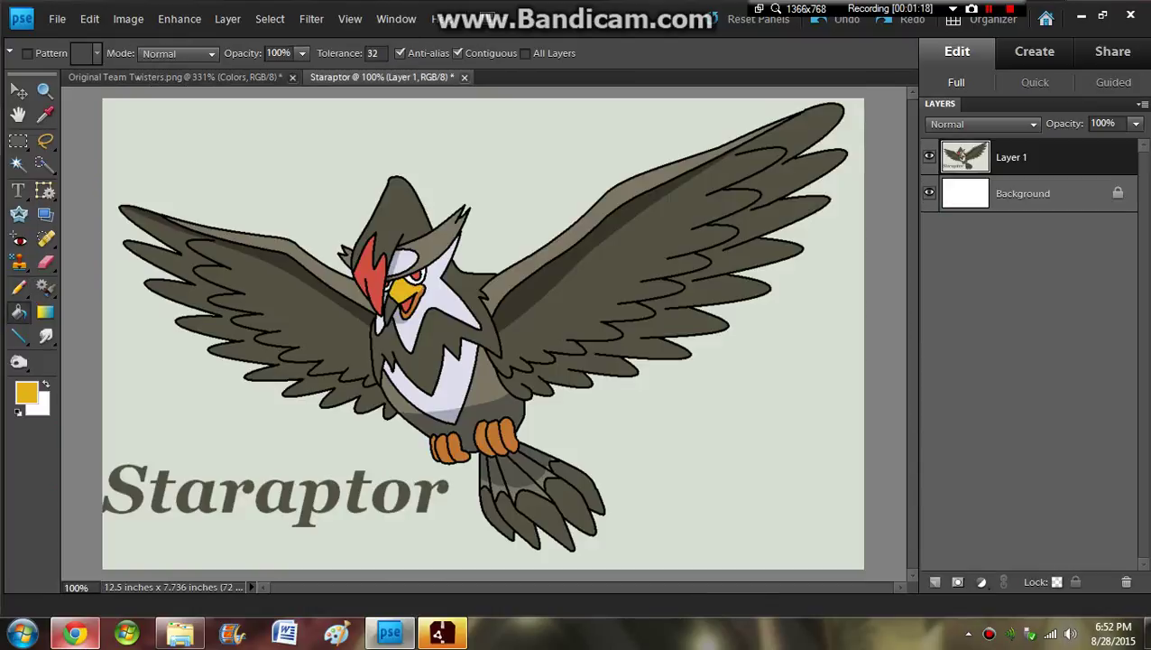
pyautogui.press('i')
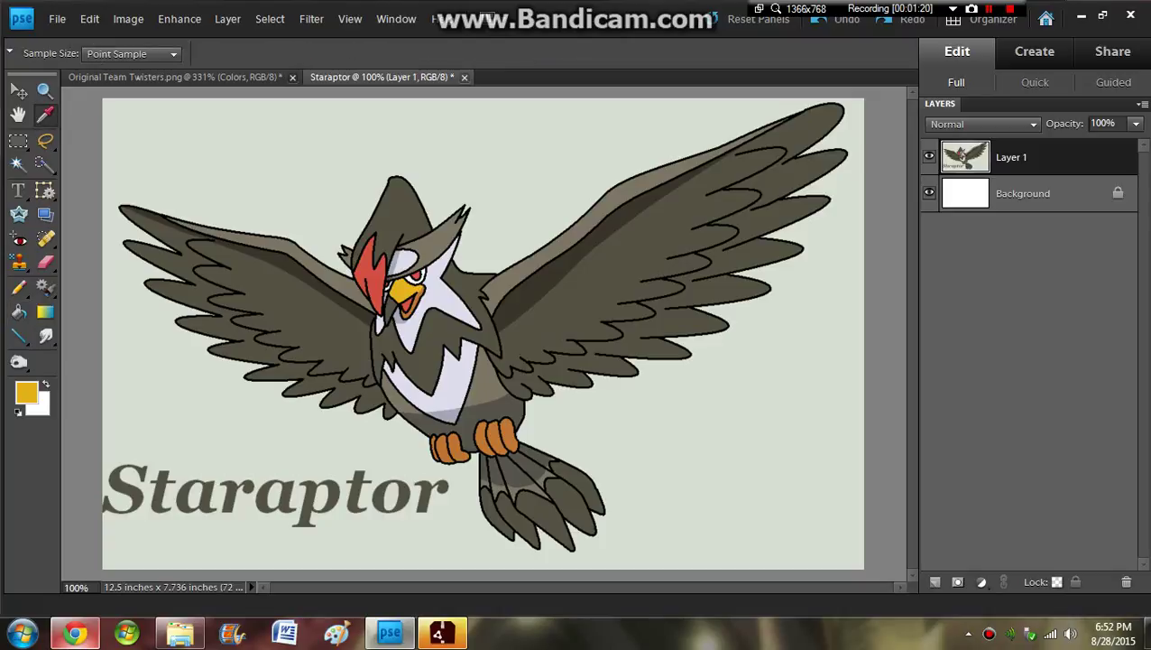
pyautogui.click(495, 436)
pyautogui.hotkey('ctrl', 'Tab')
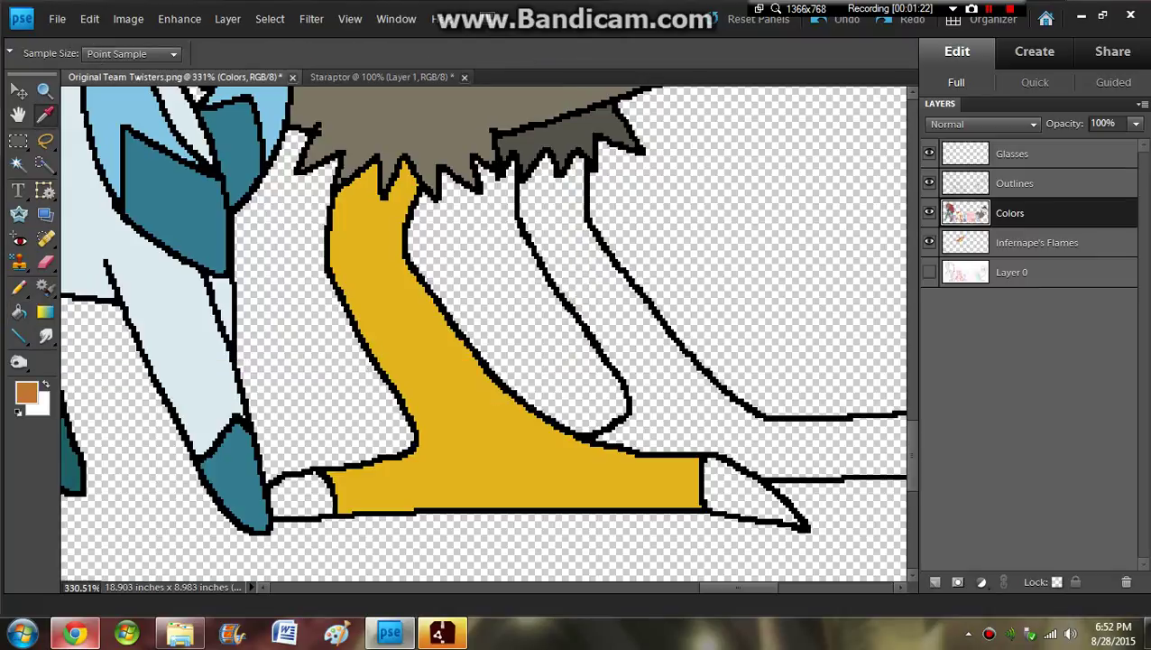
# Step: Pencil the sampled orange along the inside edges of the bird's farther leg and foot and fill the remaining area
pyautogui.press('n')
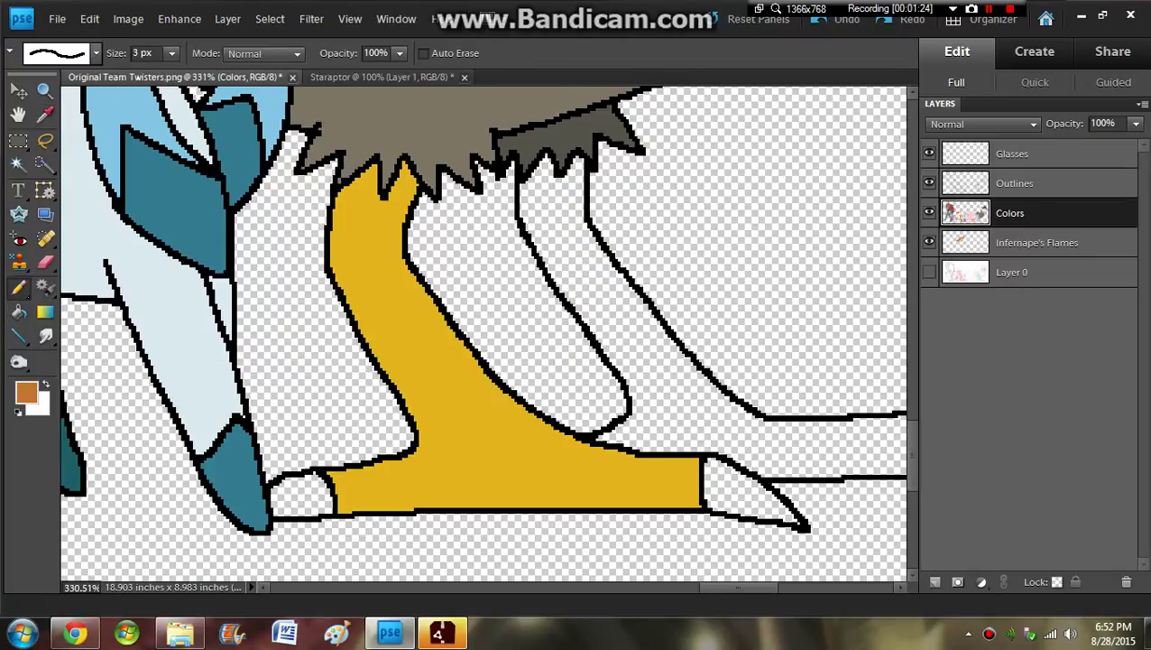
pyautogui.hscroll(1, 484, 333)
pyautogui.moveTo(430, 177)
pyautogui.mouseDown()
pyautogui.moveTo(416, 215)
pyautogui.moveTo(434, 168)
pyautogui.moveTo(450, 192)
pyautogui.moveTo(469, 159)
pyautogui.moveTo(443, 172)
pyautogui.moveTo(452, 190)
pyautogui.moveTo(474, 161)
pyautogui.moveTo(462, 225)
pyautogui.moveTo(571, 365)
pyautogui.mouseUp()
pyautogui.hotkey('ctrl', 'z')
pyautogui.moveTo(488, 236)
pyautogui.mouseDown()
pyautogui.moveTo(574, 369)
pyautogui.moveTo(626, 408)
pyautogui.mouseUp()
pyautogui.moveTo(433, 160)
pyautogui.mouseDown()
pyautogui.moveTo(415, 194)
pyautogui.moveTo(428, 243)
pyautogui.moveTo(522, 367)
pyautogui.mouseUp()
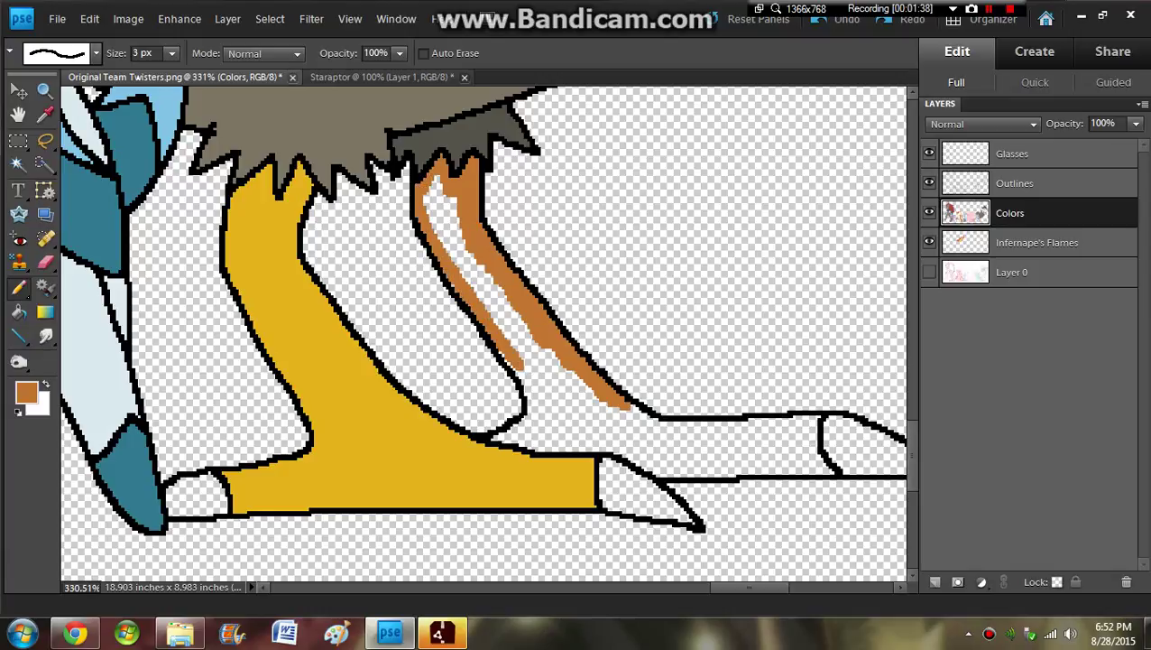
pyautogui.moveTo(462, 271)
pyautogui.mouseDown()
pyautogui.moveTo(539, 397)
pyautogui.moveTo(530, 420)
pyautogui.moveTo(502, 436)
pyautogui.moveTo(680, 472)
pyautogui.moveTo(821, 466)
pyautogui.moveTo(811, 426)
pyautogui.moveTo(675, 422)
pyautogui.moveTo(630, 406)
pyautogui.mouseUp()
pyautogui.press('k')
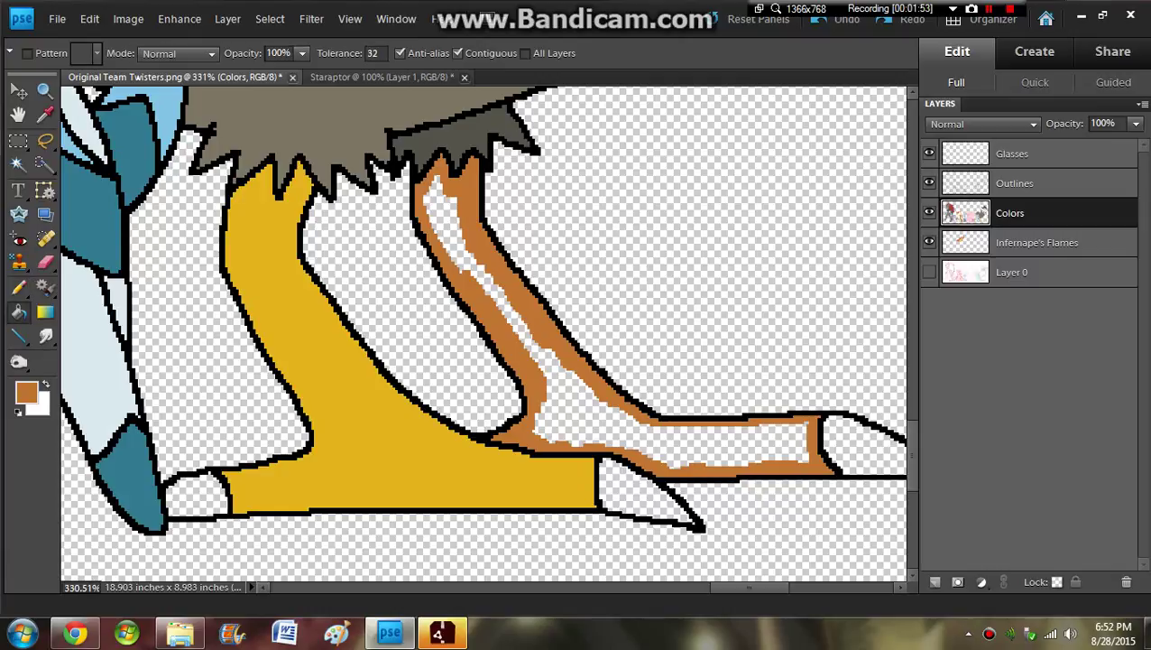
pyautogui.click(578, 401)
# Step: Sample the pale lavender of the chest in the Staraptor reference image and return to the team drawing
pyautogui.scroll(15, 484, 332)
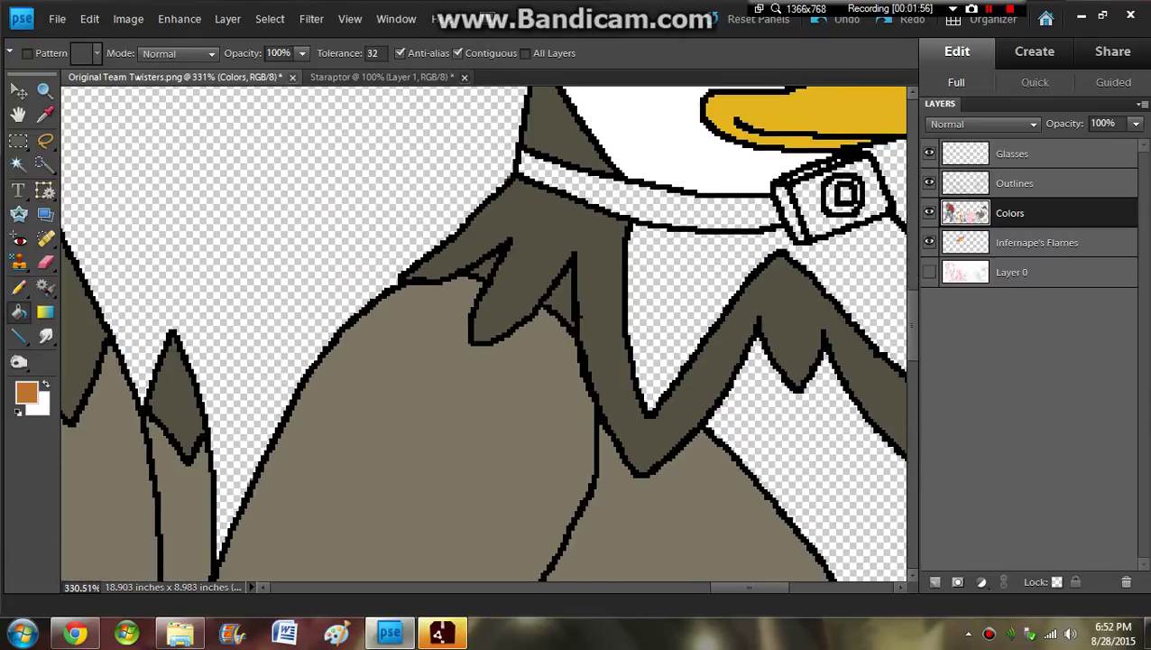
pyautogui.click(361, 77)
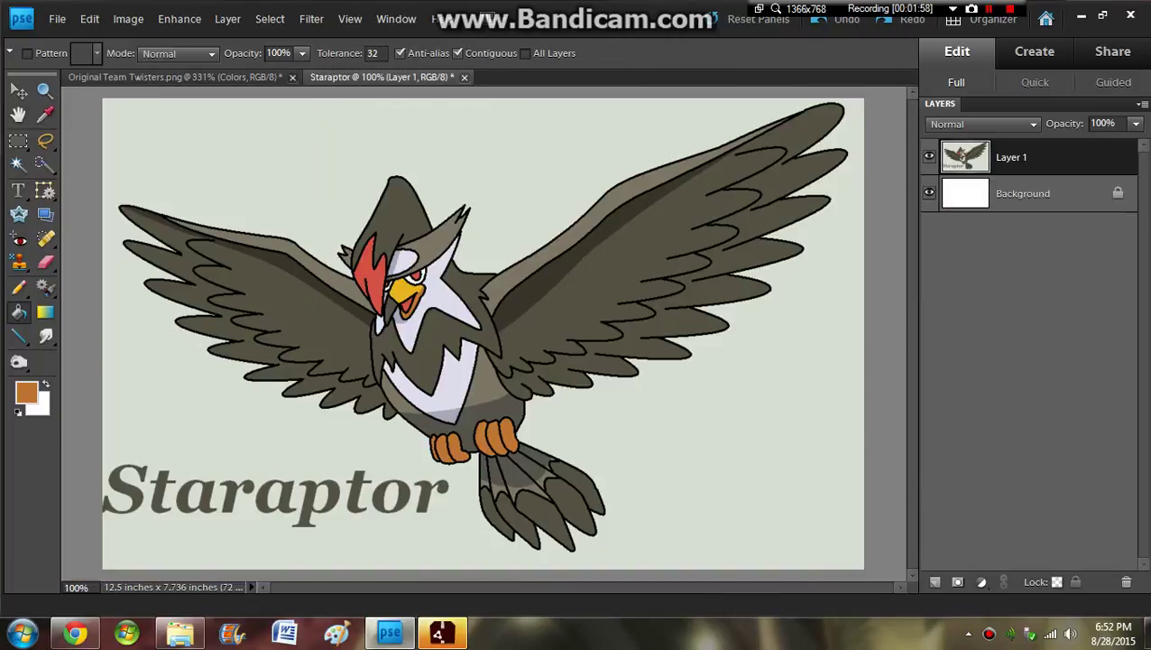
pyautogui.press('i')
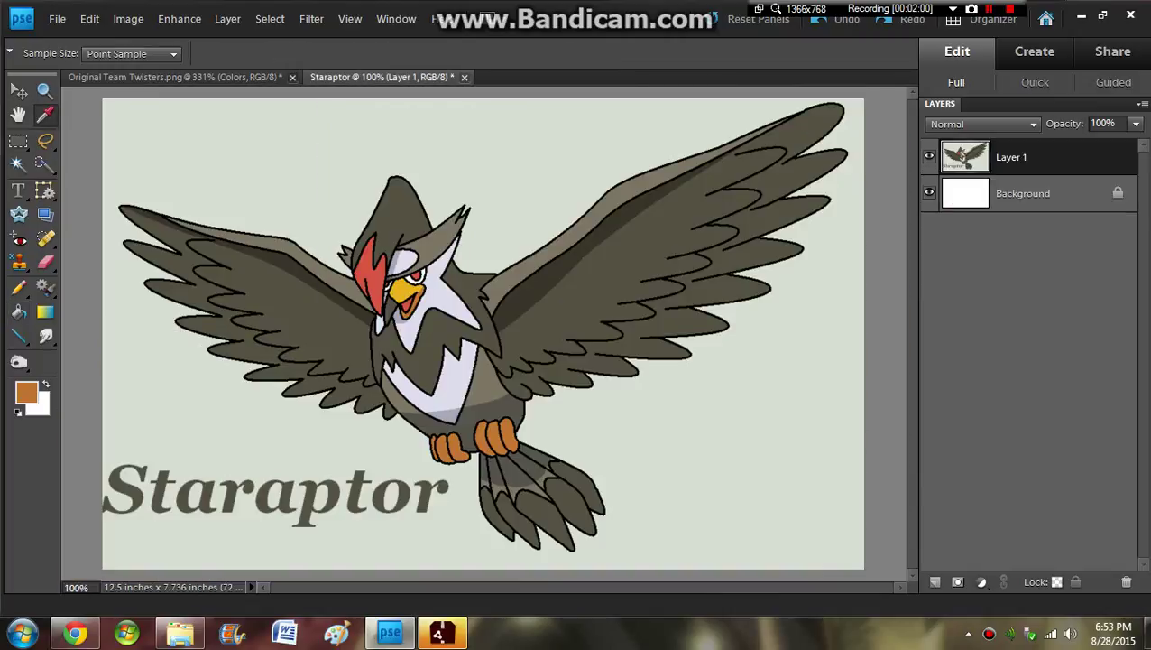
pyautogui.hotkey('ctrl', 'Tab')
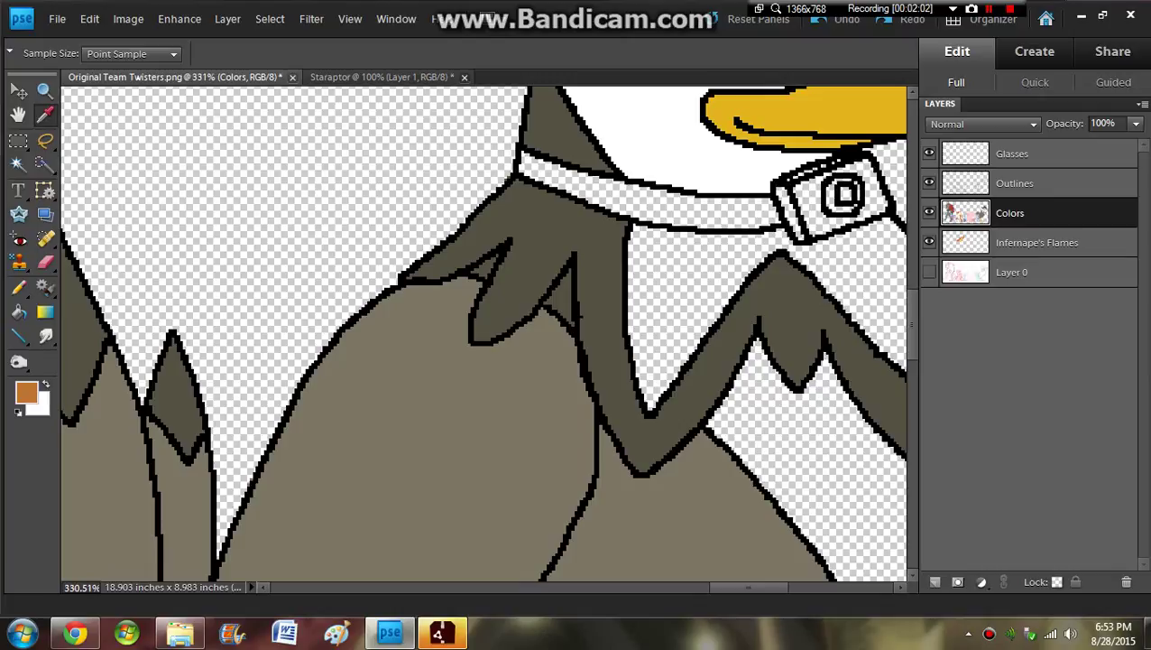
pyautogui.click(384, 77)
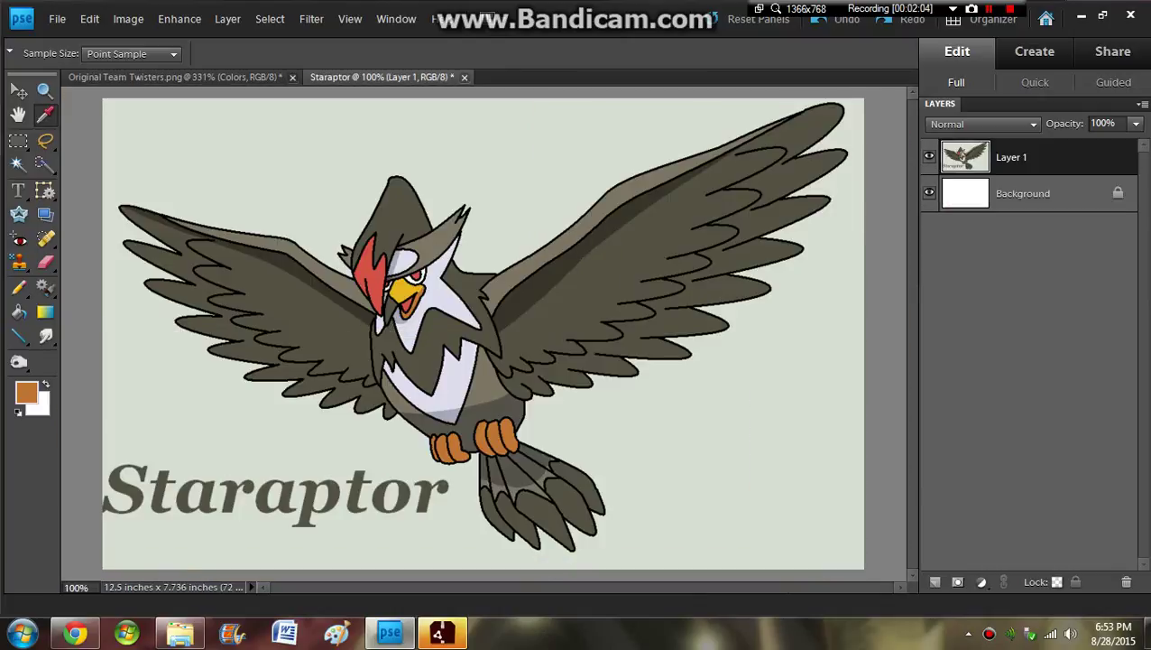
pyautogui.click(460, 374)
pyautogui.hotkey('ctrl', 'Tab')
# Step: Recolor the white oval patch above the bird's eyes with the sampled lavender
pyautogui.hscroll(3, 484, 334)
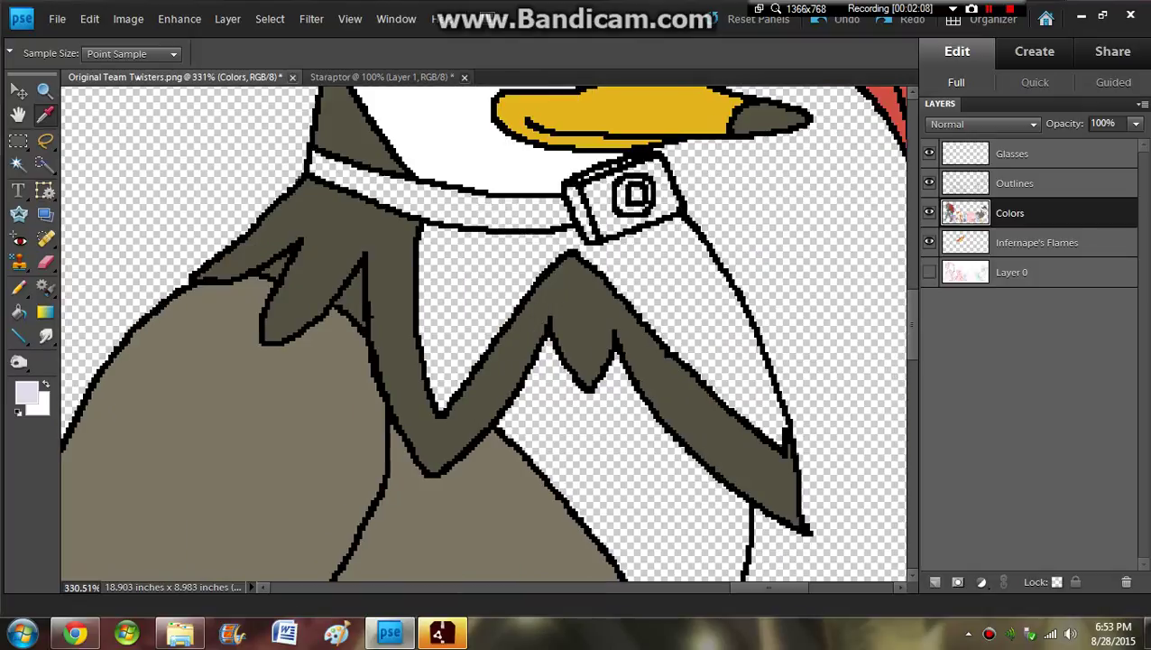
pyautogui.scroll(5, 483, 334)
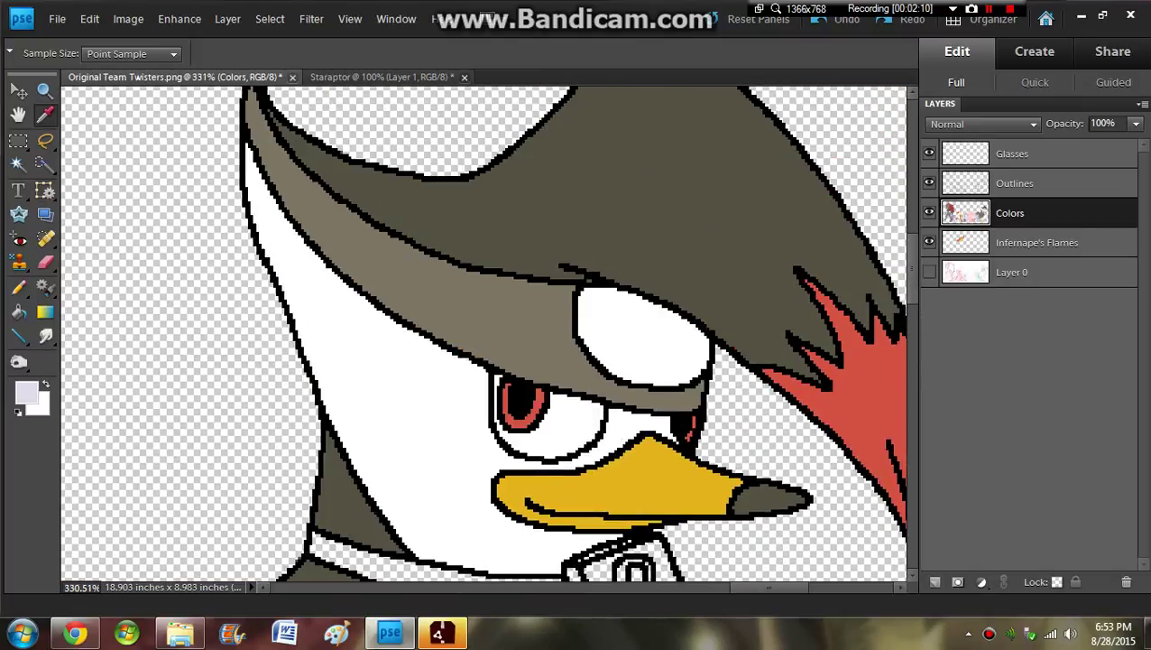
pyautogui.press('n')
pyautogui.moveTo(587, 289)
pyautogui.mouseDown()
pyautogui.moveTo(684, 322)
pyautogui.moveTo(704, 349)
pyautogui.moveTo(700, 366)
pyautogui.moveTo(656, 381)
pyautogui.moveTo(621, 372)
pyautogui.moveTo(579, 296)
pyautogui.mouseUp()
pyautogui.press('k')
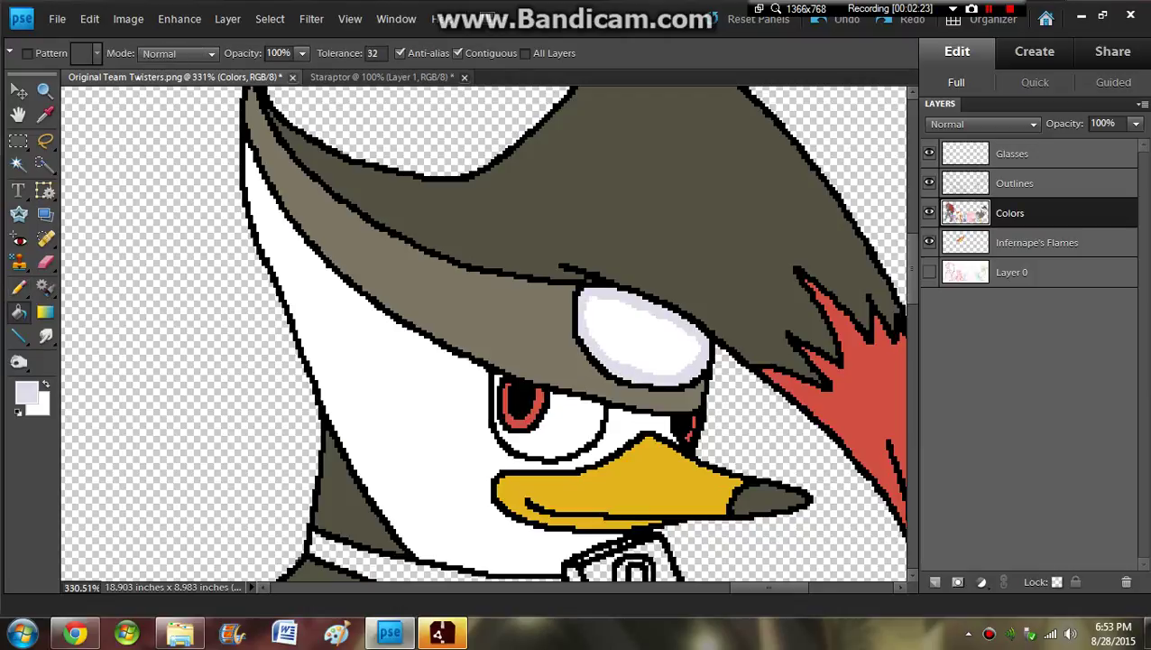
pyautogui.click(641, 334)
# Step: Recolor the bird's white face with the lavender, working around the eyes and beak and filling the remaining cheek area
pyautogui.press('n')
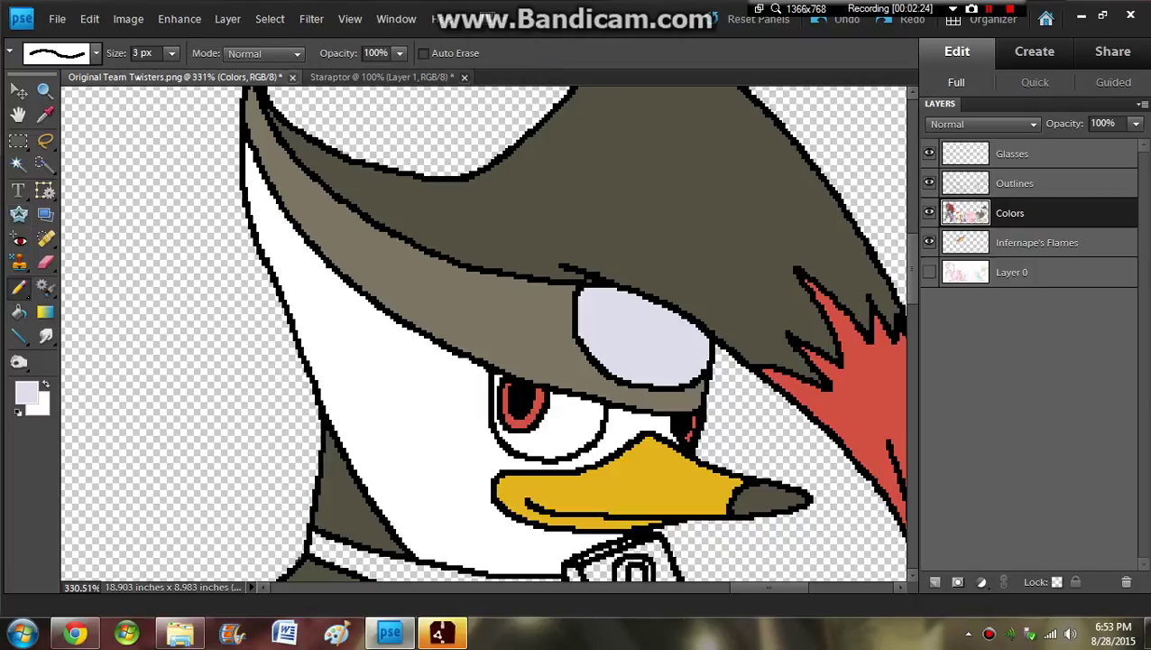
pyautogui.moveTo(250, 148)
pyautogui.mouseDown()
pyautogui.moveTo(254, 210)
pyautogui.moveTo(283, 281)
pyautogui.mouseUp()
pyautogui.moveTo(262, 200)
pyautogui.mouseDown()
pyautogui.moveTo(294, 274)
pyautogui.moveTo(329, 286)
pyautogui.moveTo(291, 235)
pyautogui.mouseUp()
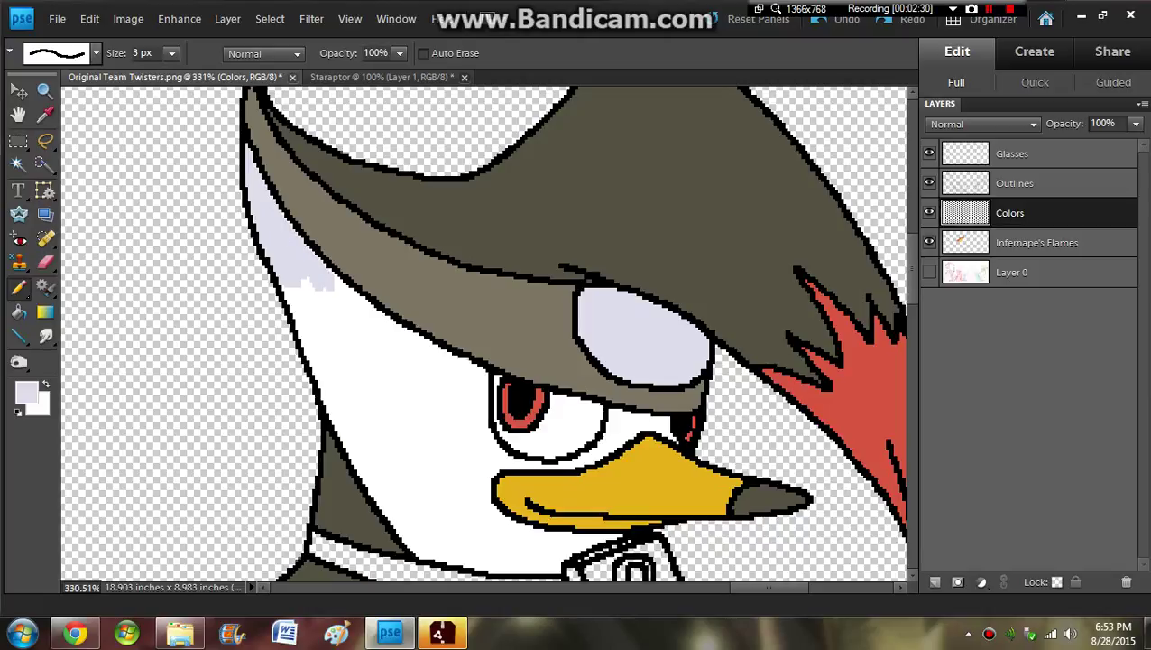
pyautogui.moveTo(307, 281)
pyautogui.mouseDown()
pyautogui.moveTo(335, 380)
pyautogui.moveTo(305, 316)
pyautogui.mouseUp()
pyautogui.moveTo(321, 377)
pyautogui.mouseDown()
pyautogui.moveTo(353, 448)
pyautogui.moveTo(325, 316)
pyautogui.moveTo(397, 433)
pyautogui.moveTo(341, 285)
pyautogui.moveTo(442, 369)
pyautogui.moveTo(473, 369)
pyautogui.moveTo(479, 433)
pyautogui.mouseUp()
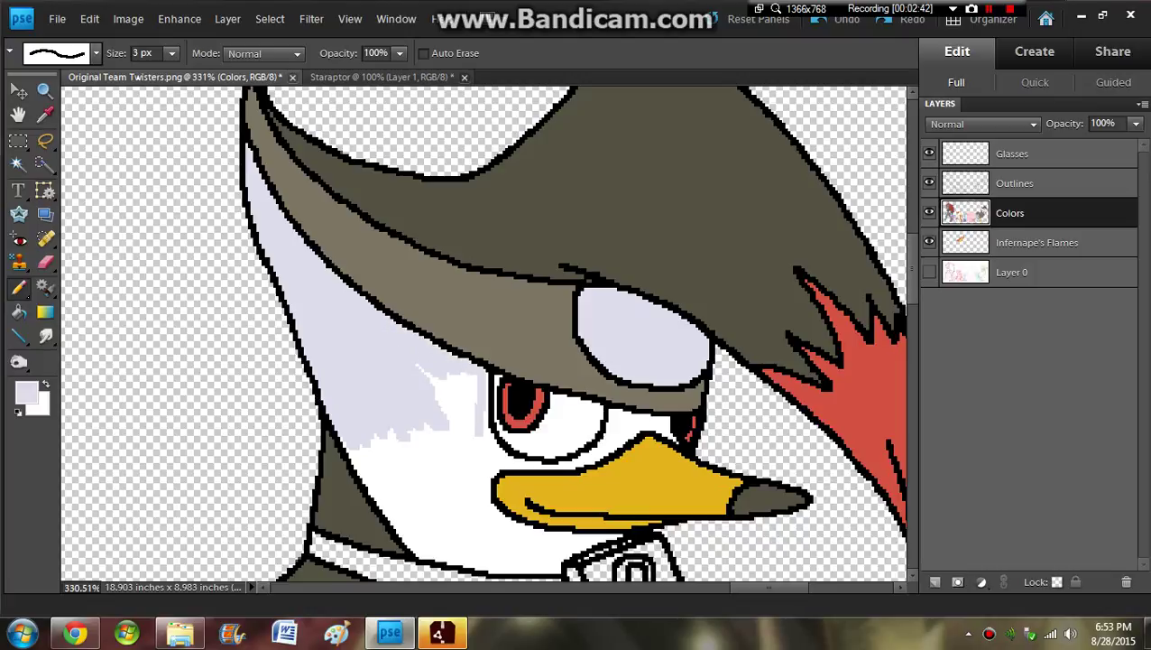
pyautogui.moveTo(485, 383)
pyautogui.mouseDown()
pyautogui.moveTo(484, 450)
pyautogui.moveTo(511, 462)
pyautogui.moveTo(572, 464)
pyautogui.moveTo(601, 450)
pyautogui.moveTo(611, 413)
pyautogui.moveTo(658, 420)
pyautogui.mouseUp()
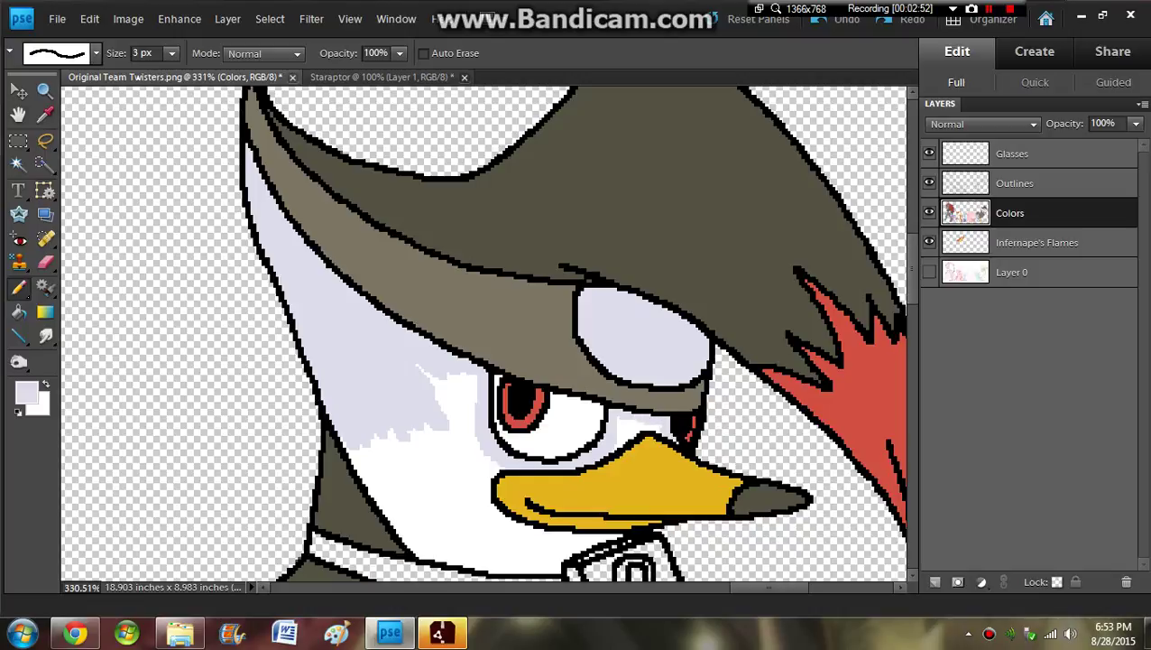
pyautogui.moveTo(648, 425)
pyautogui.mouseDown()
pyautogui.moveTo(626, 439)
pyautogui.moveTo(618, 417)
pyautogui.mouseUp()
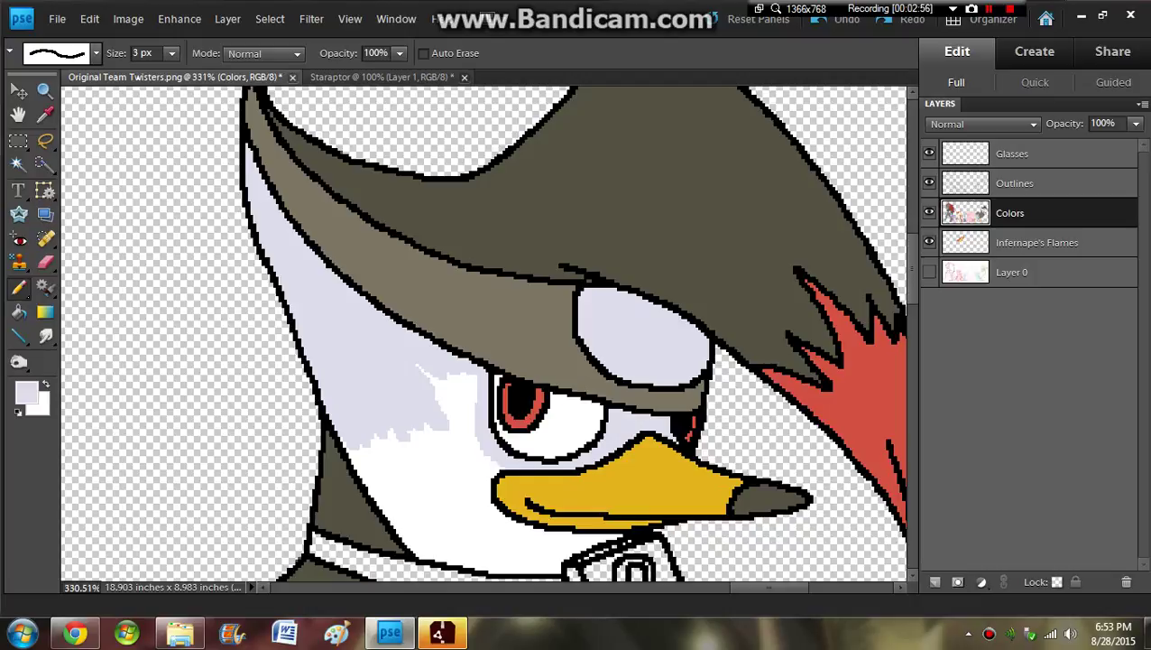
pyautogui.moveTo(490, 456)
pyautogui.mouseDown()
pyautogui.moveTo(501, 518)
pyautogui.moveTo(557, 541)
pyautogui.moveTo(616, 536)
pyautogui.moveTo(568, 554)
pyautogui.moveTo(465, 547)
pyautogui.mouseUp()
pyautogui.moveTo(344, 441)
pyautogui.mouseDown()
pyautogui.moveTo(408, 545)
pyautogui.moveTo(511, 568)
pyautogui.mouseUp()
pyautogui.press('k')
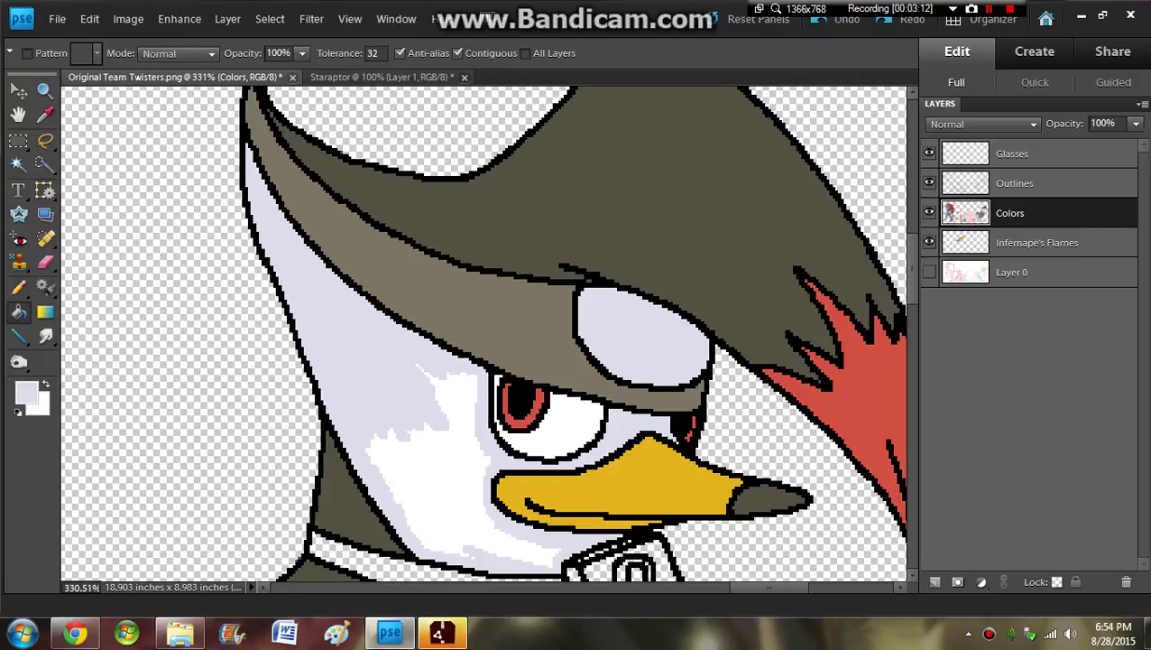
pyautogui.click(418, 365)
pyautogui.press('n')
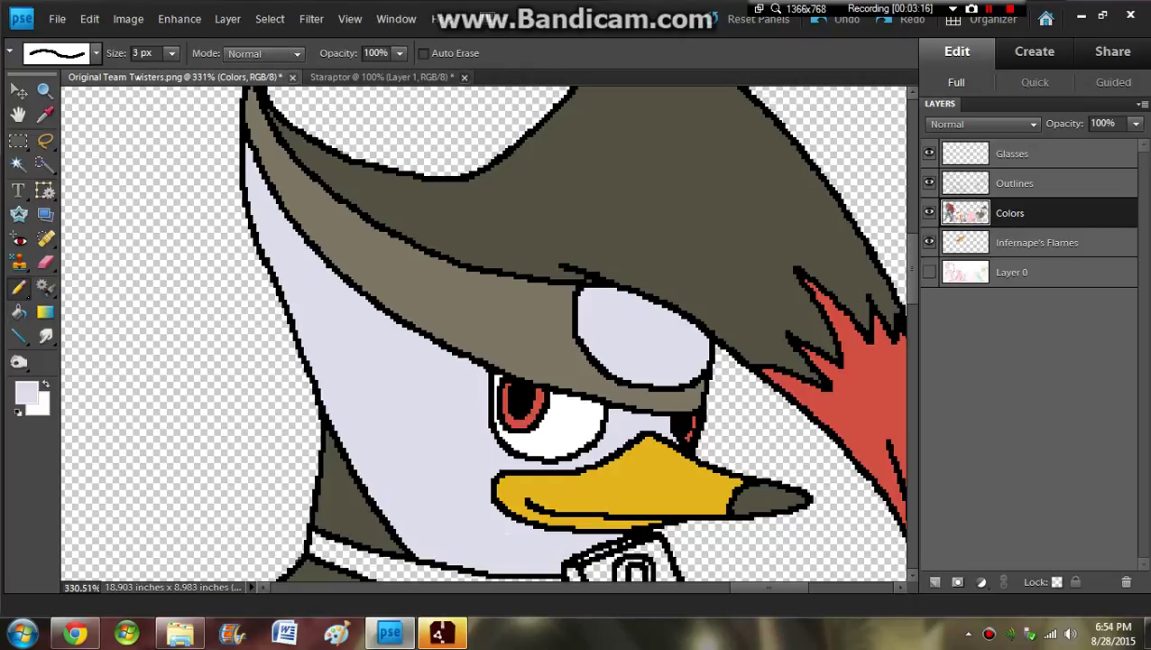
# Step: Show Layer 0, pencil lavender along the inside edges of the chest section beneath the camera, and fill the remaining area
pyautogui.scroll(-5, 484, 332)
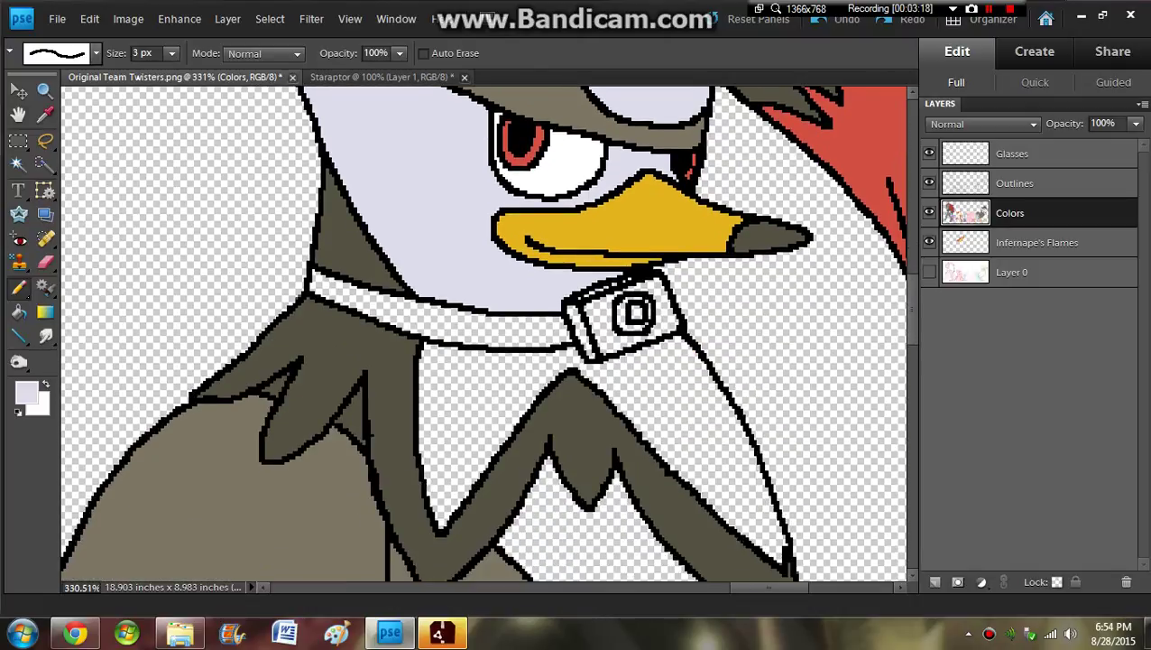
pyautogui.moveTo(428, 351)
pyautogui.mouseDown()
pyautogui.moveTo(570, 355)
pyautogui.moveTo(688, 378)
pyautogui.moveTo(724, 415)
pyautogui.moveTo(764, 492)
pyautogui.mouseUp()
pyautogui.click(929, 271)
pyautogui.moveTo(763, 499)
pyautogui.mouseDown()
pyautogui.moveTo(777, 540)
pyautogui.moveTo(697, 488)
pyautogui.moveTo(610, 394)
pyautogui.mouseUp()
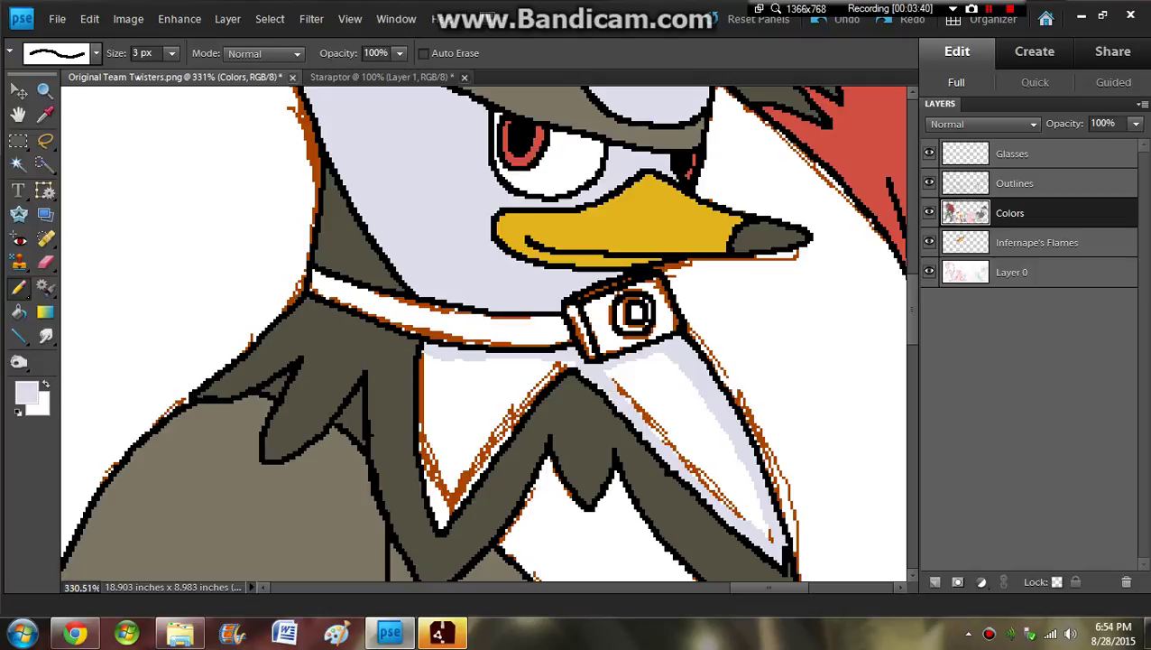
pyautogui.press('k')
pyautogui.click(672, 411)
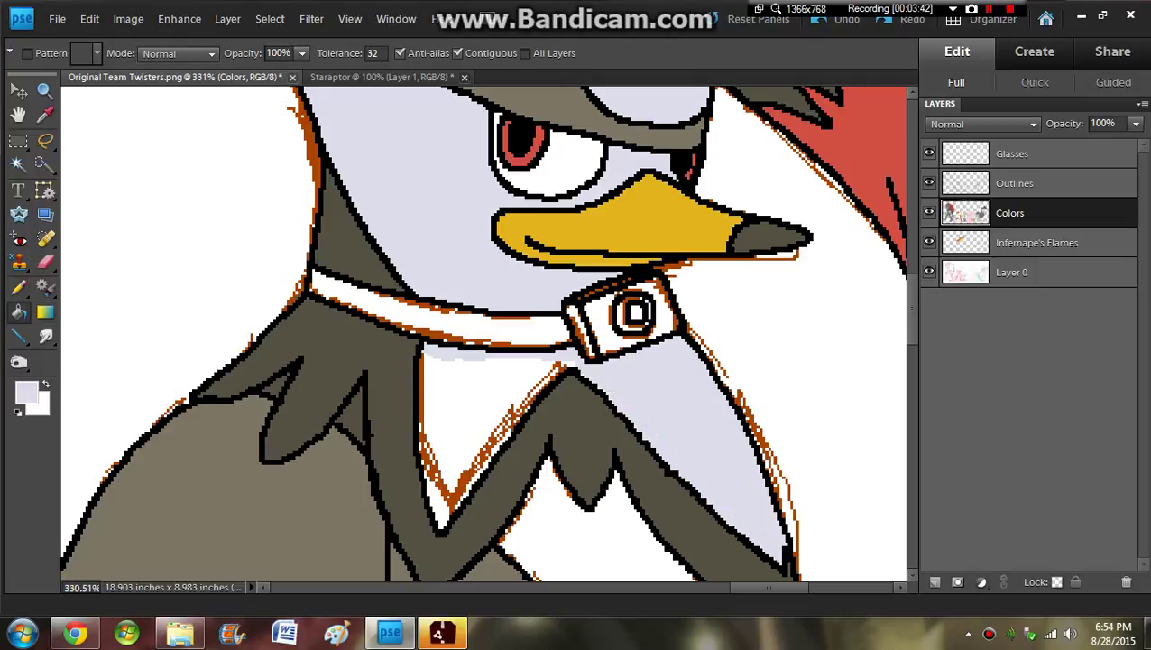
# Step: Pencil lavender along the inside edges of the pointed chest section below the collar strap and fill the remaining area
pyautogui.click(479, 397)
pyautogui.hotkey('ctrl', 'z')
pyautogui.press('n')
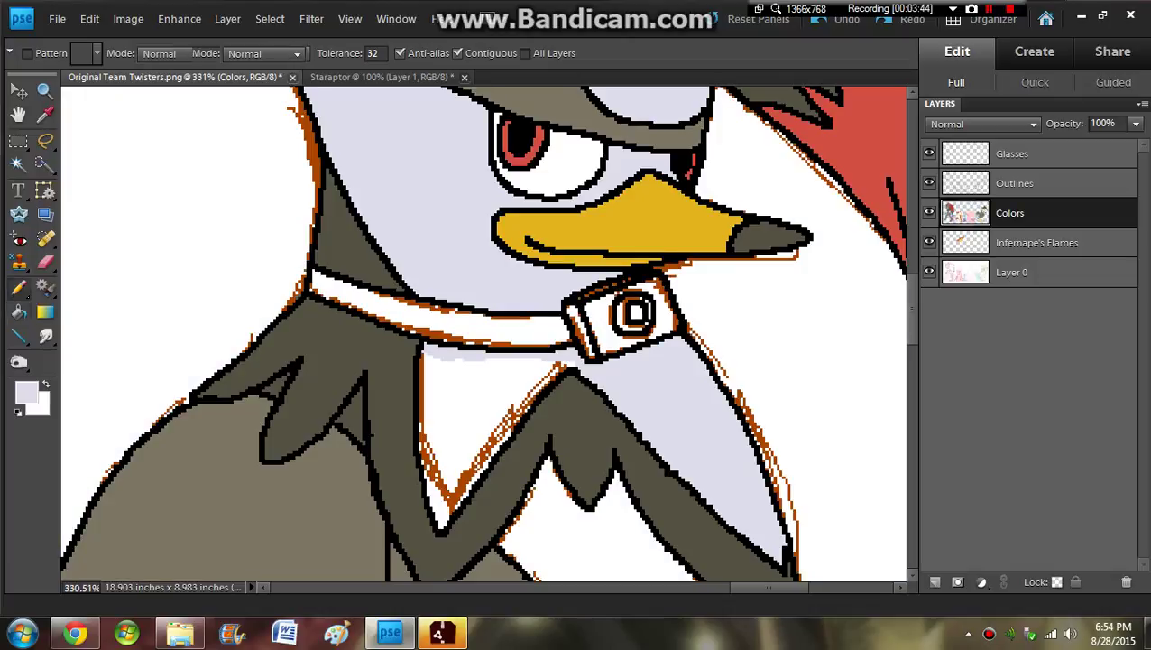
pyautogui.moveTo(424, 352)
pyautogui.mouseDown()
pyautogui.moveTo(435, 509)
pyautogui.moveTo(570, 361)
pyautogui.mouseUp()
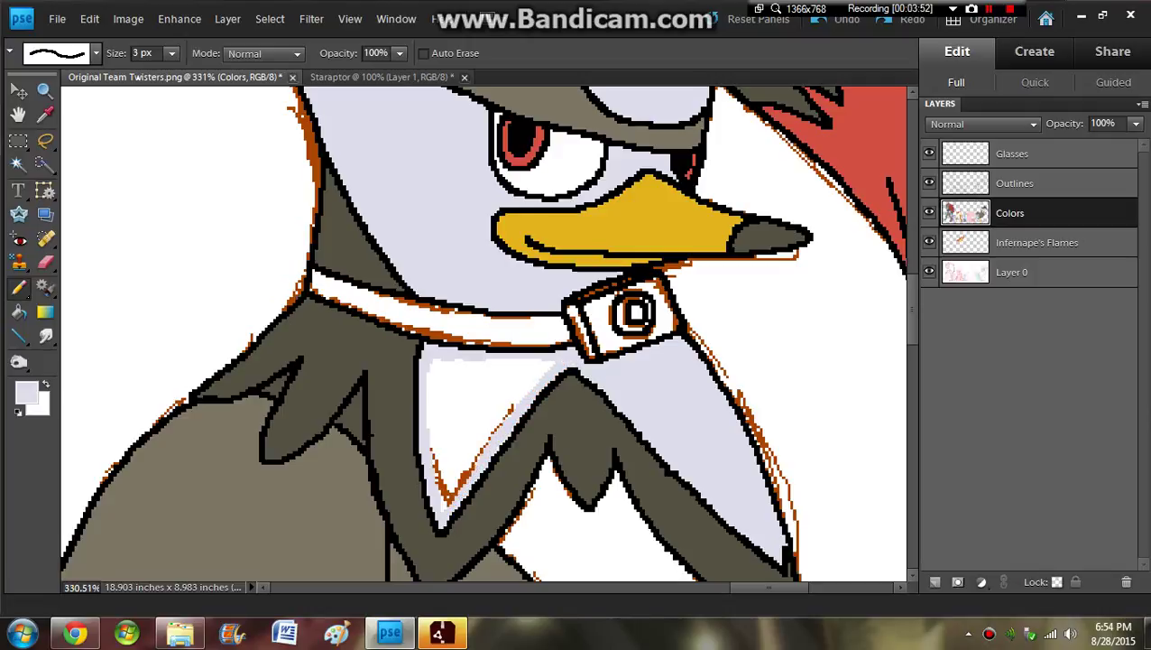
pyautogui.press('k')
pyautogui.click(474, 408)
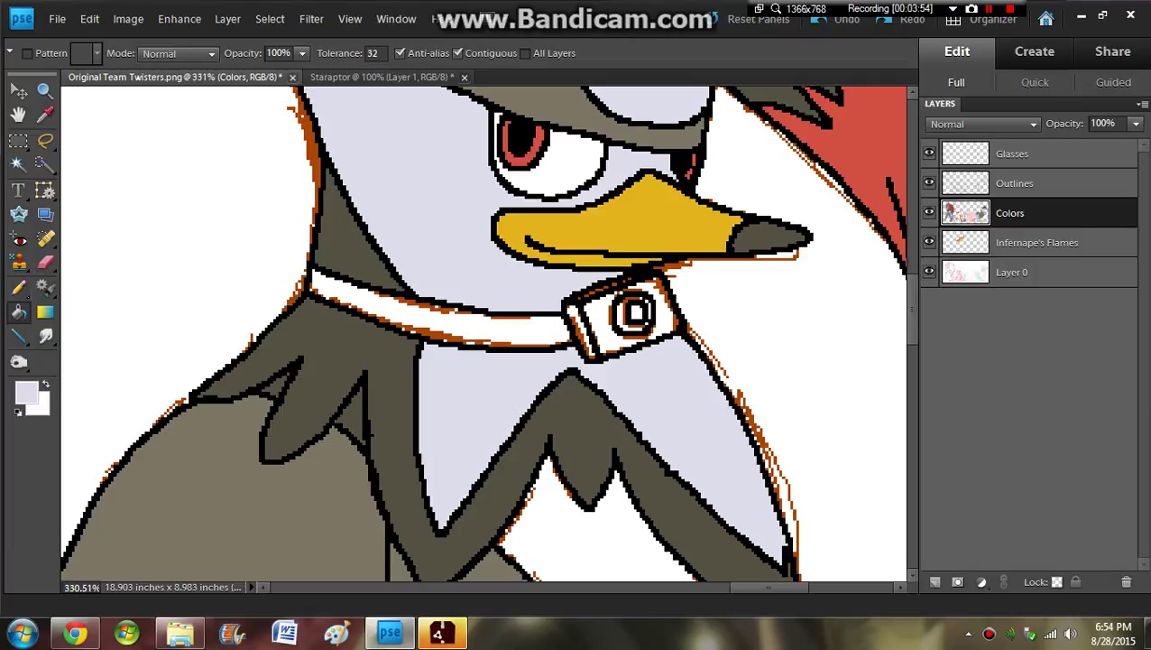
# Step: Set the pencil to the 5 px brush, outline the inside of the belly patch below the dark chest feathers in lavender, and fill it
pyautogui.press('n')
pyautogui.click(95, 53)
pyautogui.click(79, 127)
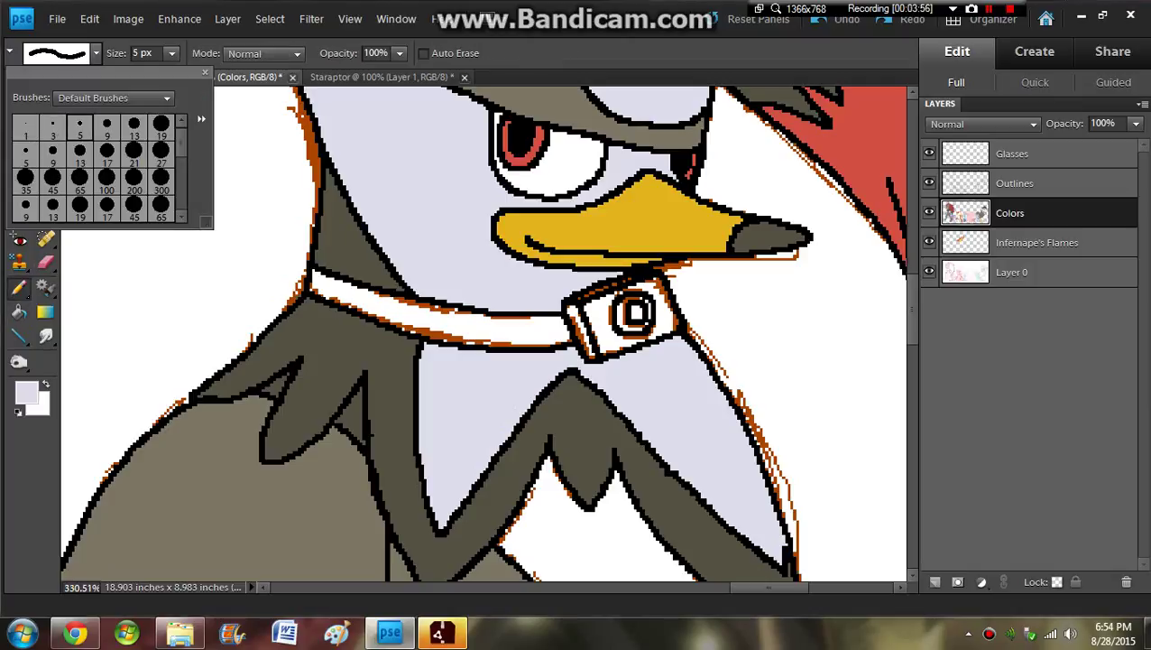
pyautogui.scroll(-5, 483, 334)
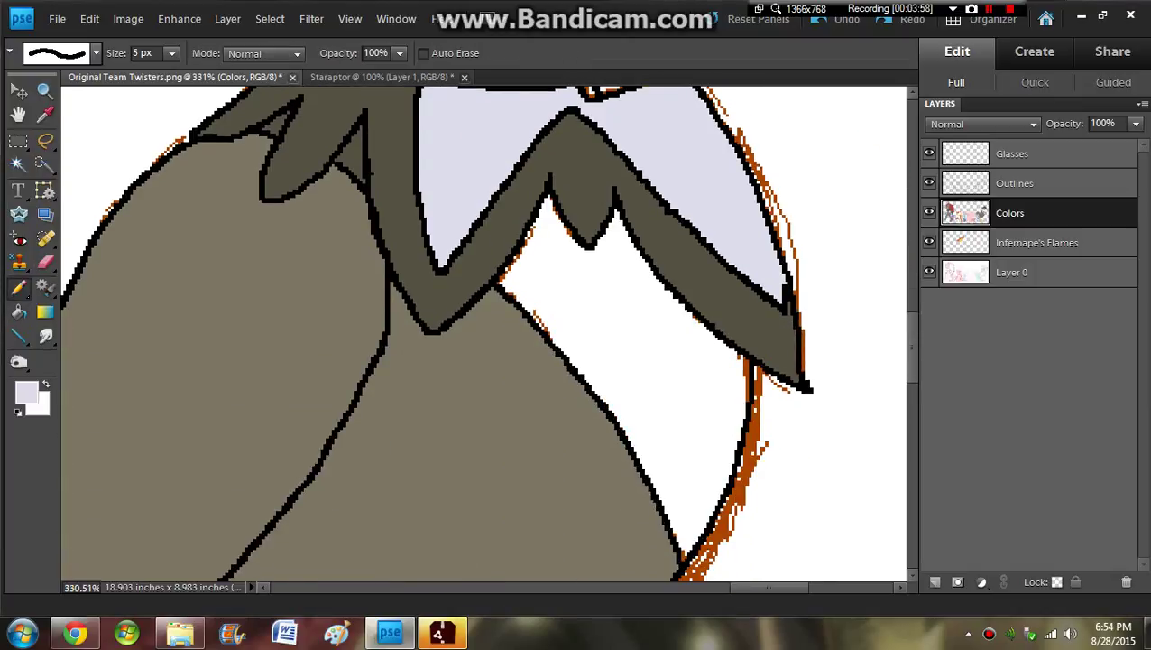
pyautogui.moveTo(501, 273)
pyautogui.mouseDown()
pyautogui.moveTo(633, 422)
pyautogui.moveTo(692, 551)
pyautogui.moveTo(750, 370)
pyautogui.moveTo(689, 336)
pyautogui.mouseUp()
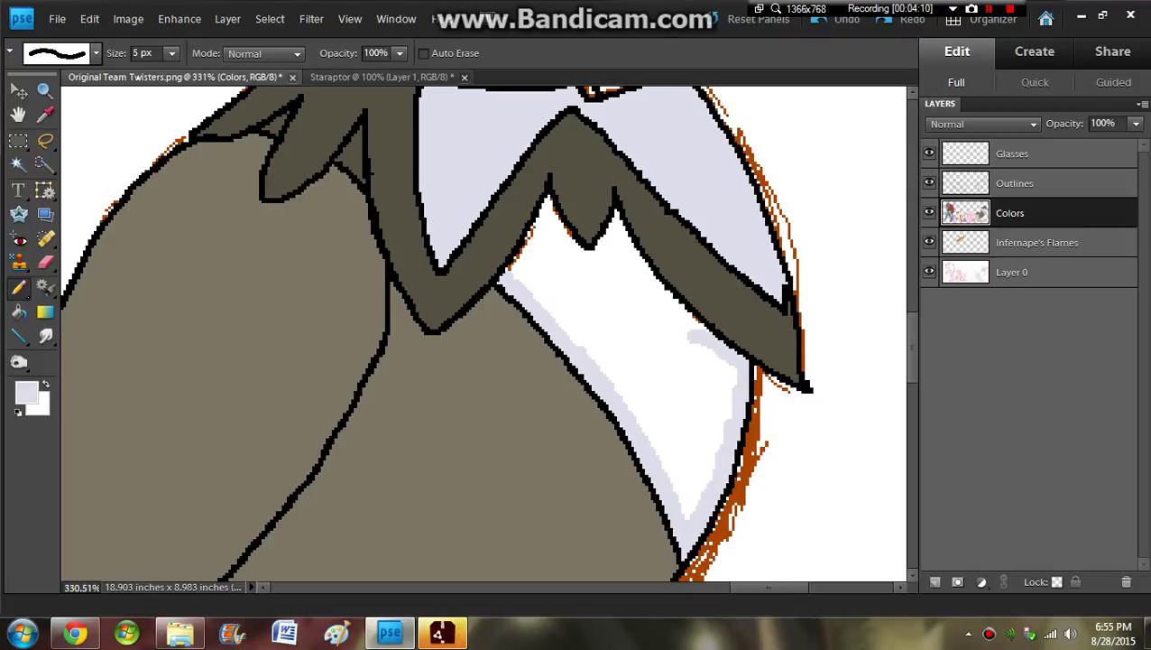
pyautogui.moveTo(614, 220)
pyautogui.mouseDown()
pyautogui.moveTo(641, 278)
pyautogui.moveTo(696, 332)
pyautogui.moveTo(624, 287)
pyautogui.moveTo(609, 258)
pyautogui.moveTo(657, 307)
pyautogui.mouseUp()
pyautogui.moveTo(614, 257)
pyautogui.mouseDown()
pyautogui.moveTo(609, 231)
pyautogui.moveTo(595, 260)
pyautogui.moveTo(582, 257)
pyautogui.moveTo(542, 203)
pyautogui.moveTo(512, 266)
pyautogui.mouseUp()
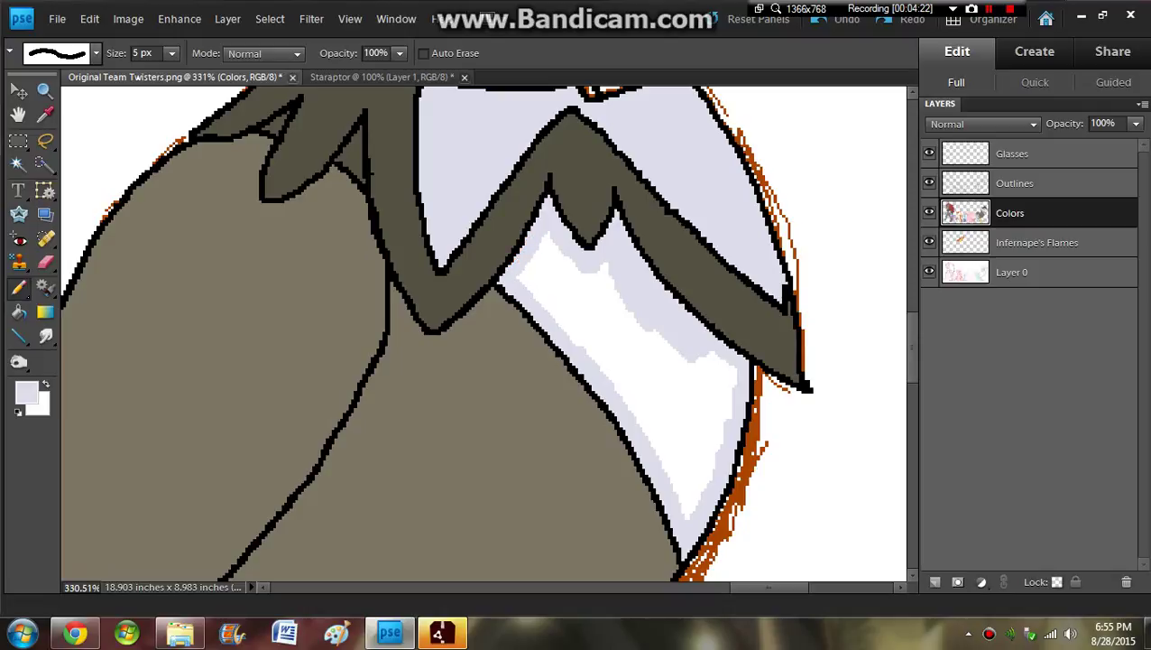
pyautogui.press('k')
pyautogui.click(645, 360)
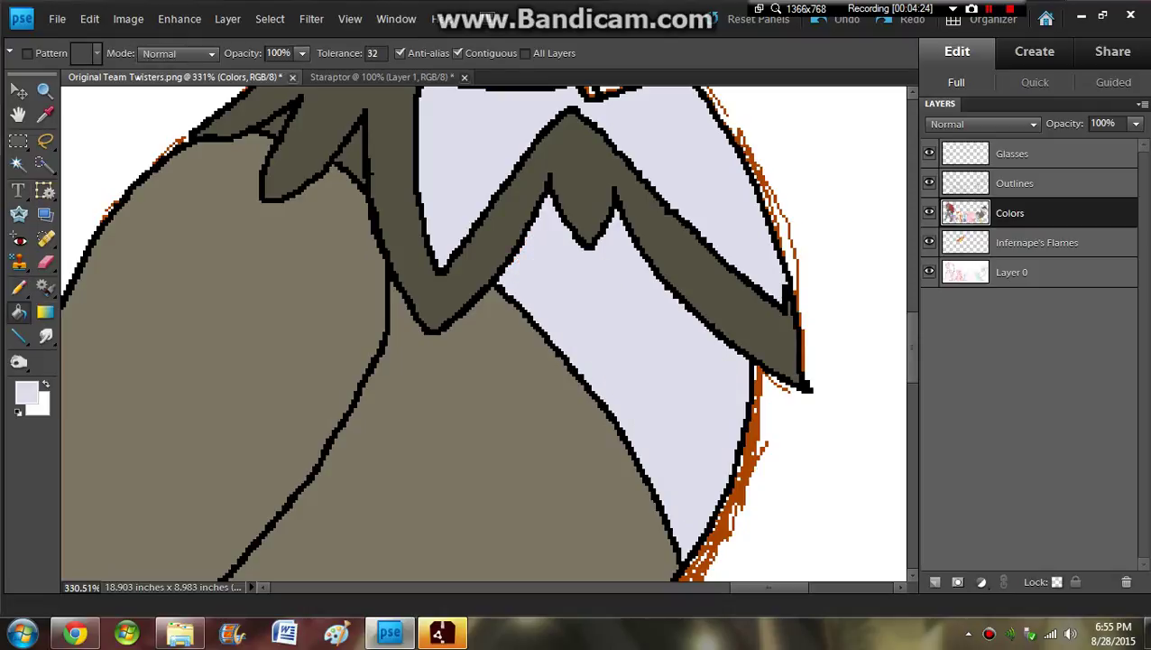
# Step: Choose a light gray foreground color and pencil in the front face of the camera on the collar
pyautogui.scroll(-5, 483, 332)
pyautogui.scroll(9, 483, 332)
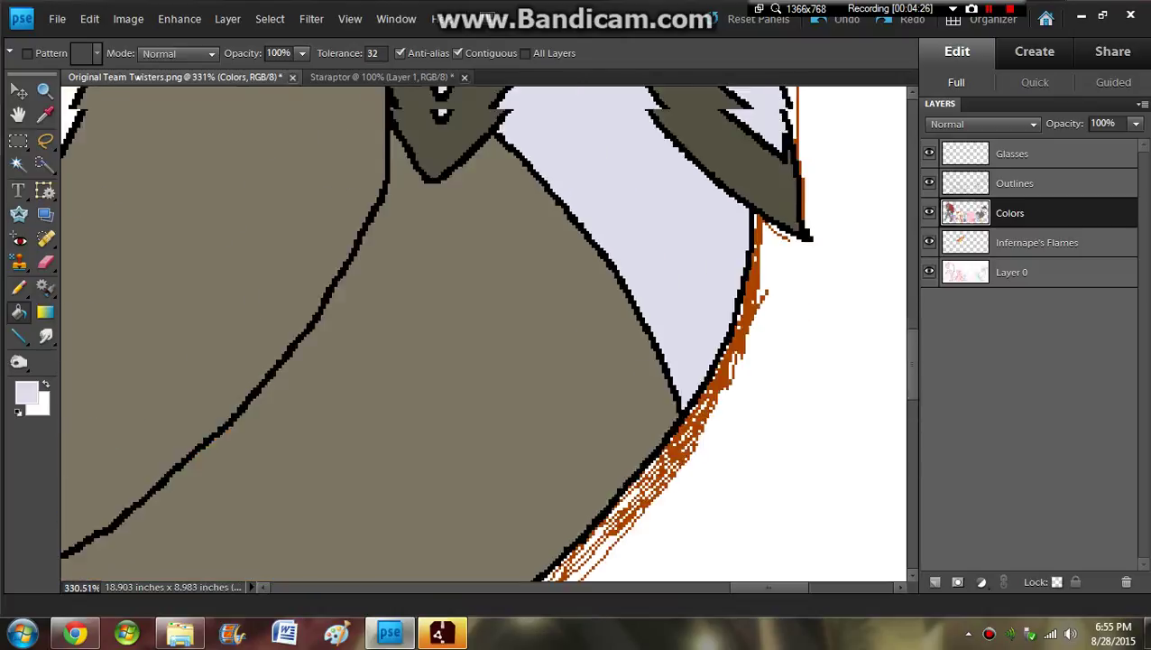
pyautogui.scroll(2, 502, 332)
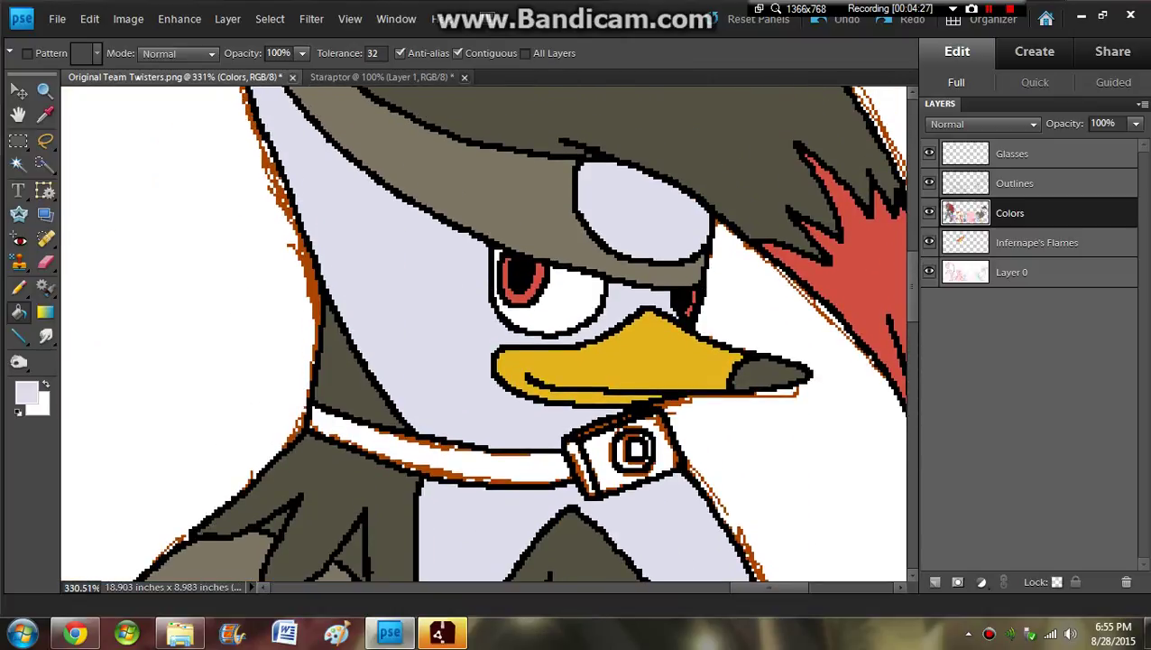
pyautogui.click(26, 392)
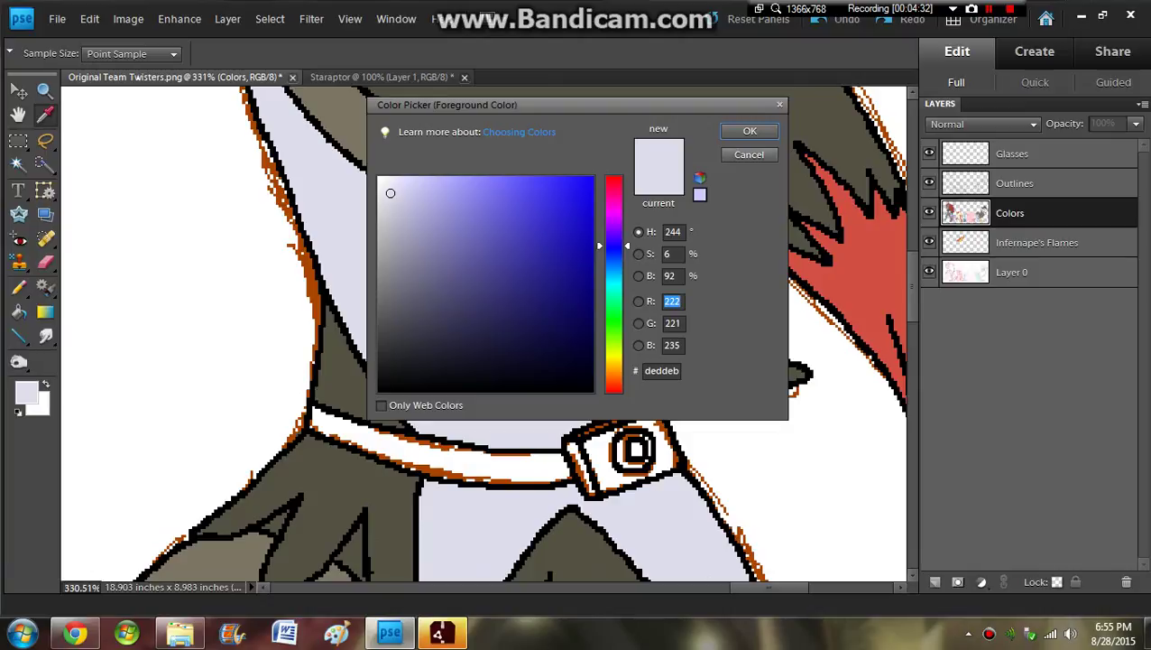
pyautogui.press('Return')
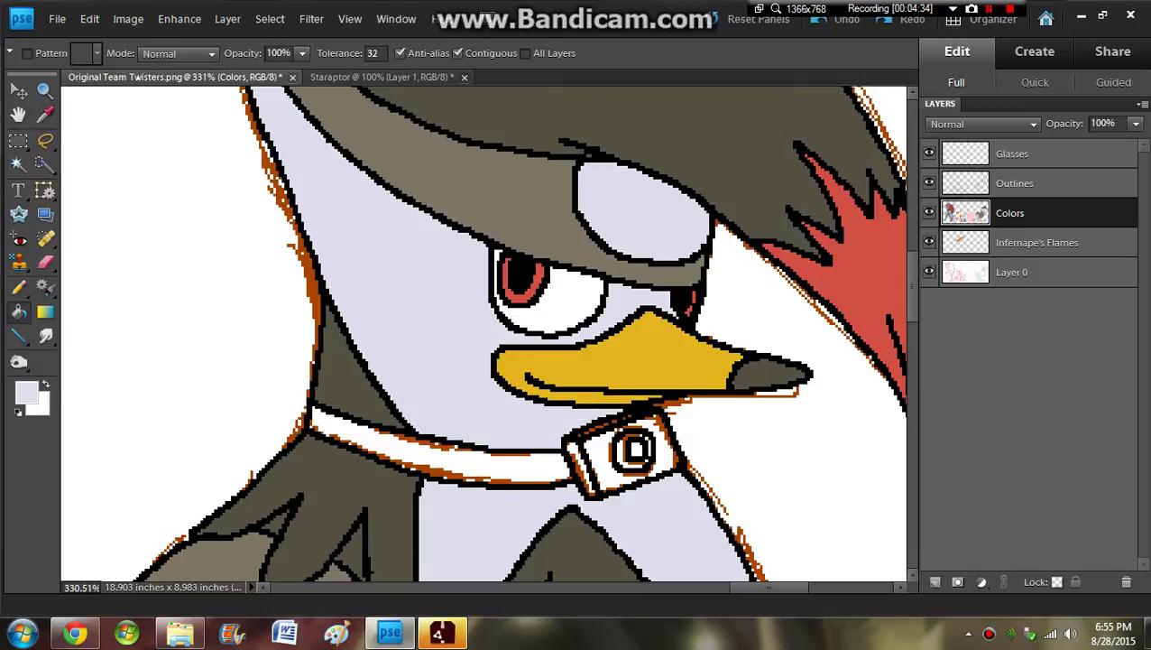
pyautogui.click(26, 392)
pyautogui.moveTo(382, 252); pyautogui.dragTo(378, 250)
pyautogui.press('Return')
pyautogui.press('n')
pyautogui.moveTo(598, 466)
pyautogui.mouseDown()
pyautogui.moveTo(586, 440)
pyautogui.moveTo(642, 422)
pyautogui.moveTo(673, 456)
pyautogui.moveTo(595, 477)
pyautogui.moveTo(608, 451)
pyautogui.moveTo(659, 455)
pyautogui.mouseUp()
# Step: Set the foreground color to medium gray #828283 and paint the camera's top and side faces
pyautogui.click(28, 393)
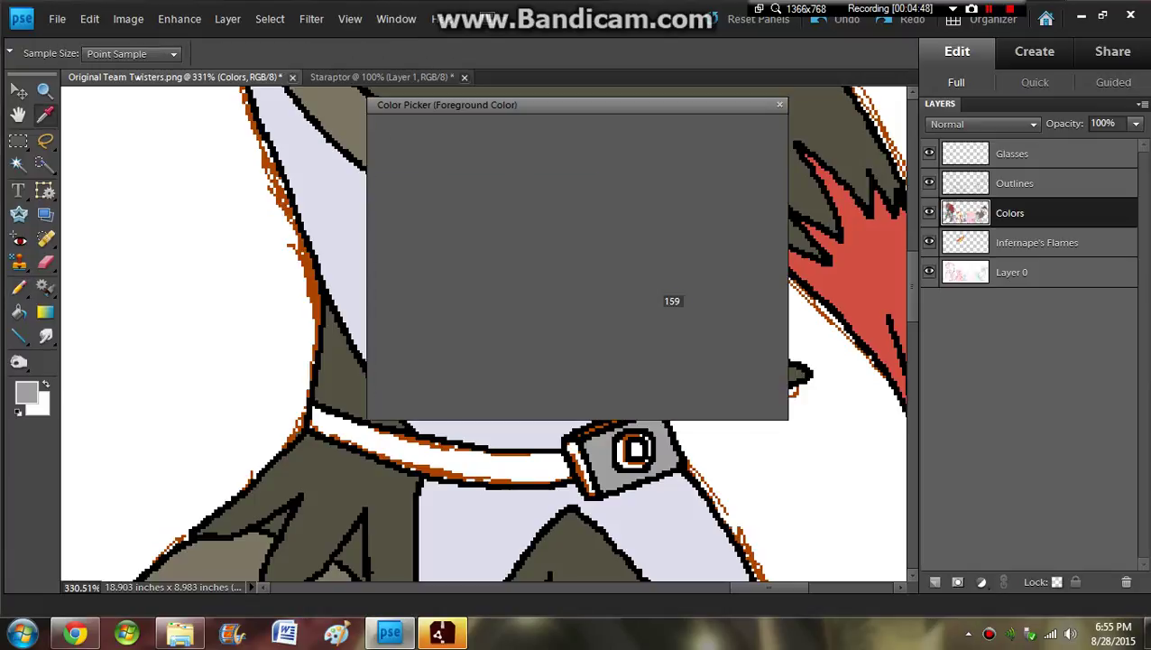
pyautogui.moveTo(380, 258); pyautogui.dragTo(380, 281)
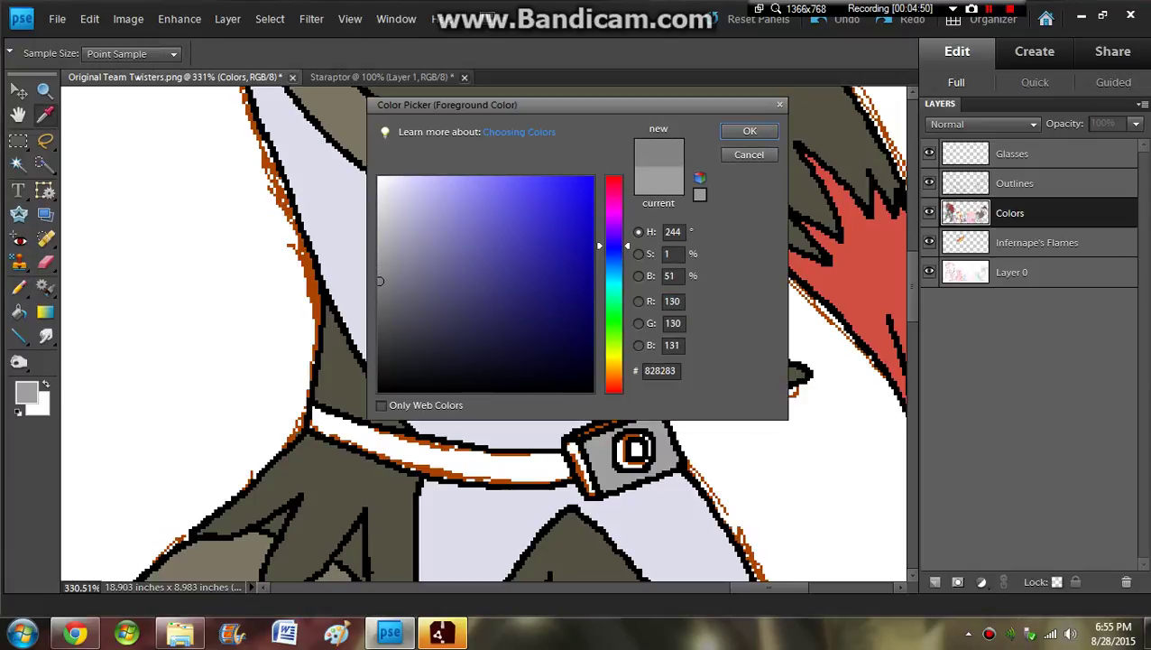
pyautogui.click(749, 131)
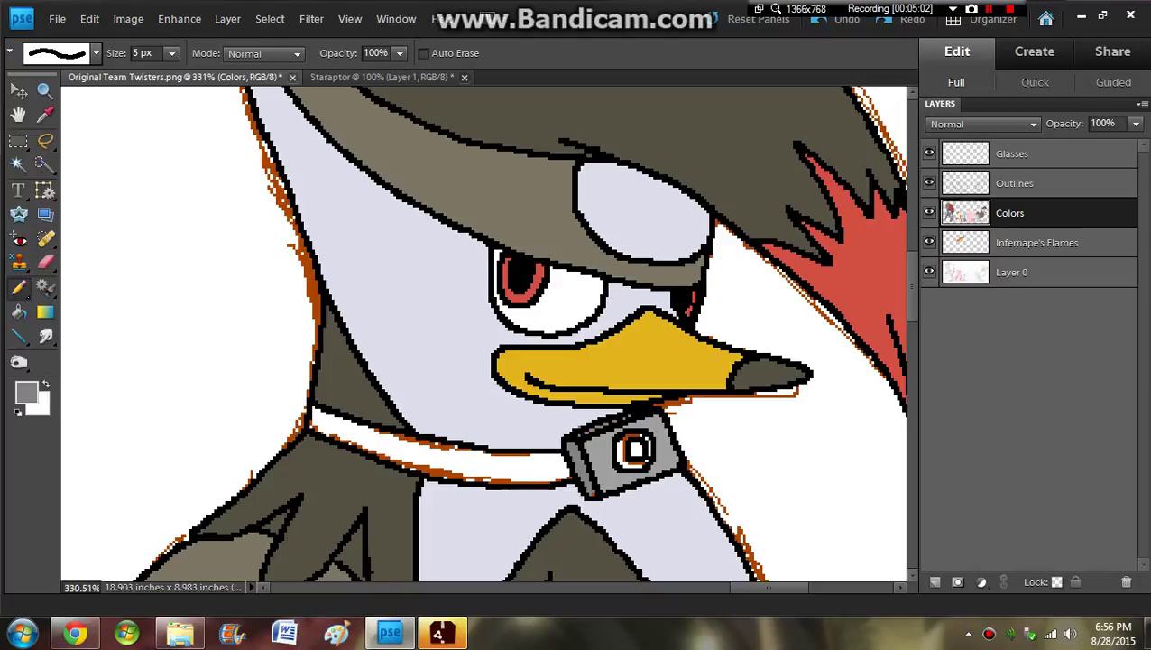
# Step: Set the foreground color to darker gray #686868 and color the camera's lens ring
pyautogui.click(27, 393)
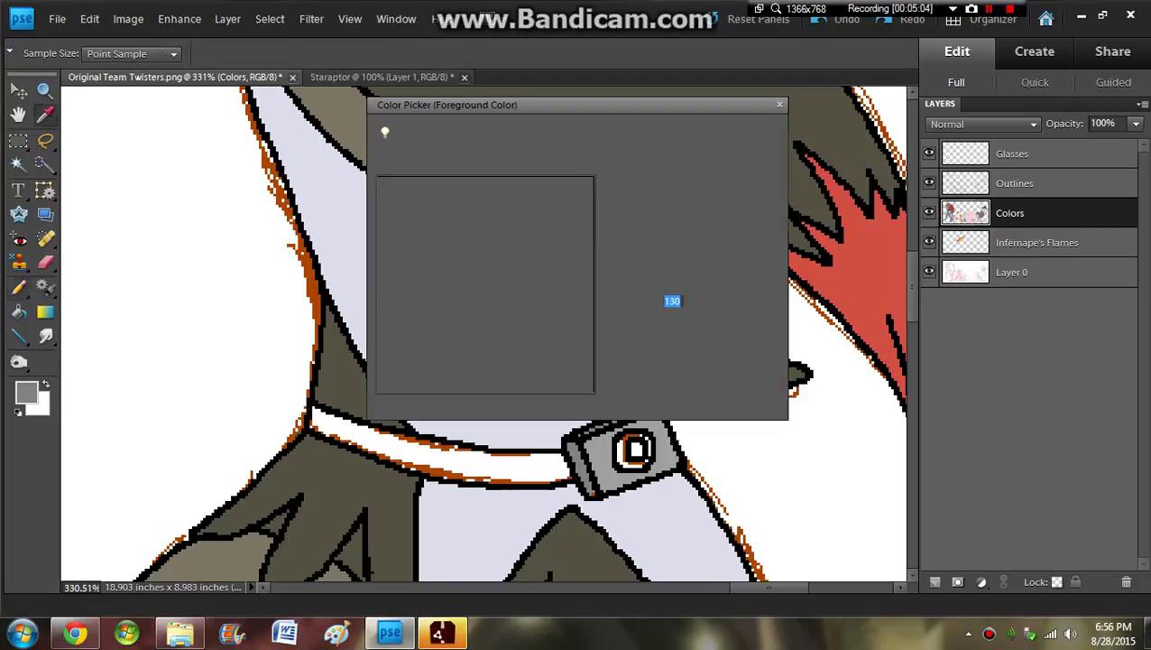
pyautogui.moveTo(379, 282); pyautogui.dragTo(379, 303)
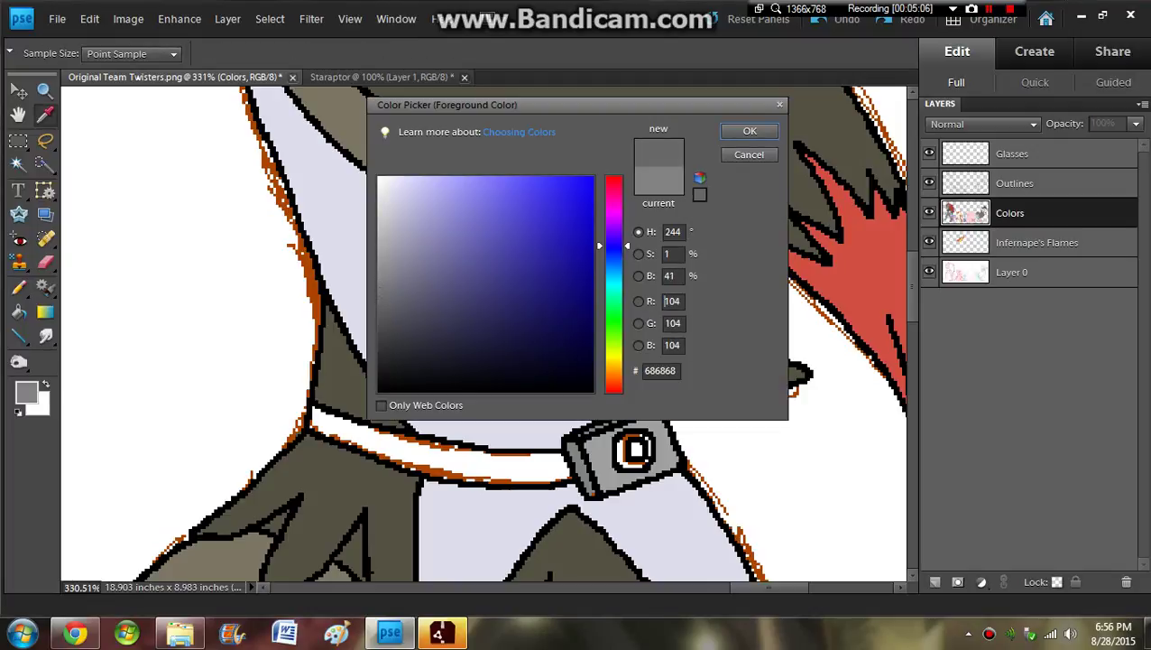
pyautogui.click(750, 131)
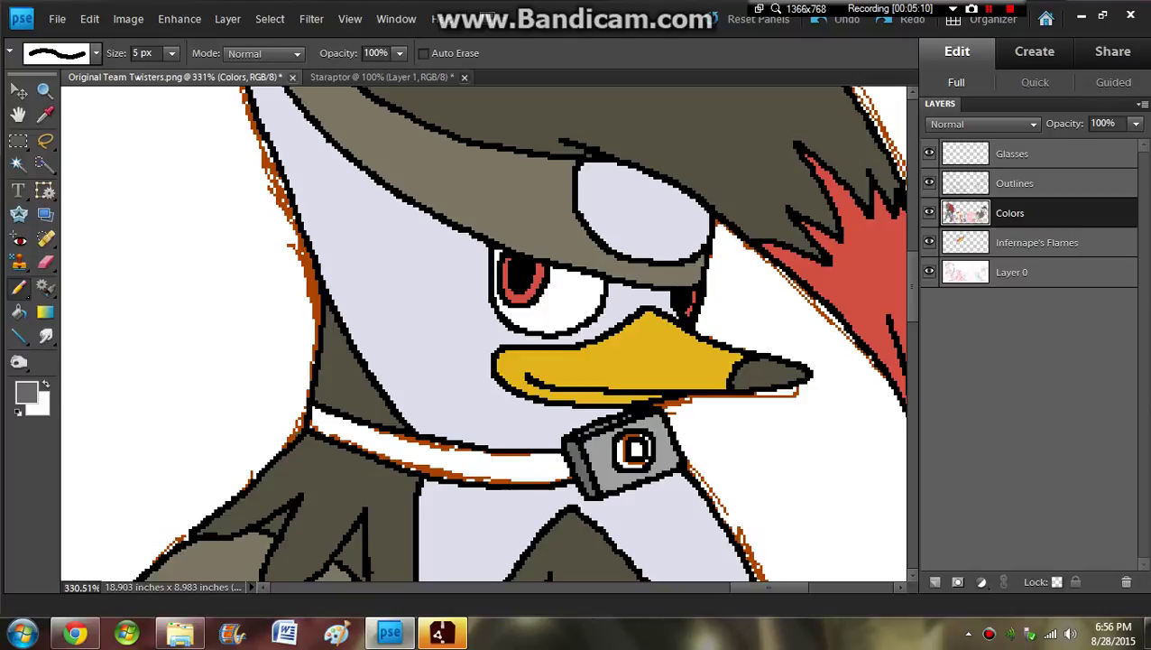
pyautogui.moveTo(619, 439)
pyautogui.mouseDown()
pyautogui.moveTo(632, 464)
pyautogui.moveTo(649, 446)
pyautogui.moveTo(634, 445)
pyautogui.mouseUp()
pyautogui.hotkey('ctrl', 'z')
# Step: Set the foreground color to dark gray #4b4b4b and color the center of the camera lens
pyautogui.click(26, 393)
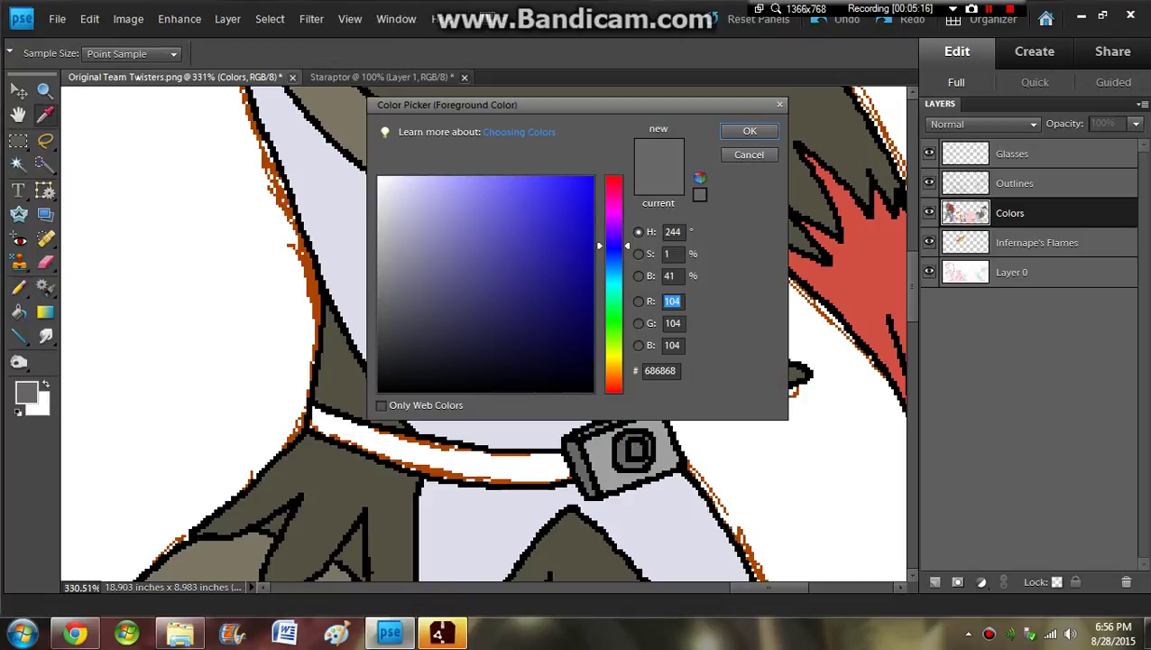
pyautogui.moveTo(379, 304); pyautogui.dragTo(379, 328)
pyautogui.click(750, 132)
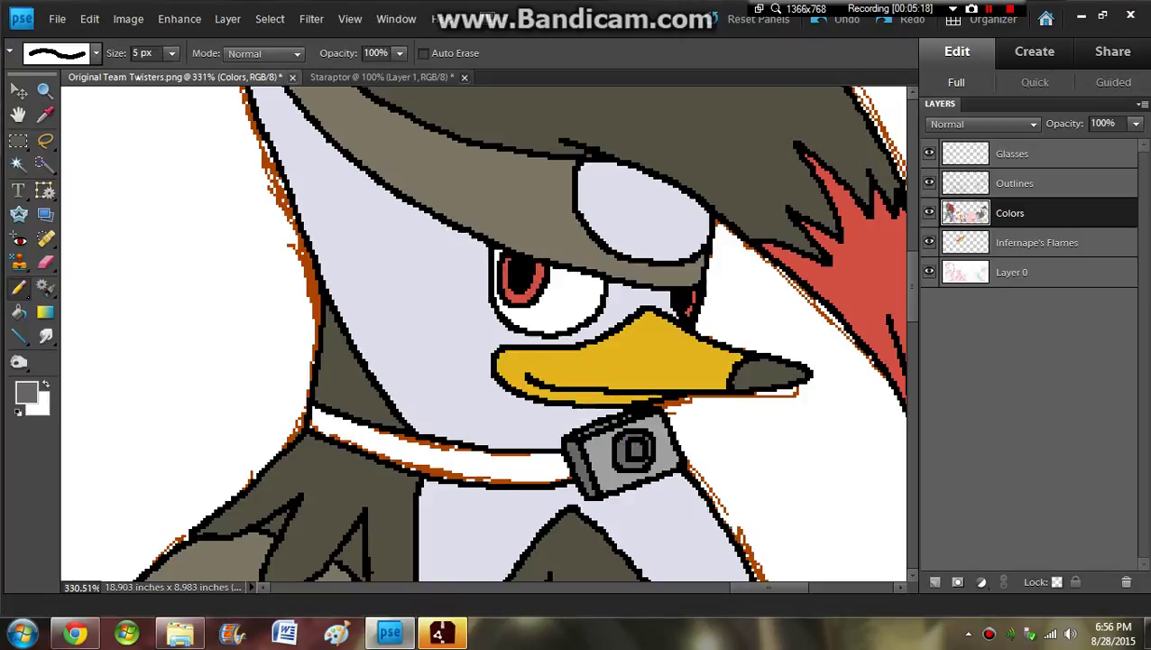
pyautogui.click(636, 449)
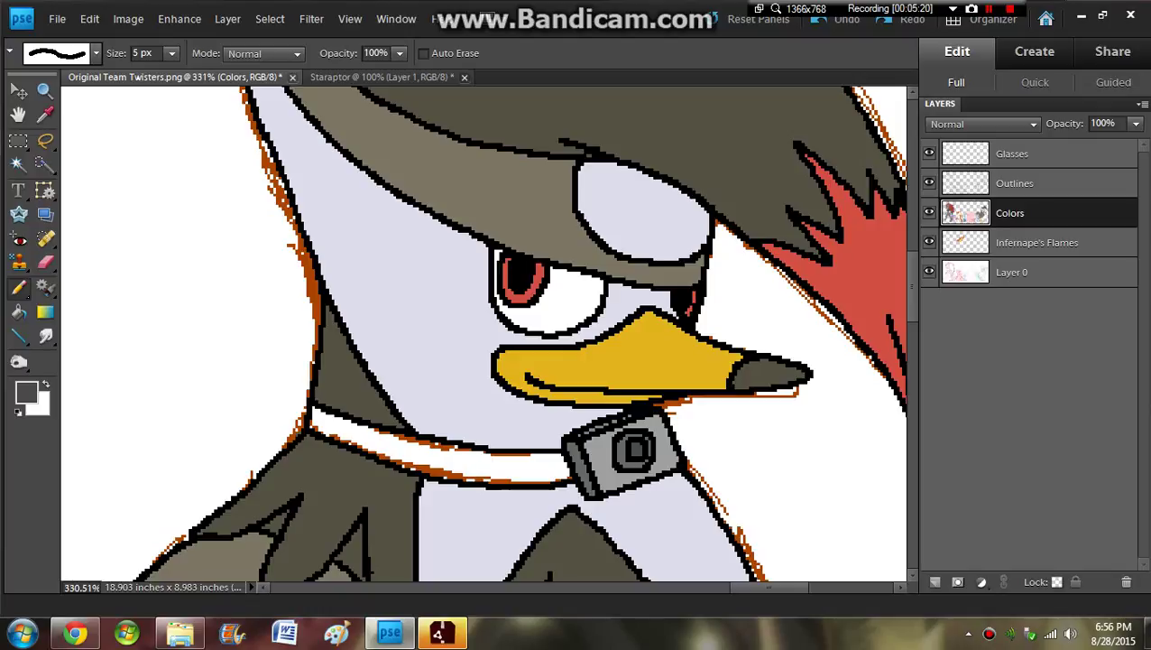
pyautogui.click(26, 390)
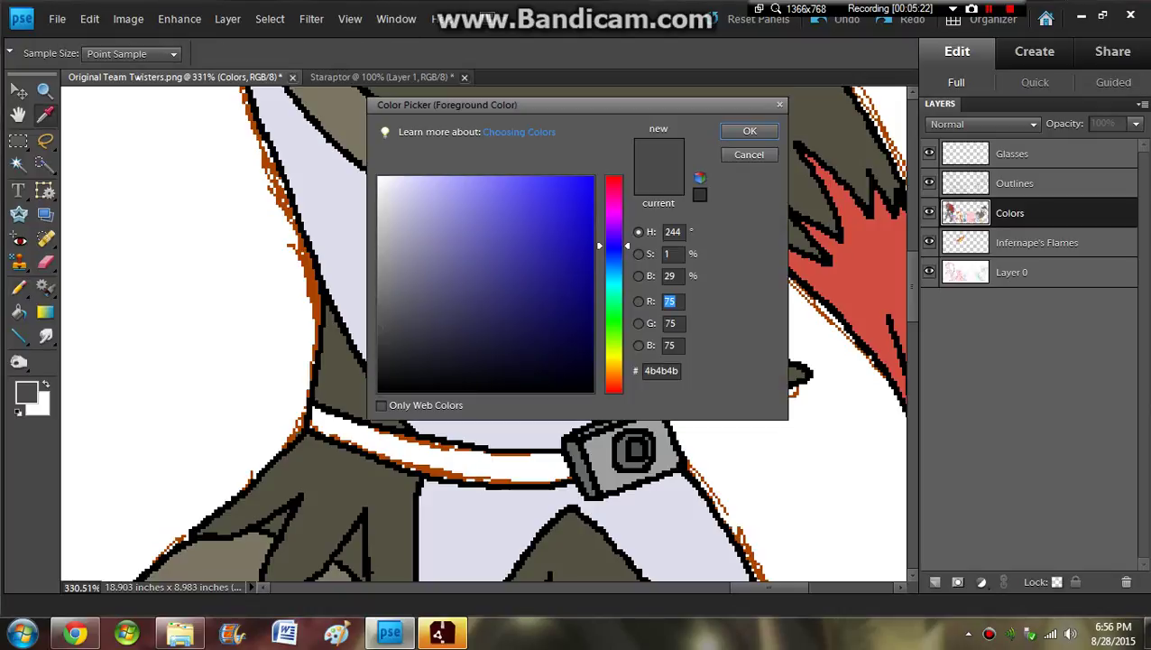
pyautogui.moveTo(615, 315); pyautogui.dragTo(545, 248)
pyautogui.click(567, 252)
pyautogui.moveTo(615, 366); pyautogui.dragTo(614, 370)
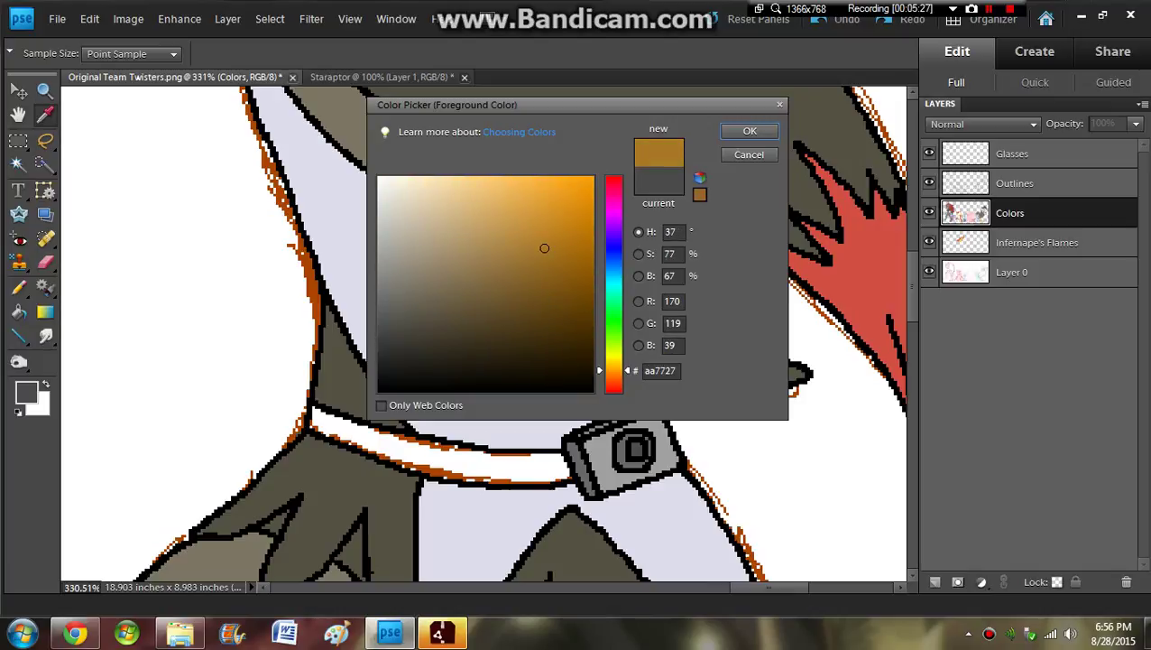
pyautogui.moveTo(583, 284); pyautogui.dragTo(577, 272)
pyautogui.moveTo(614, 368); pyautogui.dragTo(615, 289)
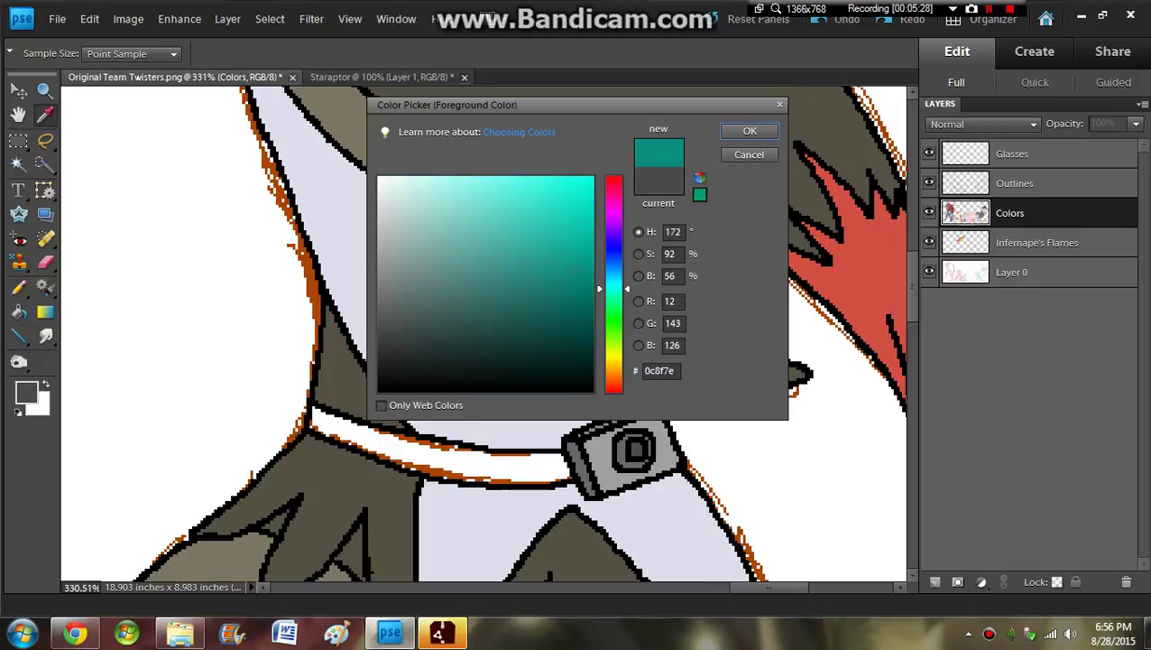
pyautogui.moveTo(577, 252); pyautogui.dragTo(615, 215)
pyautogui.click(615, 295)
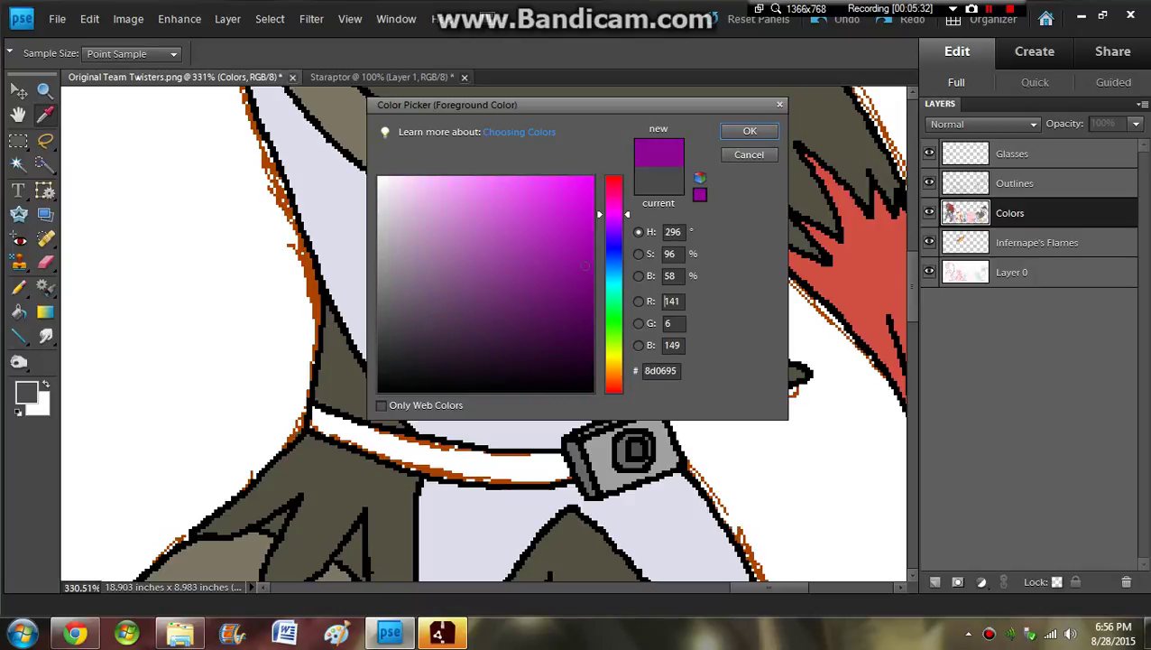
pyautogui.press('Escape')
# Step: Sample the red of the bird's crest and pencil in the whole collar strap with it
pyautogui.press('n')
pyautogui.press('i')
pyautogui.click(861, 261)
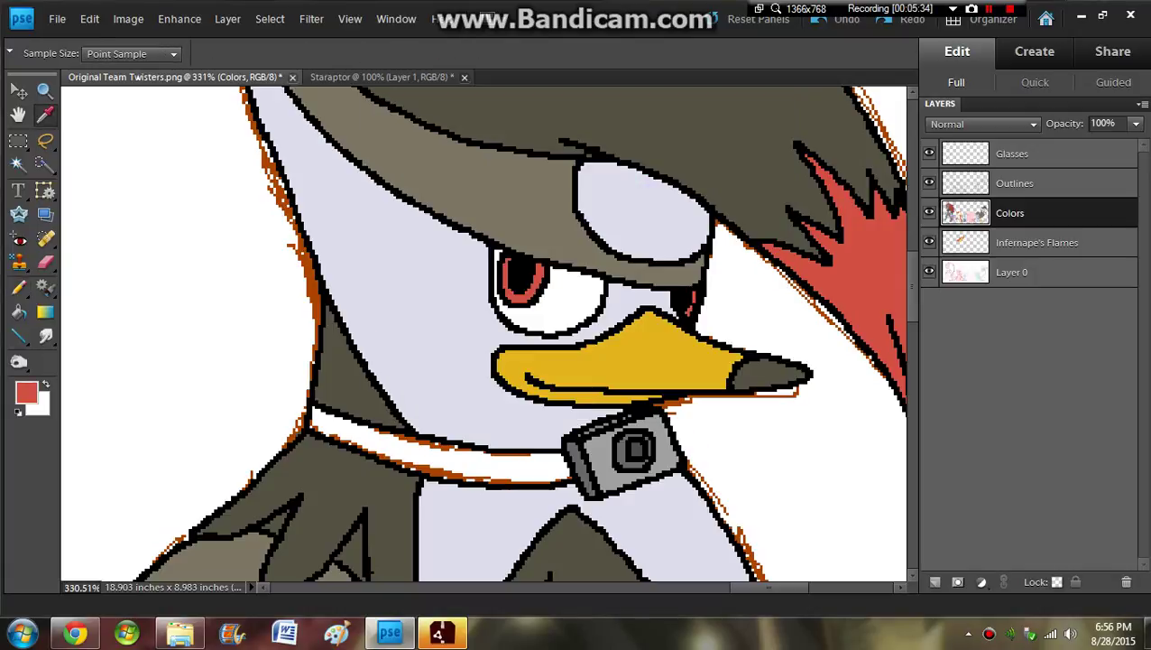
pyautogui.press('k')
pyautogui.press('n')
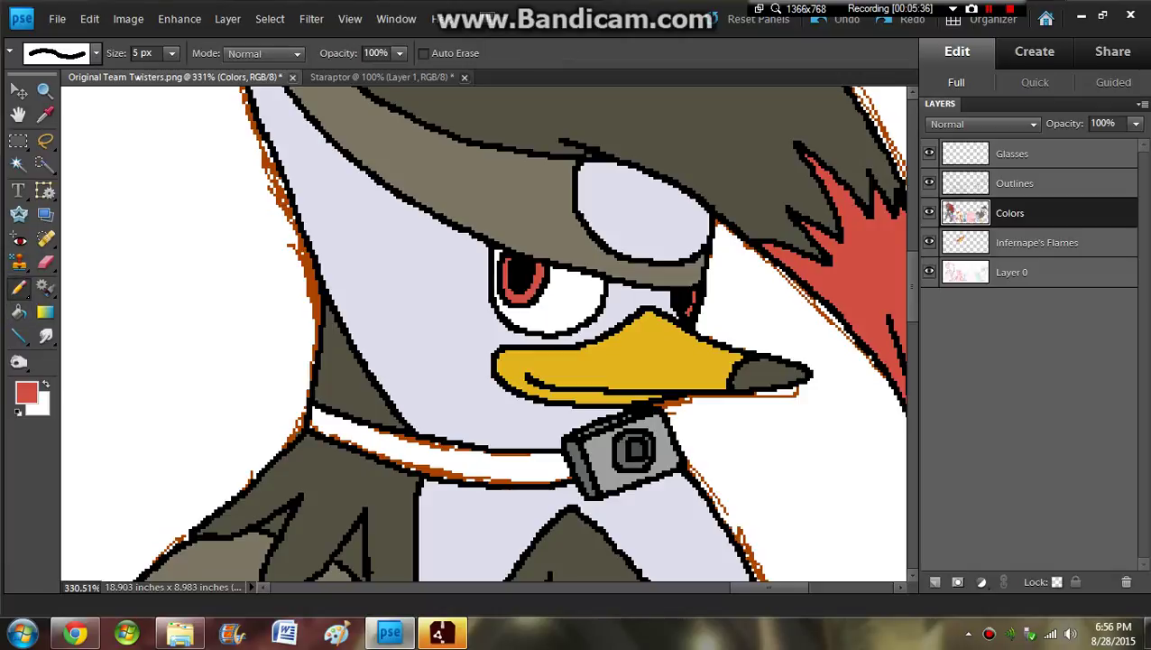
pyautogui.moveTo(314, 415)
pyautogui.mouseDown()
pyautogui.moveTo(446, 466)
pyautogui.moveTo(537, 478)
pyautogui.moveTo(566, 467)
pyautogui.moveTo(546, 454)
pyautogui.moveTo(425, 450)
pyautogui.moveTo(553, 465)
pyautogui.moveTo(507, 492)
pyautogui.mouseUp()
pyautogui.press('e')
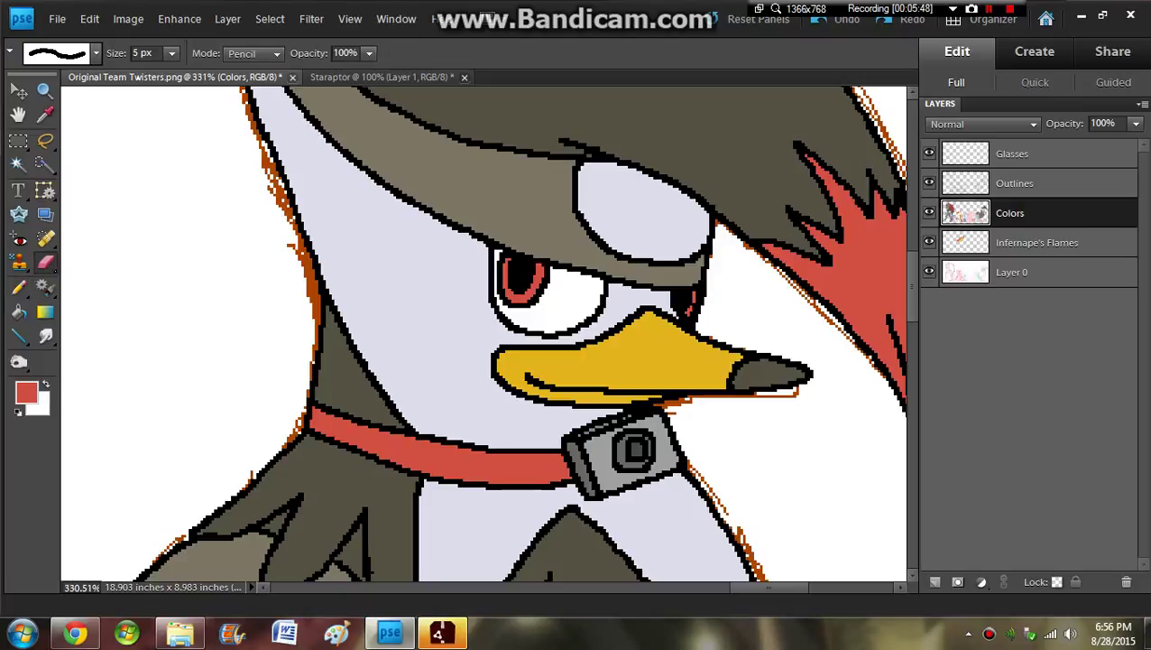
# Step: Color the rear claw of the bird's yellow foot with the gray-brown foreground color
pyautogui.press('z')
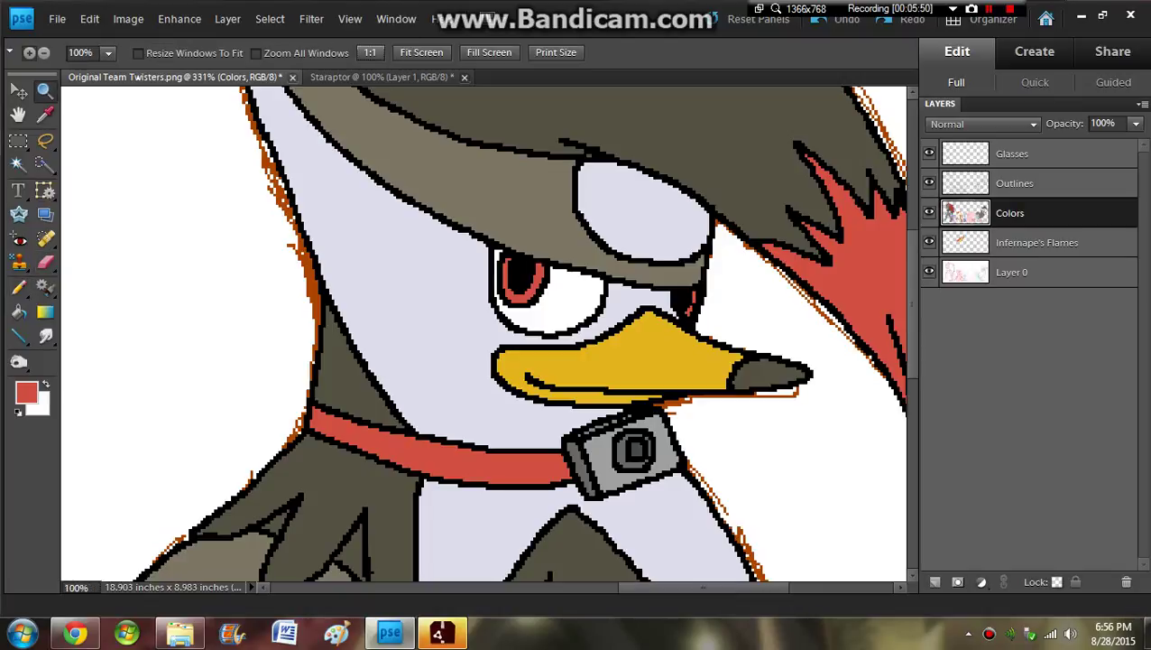
pyautogui.hotkey('ctrl', 'alt', '0')
pyautogui.scroll(-5, 487, 333)
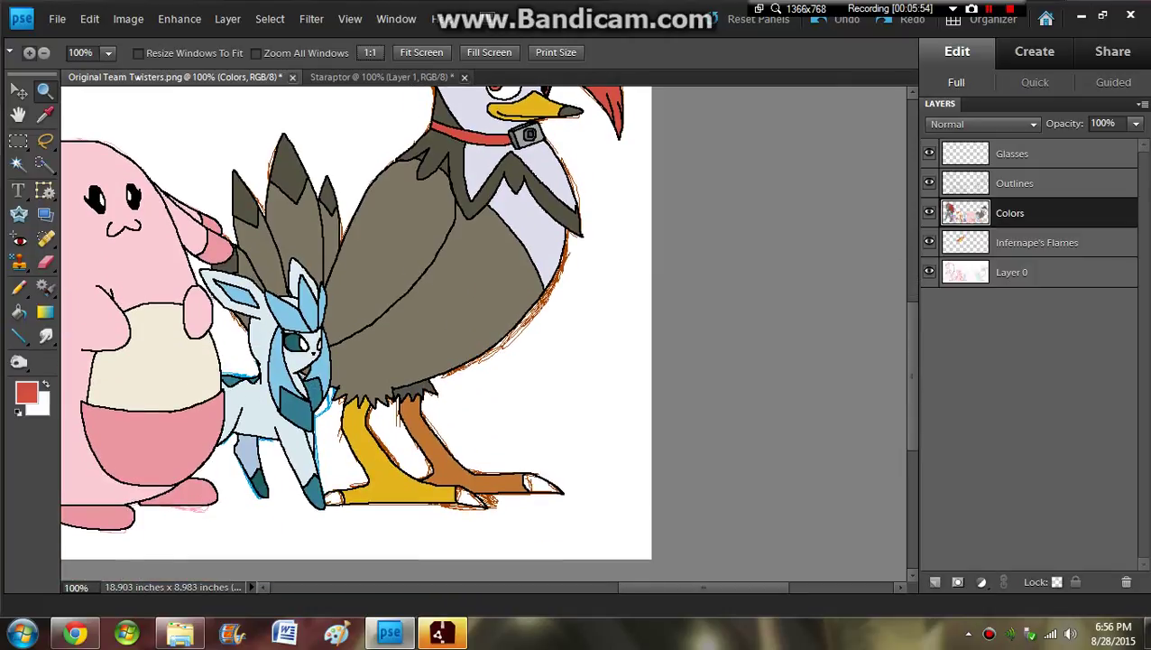
pyautogui.moveTo(432, 542); pyautogui.dragTo(559, 539)
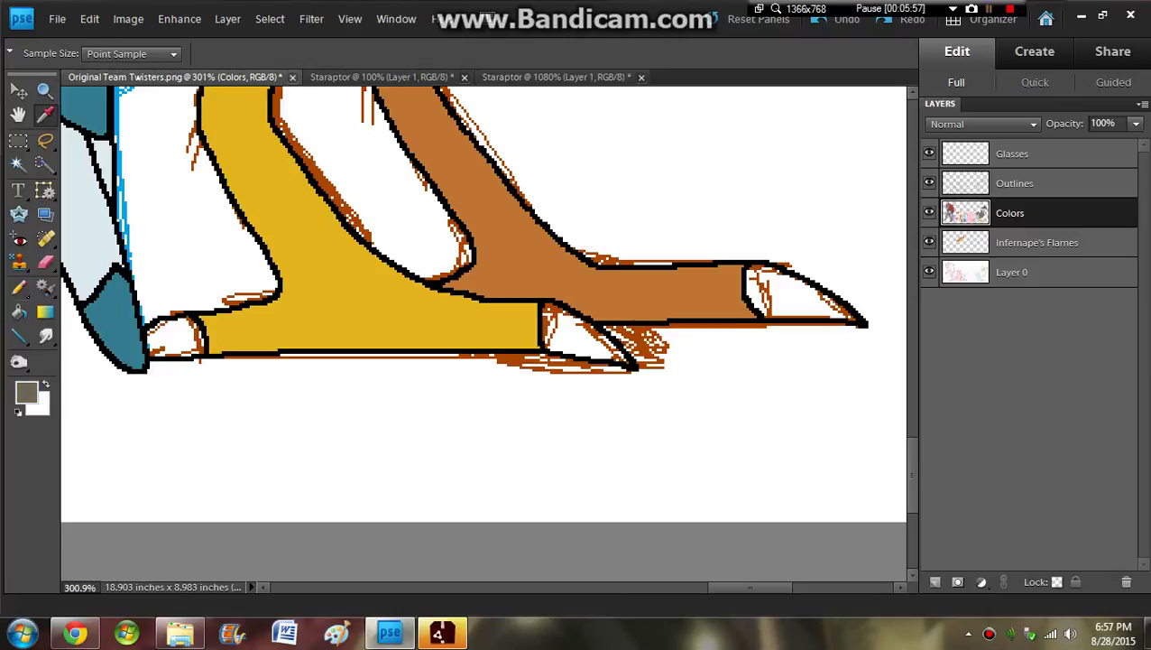
pyautogui.press('n')
pyautogui.moveTo(152, 331)
pyautogui.mouseDown()
pyautogui.moveTo(156, 353)
pyautogui.moveTo(173, 334)
pyautogui.moveTo(201, 341)
pyautogui.mouseUp()
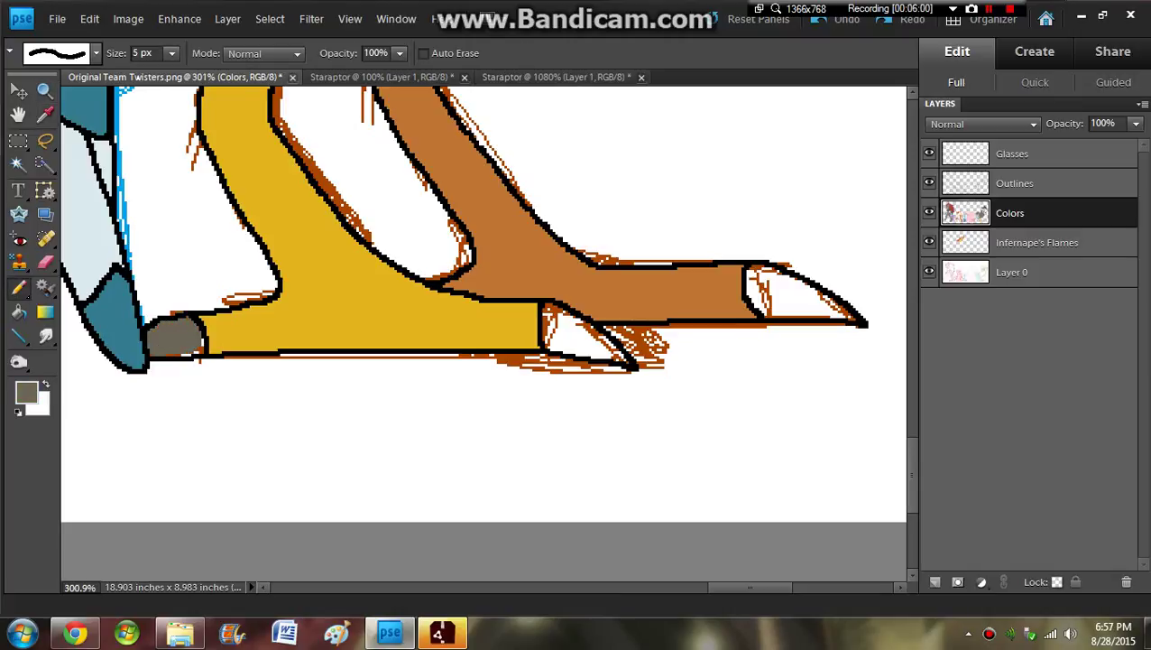
# Step: Clean up the edge of the yellow foot's rear claw and color its front claw with the same gray-brown
pyautogui.press('e')
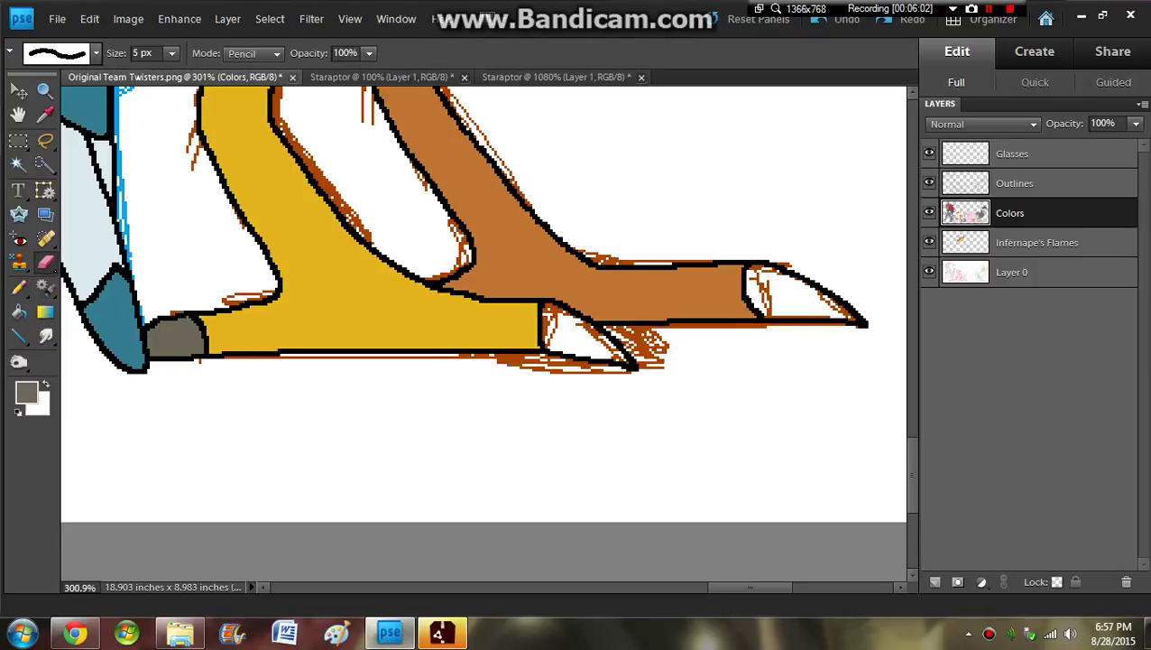
pyautogui.press('n')
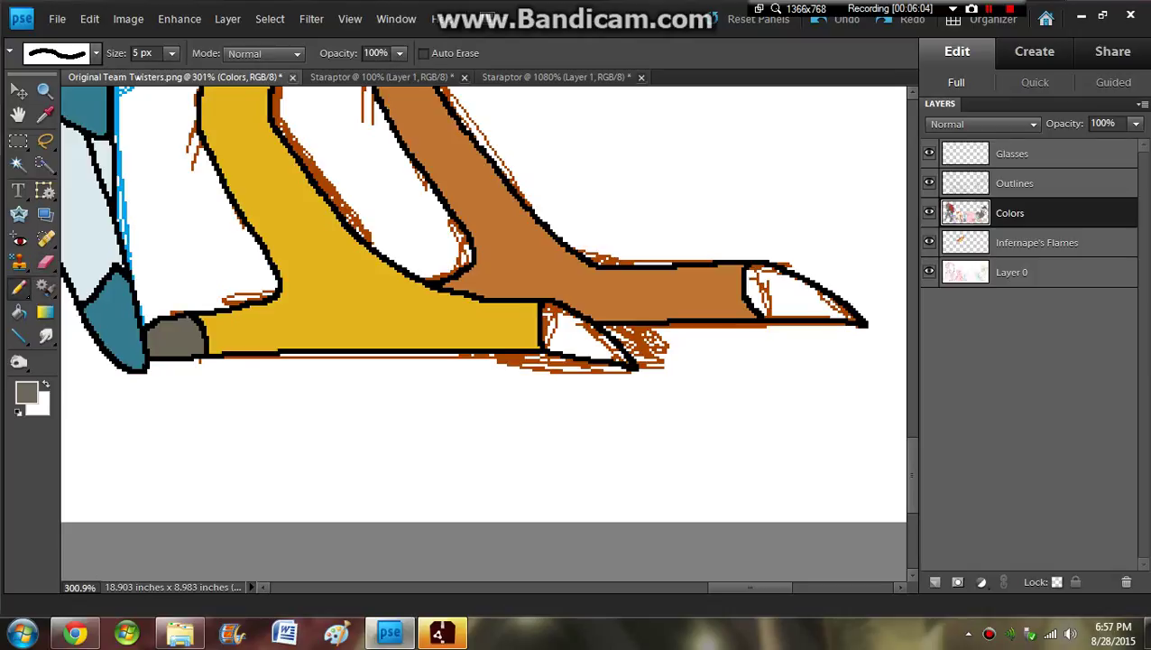
pyautogui.moveTo(545, 307)
pyautogui.mouseDown()
pyautogui.moveTo(553, 337)
pyautogui.moveTo(620, 361)
pyautogui.moveTo(560, 316)
pyautogui.moveTo(578, 336)
pyautogui.mouseUp()
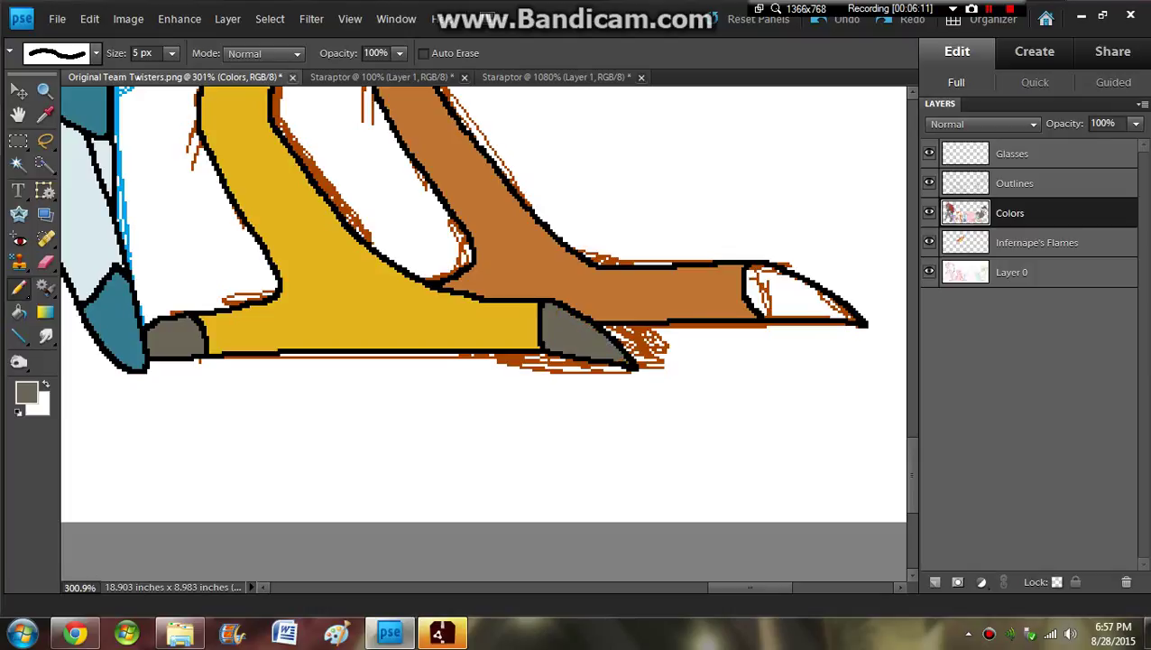
# Step: Sample the dark gray of the shaded claw in the enlarged Staraptor reference and color the orange foot's claw with it
pyautogui.click(552, 77)
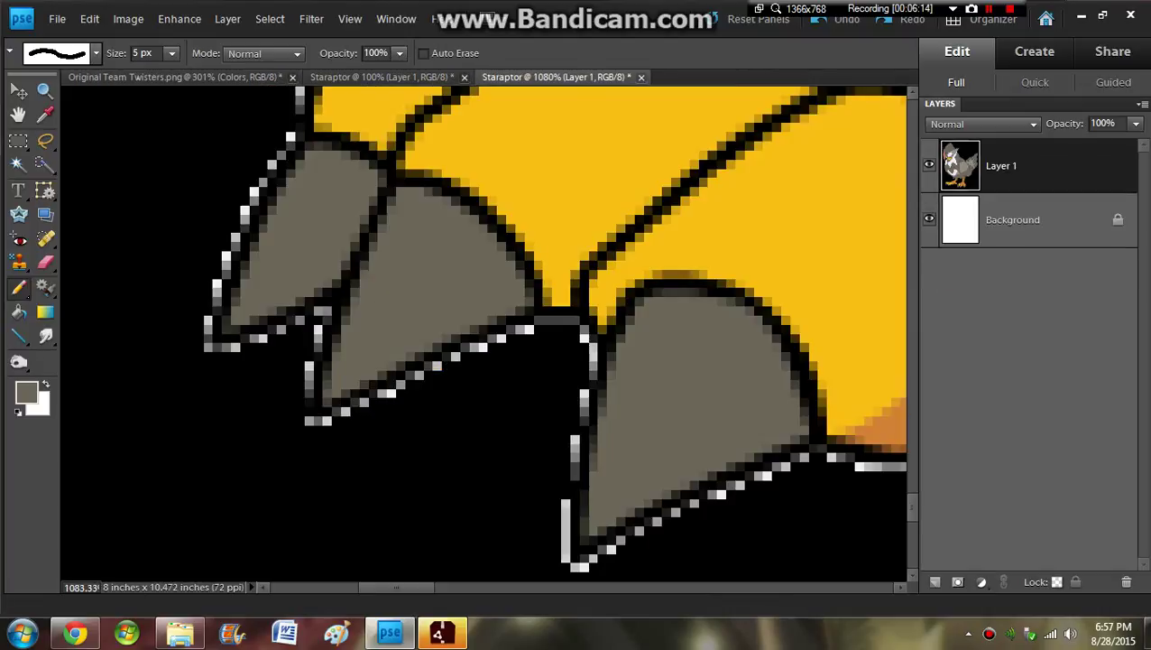
pyautogui.moveTo(396, 588); pyautogui.dragTo(644, 588)
pyautogui.hscroll(1, 484, 334)
pyautogui.press('i')
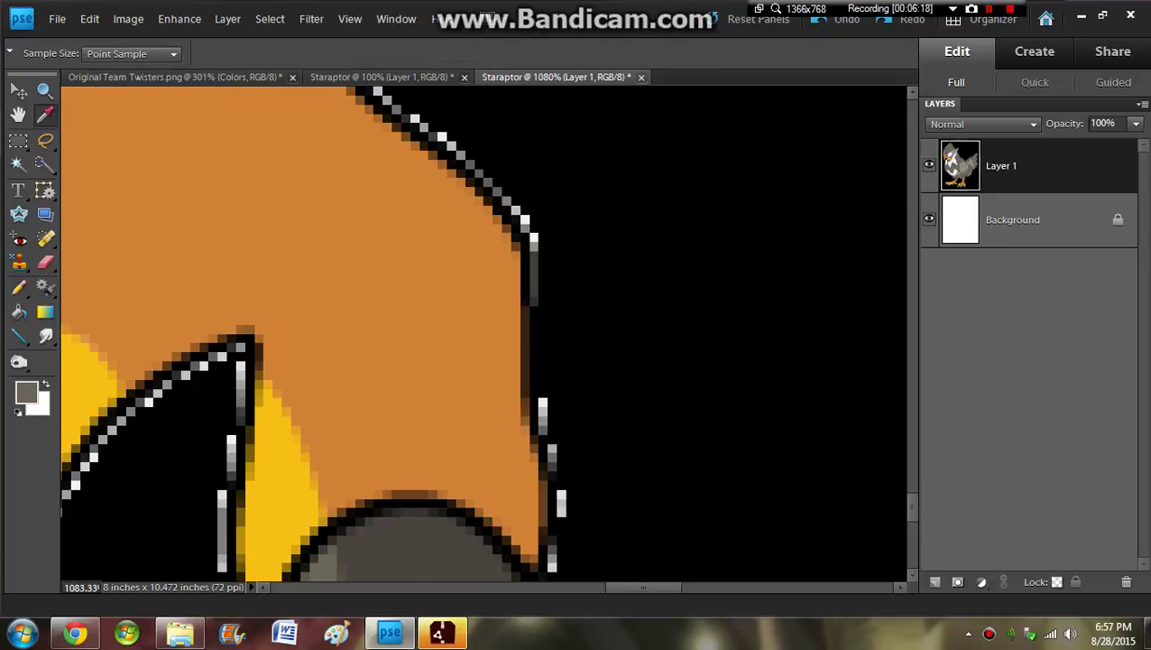
pyautogui.click(411, 549)
pyautogui.click(136, 76)
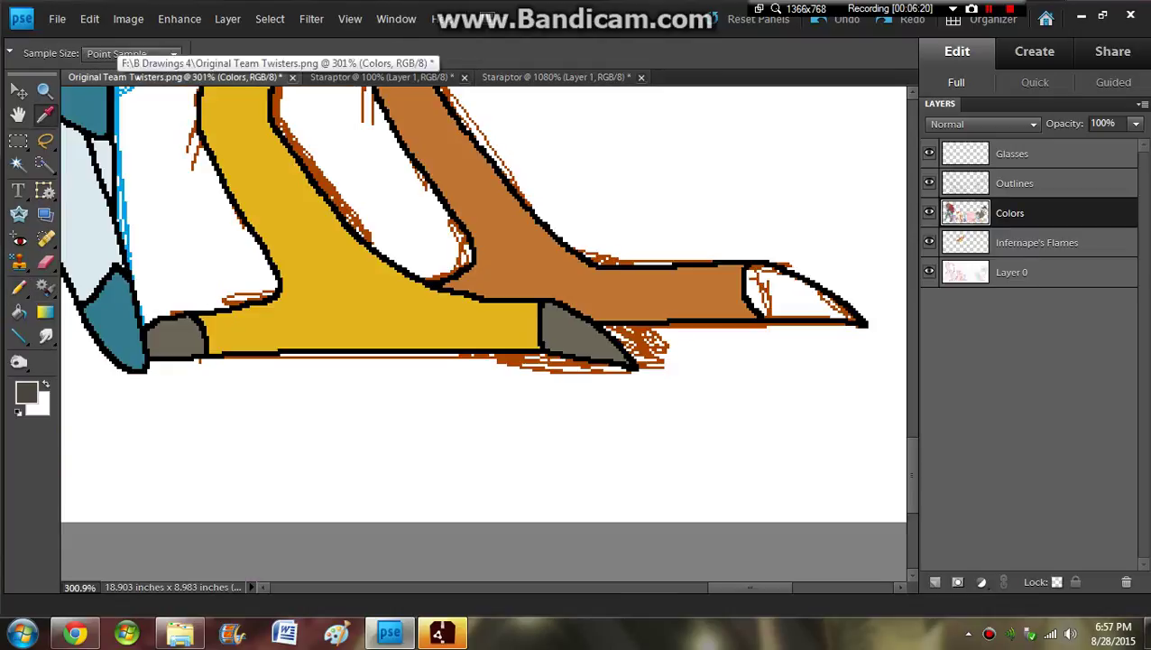
pyautogui.press('n')
pyautogui.moveTo(759, 270)
pyautogui.mouseDown()
pyautogui.moveTo(753, 304)
pyautogui.moveTo(777, 316)
pyautogui.moveTo(861, 323)
pyautogui.moveTo(795, 287)
pyautogui.moveTo(777, 293)
pyautogui.moveTo(819, 307)
pyautogui.mouseUp()
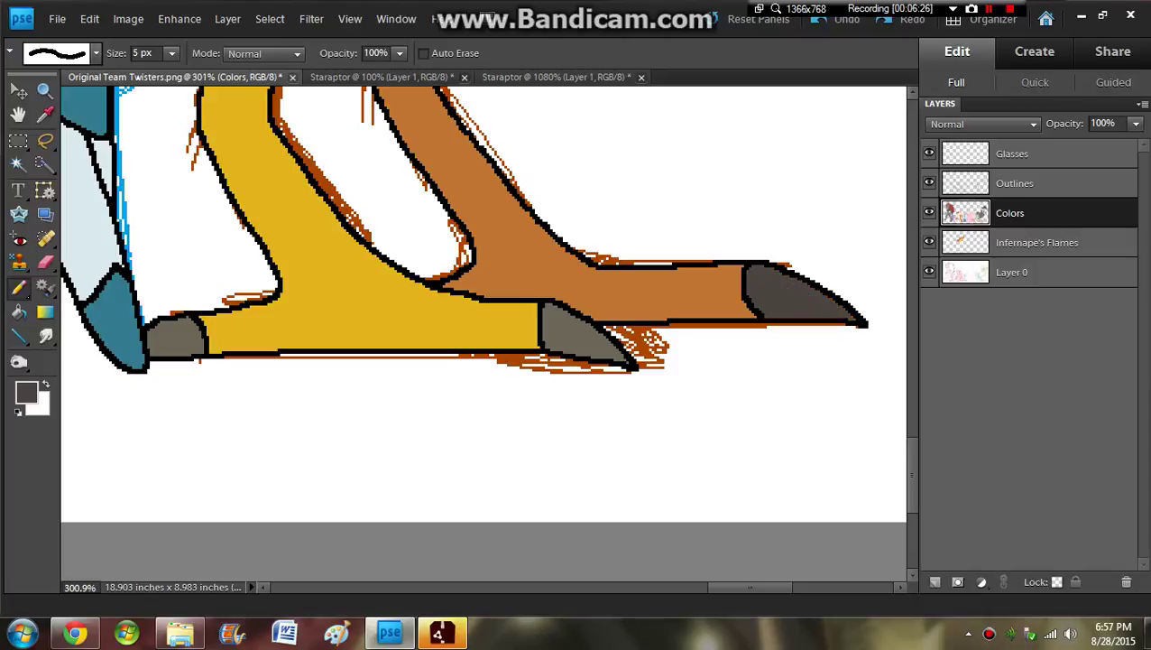
# Step: Paint the entire Layer 0 background solid medium gray behind the characters with a 300 px pencil
pyautogui.click(45, 90)
pyautogui.click(371, 52)
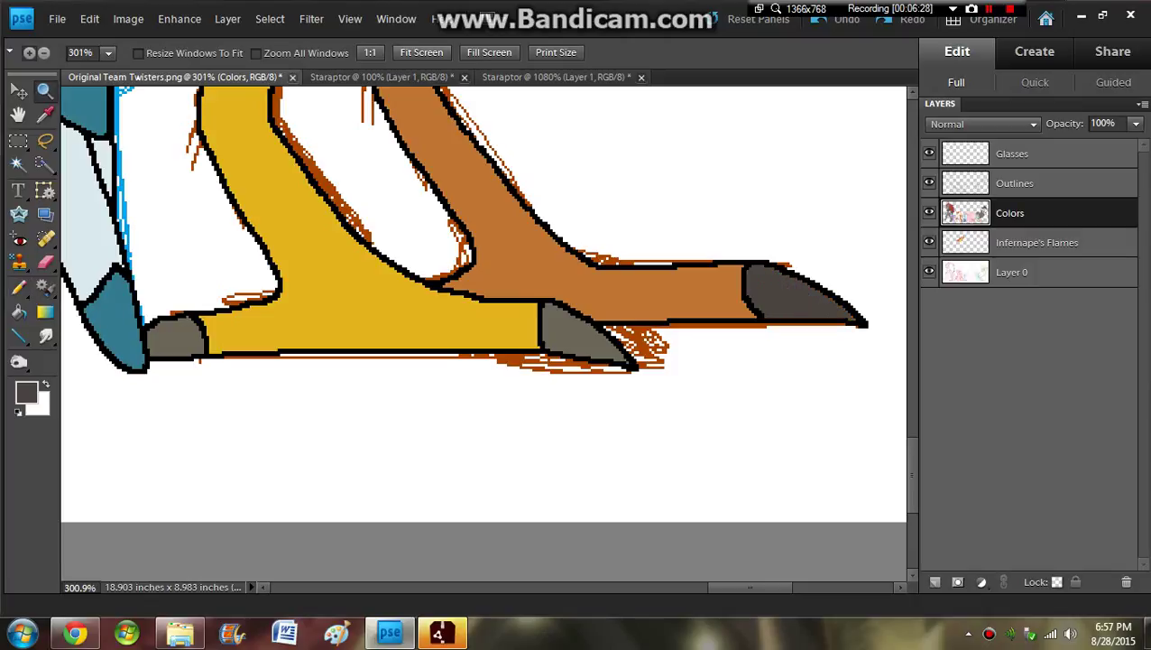
pyautogui.scroll(10, 483, 333)
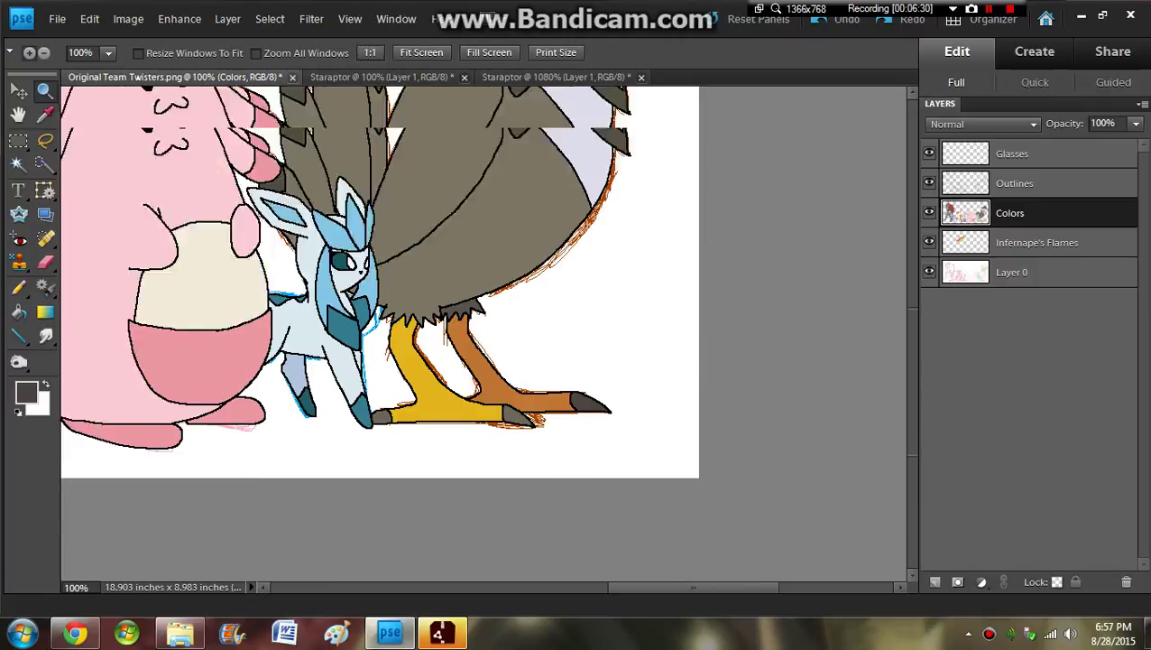
pyautogui.scroll(-2, 484, 334)
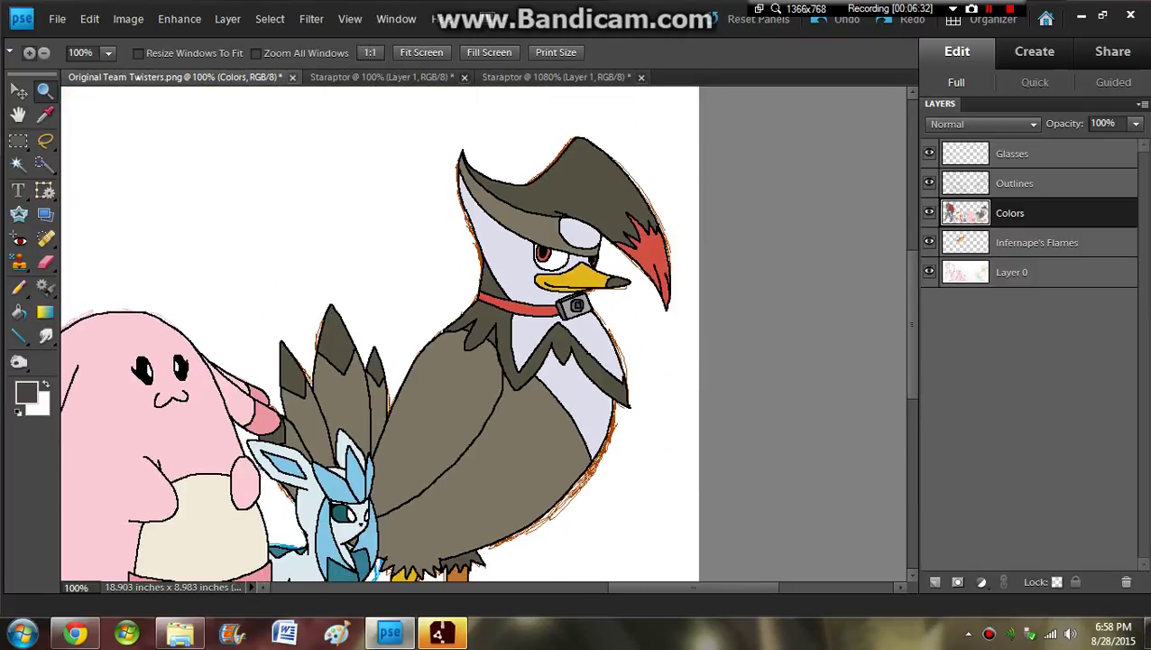
pyautogui.moveTo(693, 588); pyautogui.dragTo(497, 587)
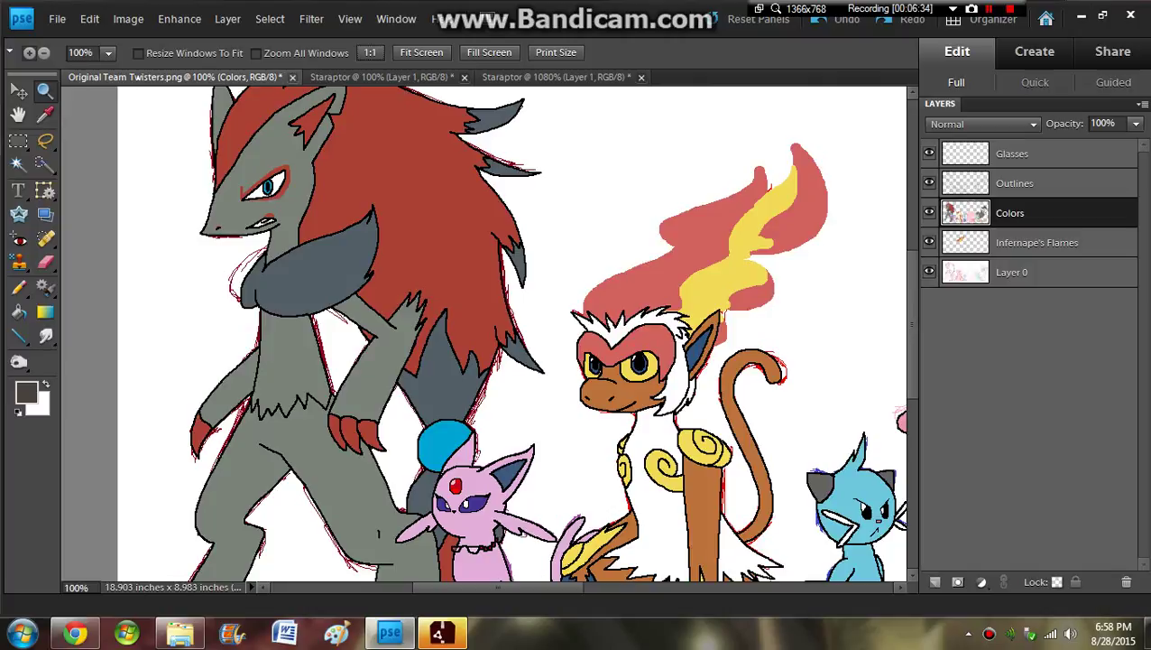
pyautogui.hotkey('ctrl', '0')
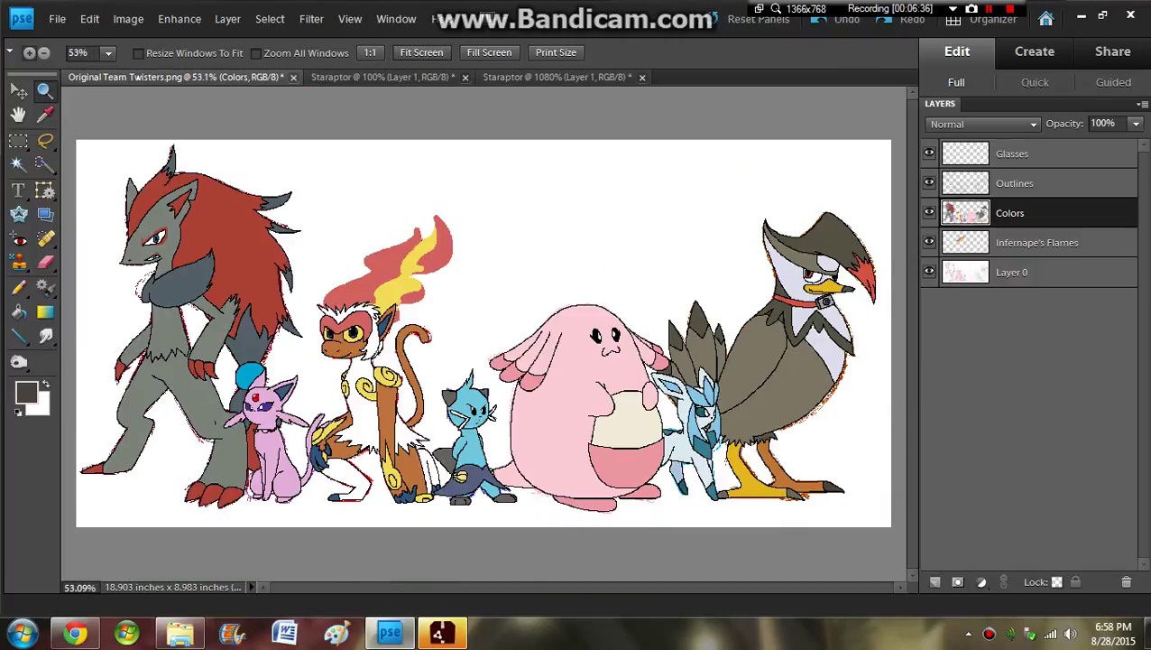
pyautogui.click(1038, 273)
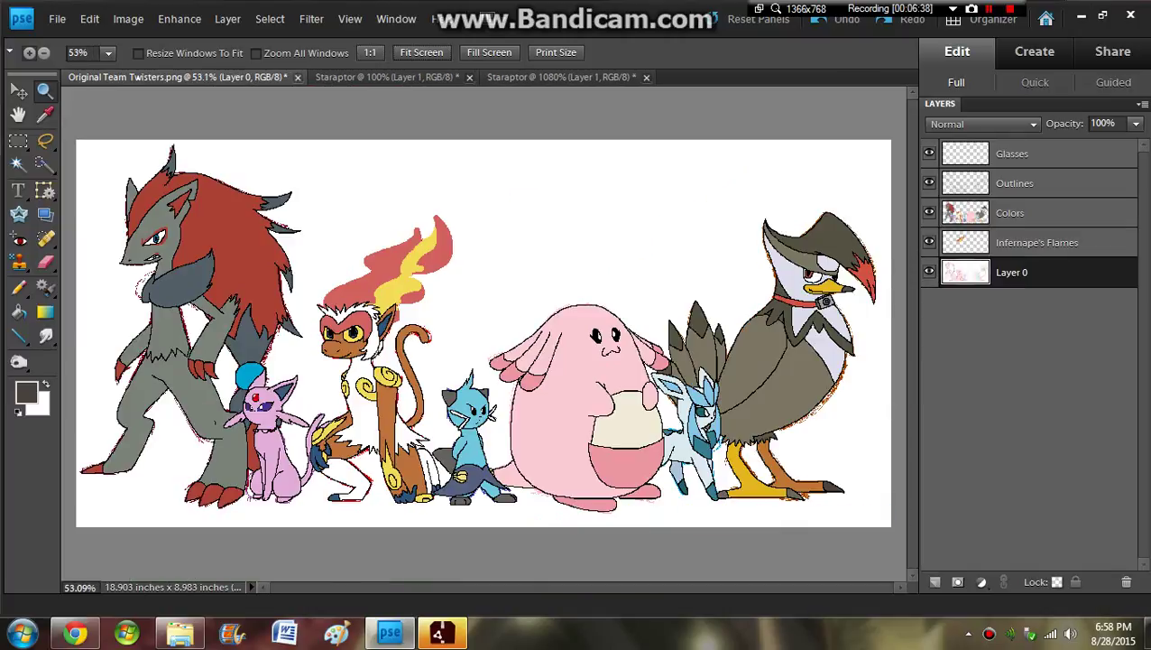
pyautogui.click(26, 392)
pyautogui.moveTo(390, 289); pyautogui.dragTo(381, 294)
pyautogui.click(750, 131)
pyautogui.click(95, 52)
pyautogui.click(133, 178)
pyautogui.click(161, 178)
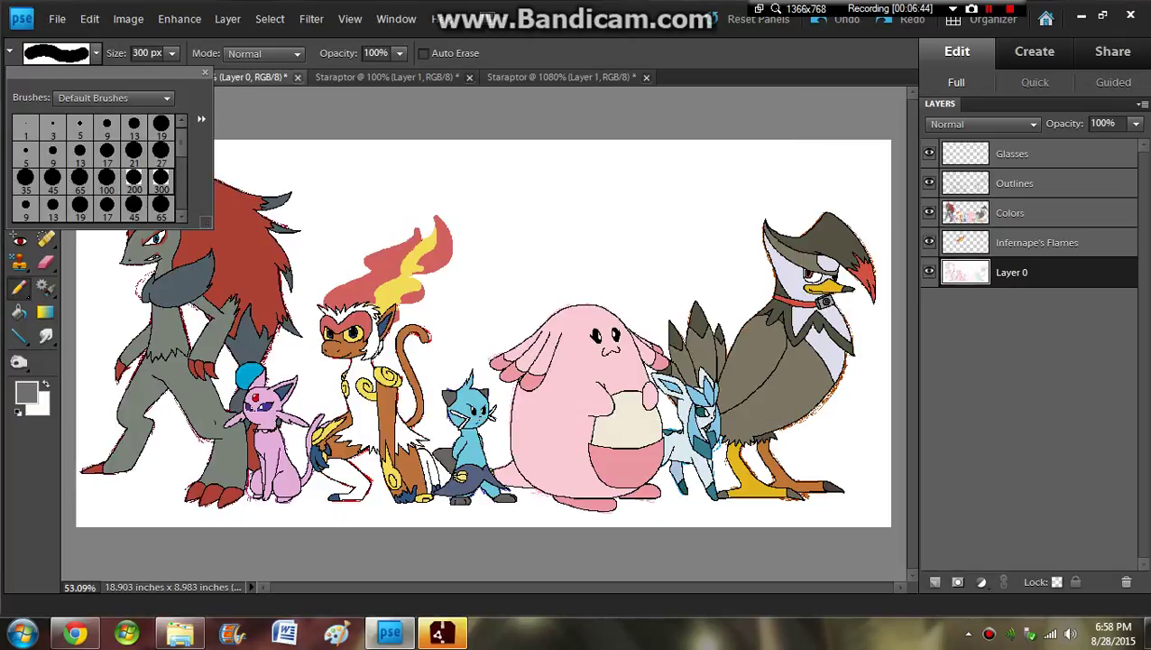
pyautogui.moveTo(490, 421)
pyautogui.mouseDown()
pyautogui.moveTo(733, 507)
pyautogui.moveTo(866, 406)
pyautogui.moveTo(819, 149)
pyautogui.mouseUp()
pyautogui.moveTo(794, 234)
pyautogui.mouseDown()
pyautogui.moveTo(760, 250)
pyautogui.moveTo(513, 344)
pyautogui.moveTo(518, 452)
pyautogui.moveTo(366, 477)
pyautogui.moveTo(207, 443)
pyautogui.moveTo(168, 324)
pyautogui.moveTo(168, 280)
pyautogui.moveTo(178, 304)
pyautogui.moveTo(108, 258)
pyautogui.mouseUp()
pyautogui.moveTo(83, 147); pyautogui.dragTo(375, 140)
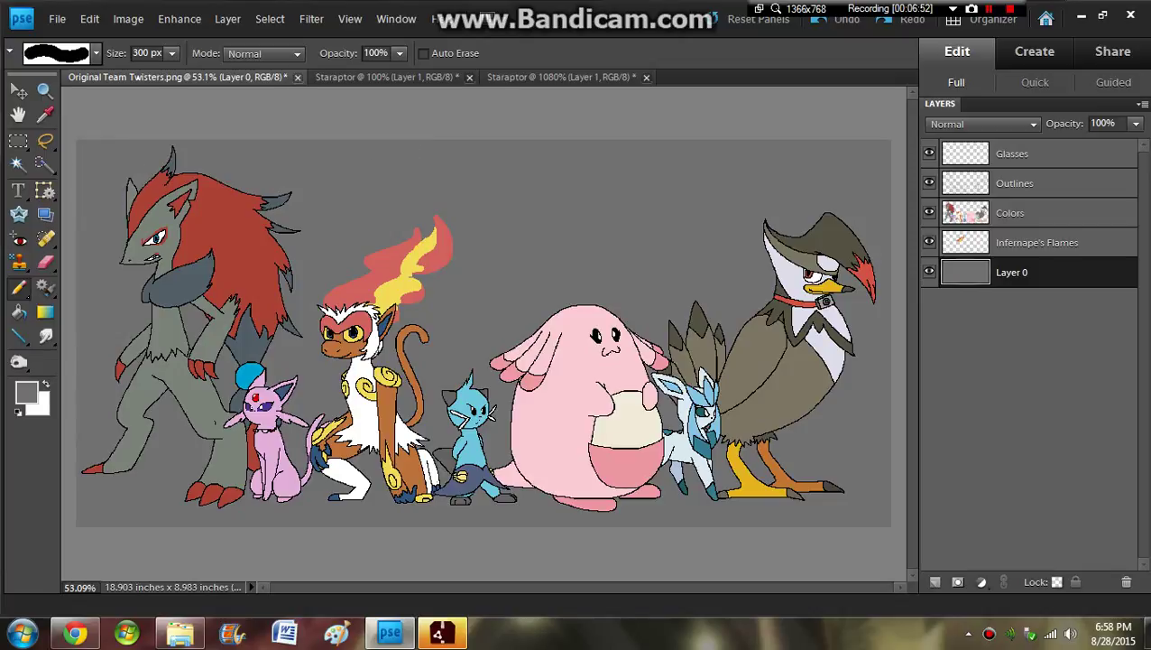
# Step: Create a new layer named Trees directly above Layer 0
pyautogui.hotkey('ctrl', 'shift', 'n')
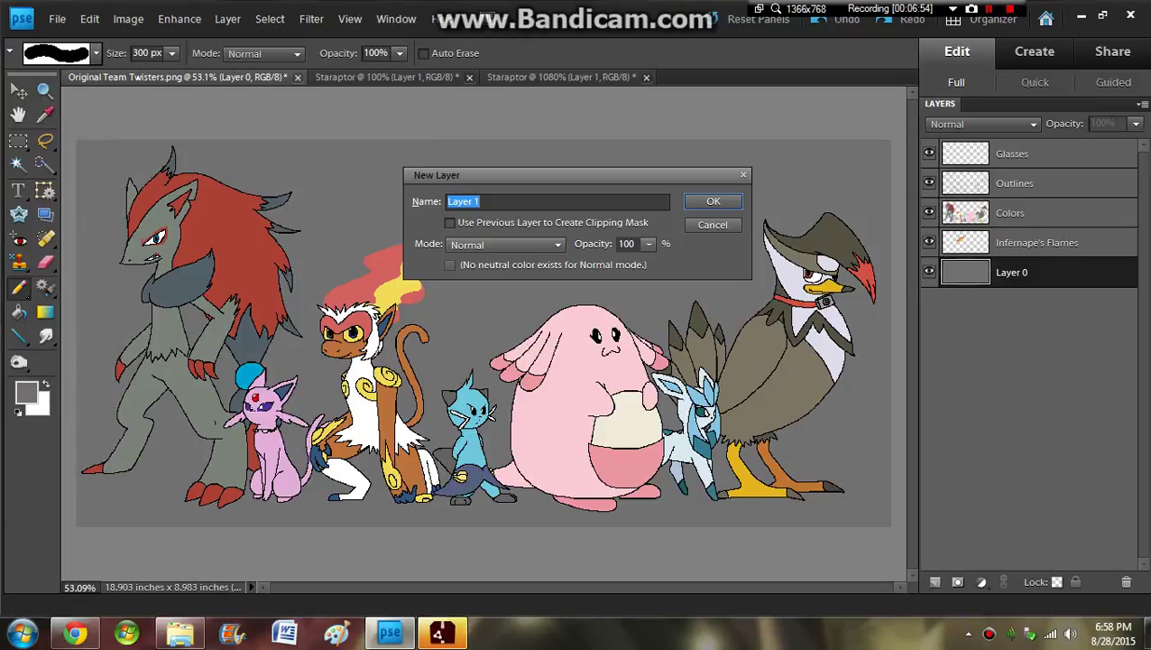
pyautogui.write('Trees')
pyautogui.press('Return')
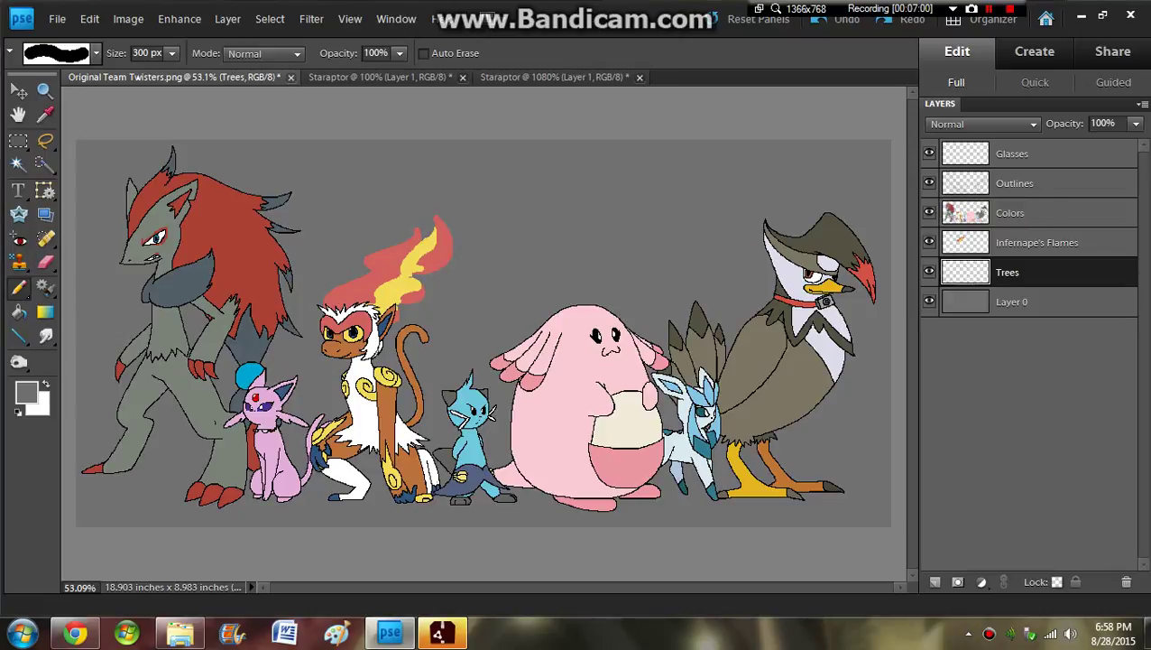
# Step: Draw the edge of a tree trunk behind the leftmost character in gray #606060 with a 17 px pencil
pyautogui.click(26, 393)
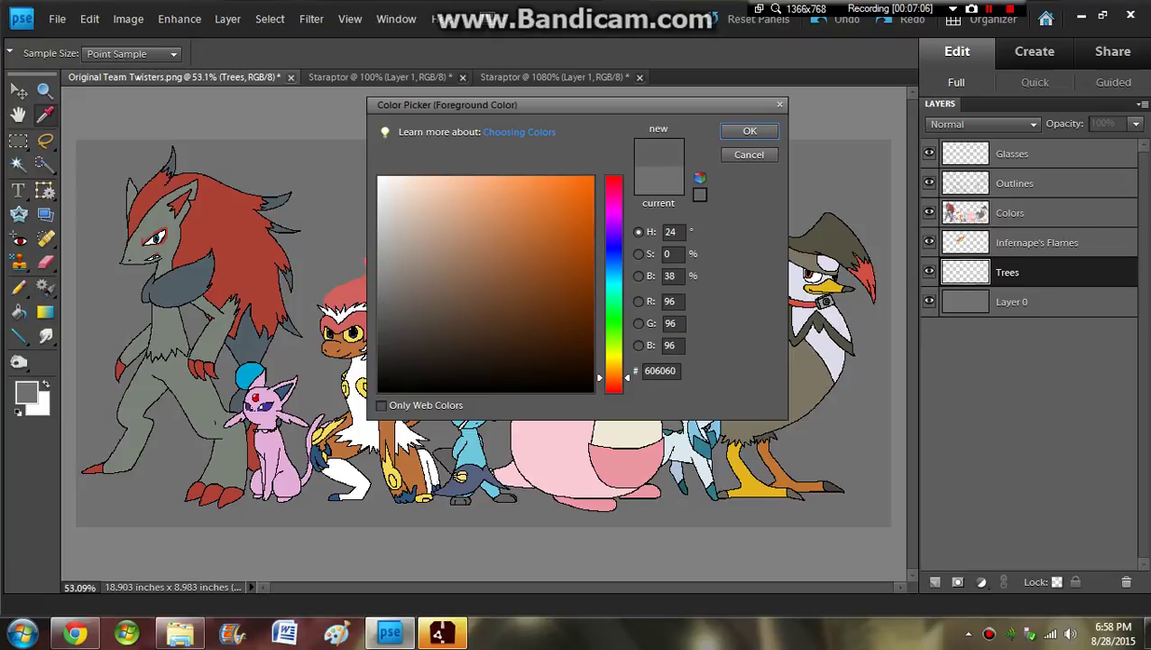
pyautogui.click(750, 131)
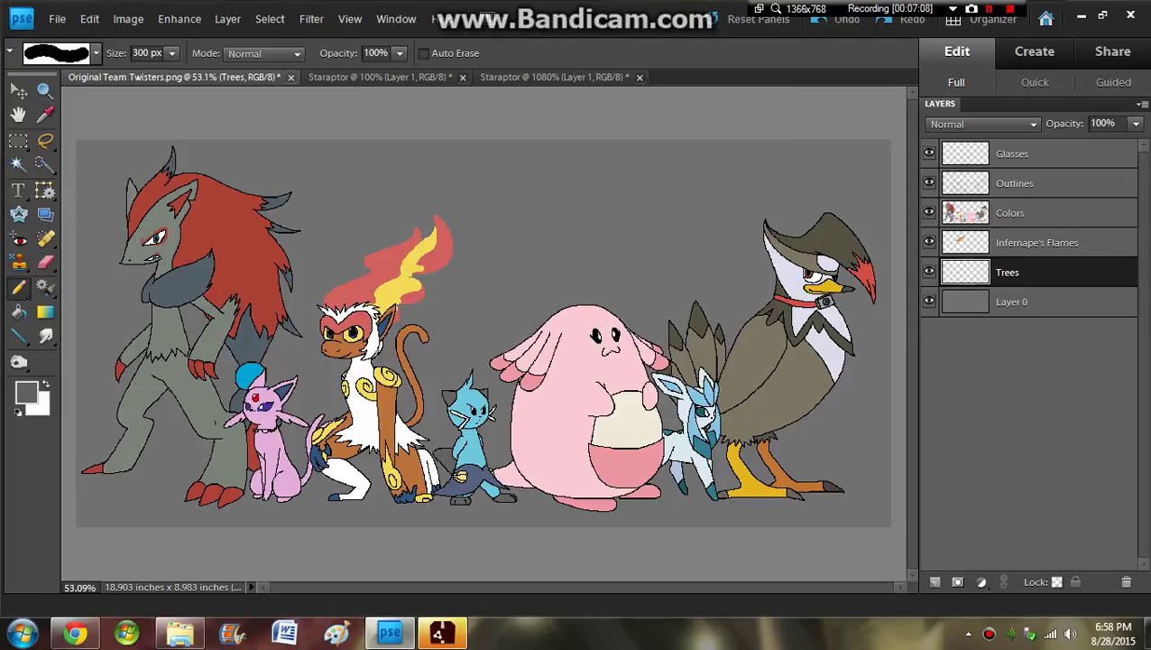
pyautogui.click(95, 53)
pyautogui.click(79, 126)
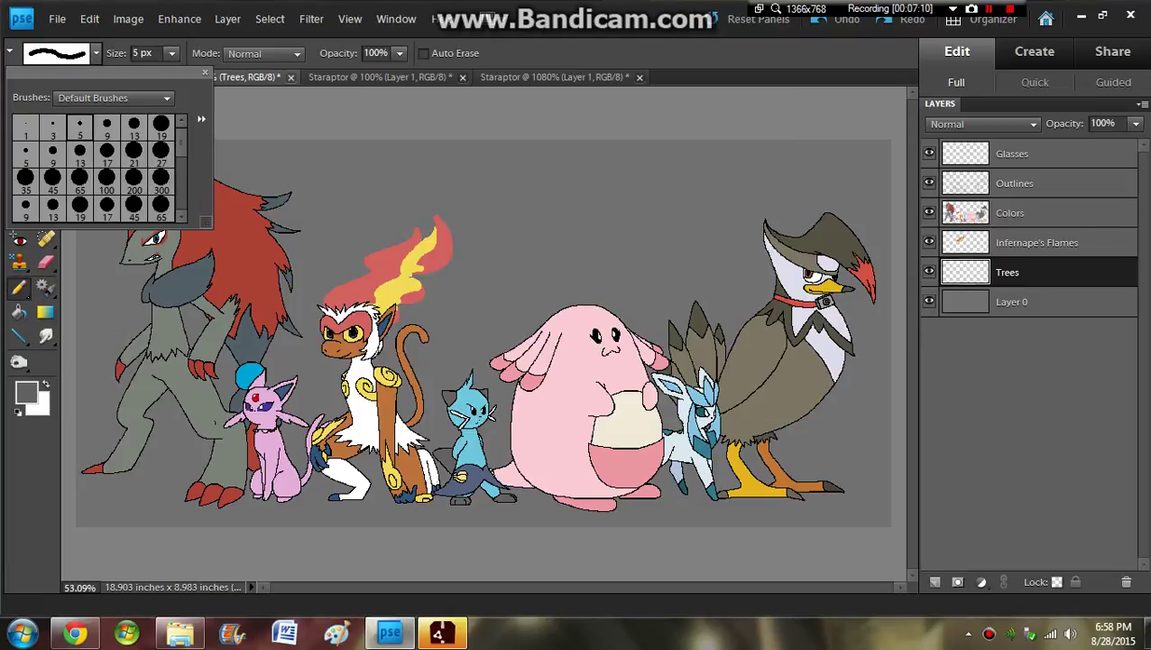
pyautogui.click(106, 152)
pyautogui.press('Return')
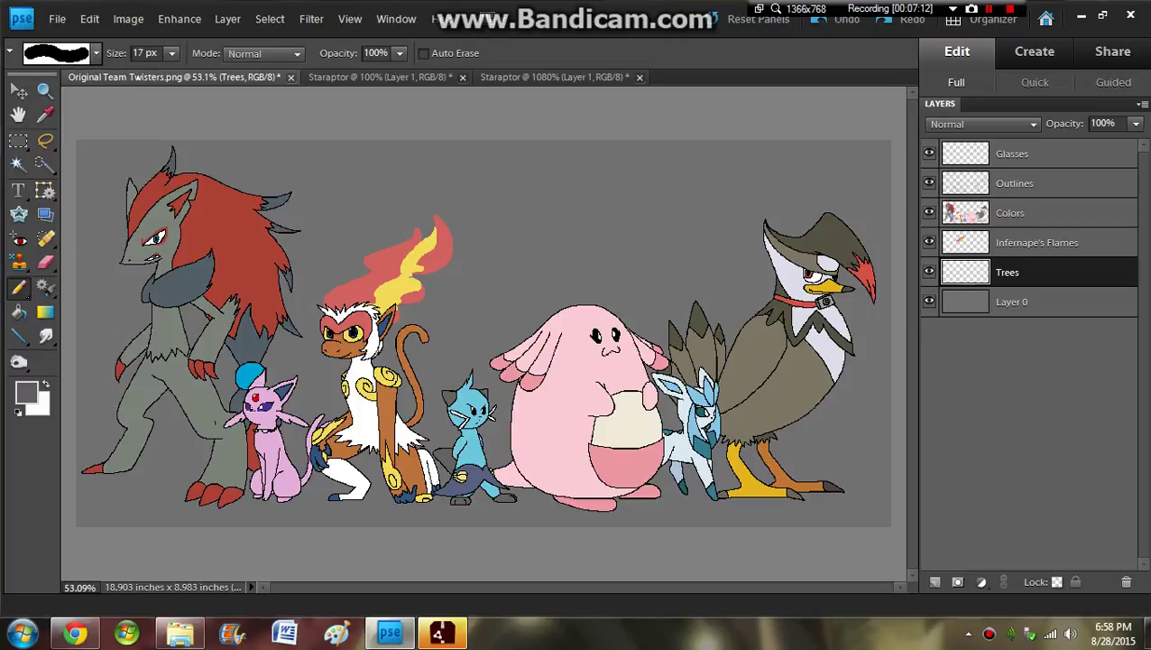
pyautogui.moveTo(155, 171)
pyautogui.mouseDown()
pyautogui.moveTo(157, 155)
pyautogui.moveTo(160, 164)
pyautogui.mouseUp()
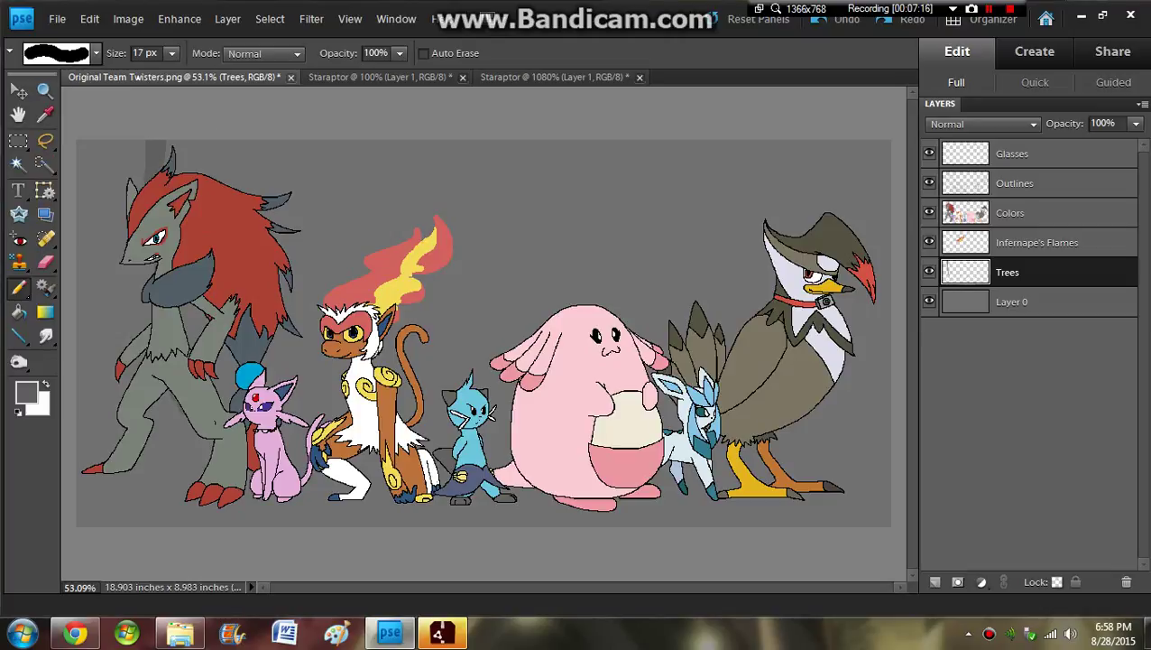
# Step: Hide the four layers above Trees, finish the left trunk's outline with a pointed root, and fill it with the same gray
pyautogui.click(929, 154)
pyautogui.click(930, 183)
pyautogui.click(929, 213)
pyautogui.click(929, 242)
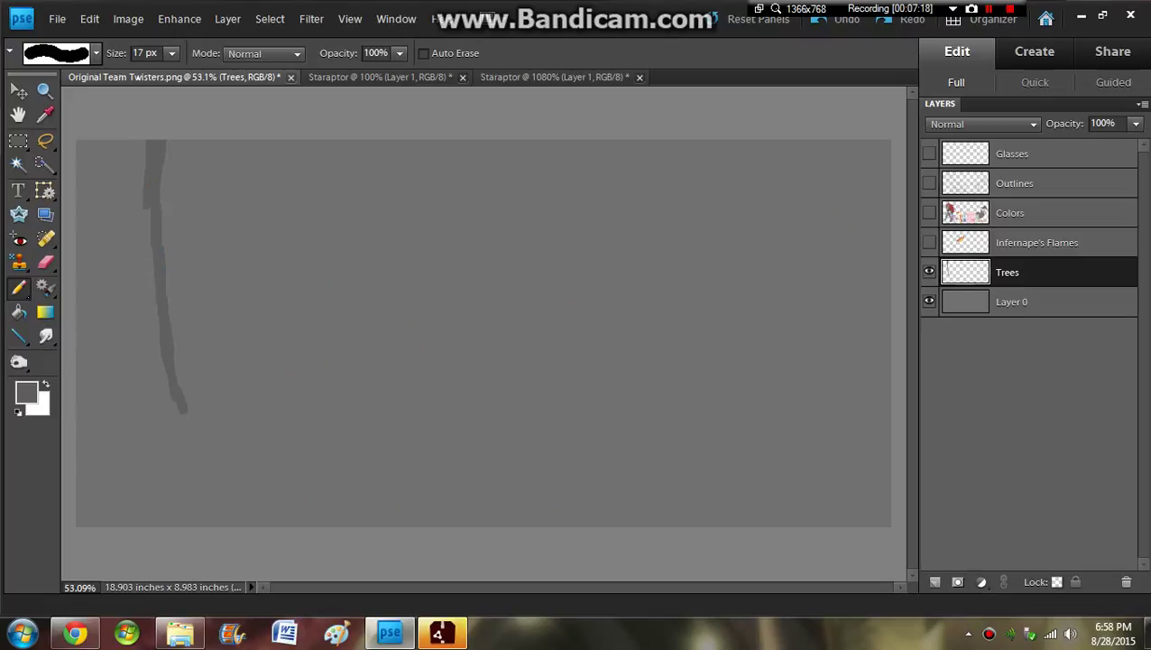
pyautogui.moveTo(183, 411)
pyautogui.mouseDown()
pyautogui.moveTo(257, 427)
pyautogui.moveTo(285, 448)
pyautogui.moveTo(141, 442)
pyautogui.moveTo(118, 422)
pyautogui.moveTo(115, 450)
pyautogui.moveTo(95, 438)
pyautogui.moveTo(78, 463)
pyautogui.mouseUp()
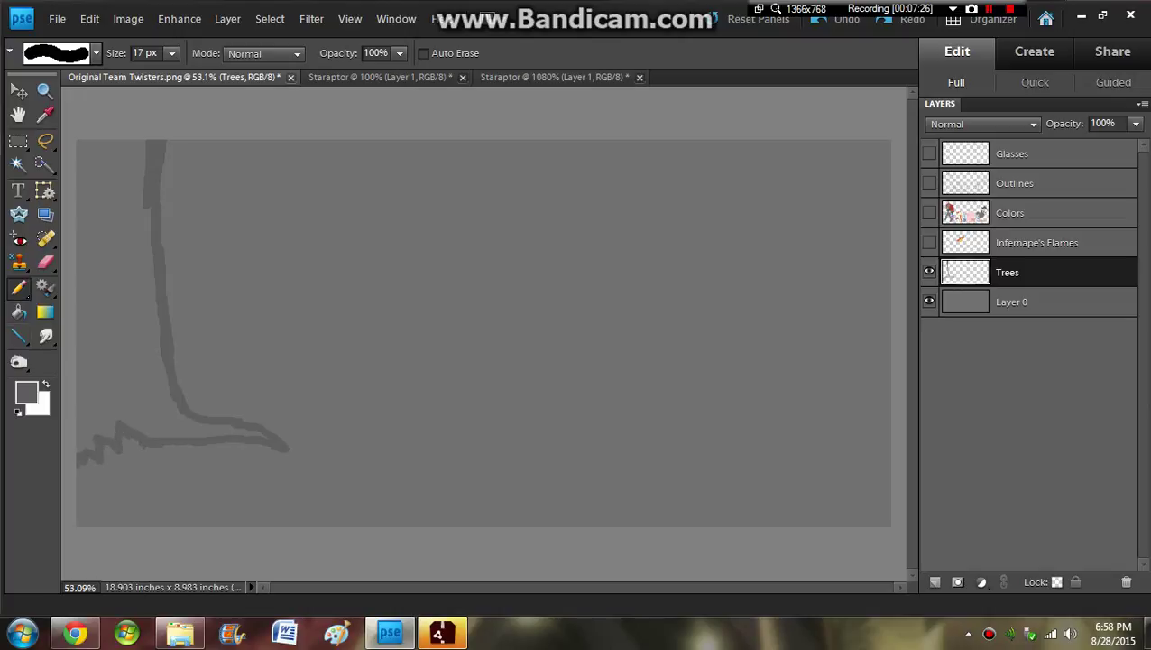
pyautogui.press('k')
pyautogui.click(119, 361)
# Step: Outline a second trunk with a root along the drawing's right edge, fill it gray, and check it against the Colors layer
pyautogui.press('n')
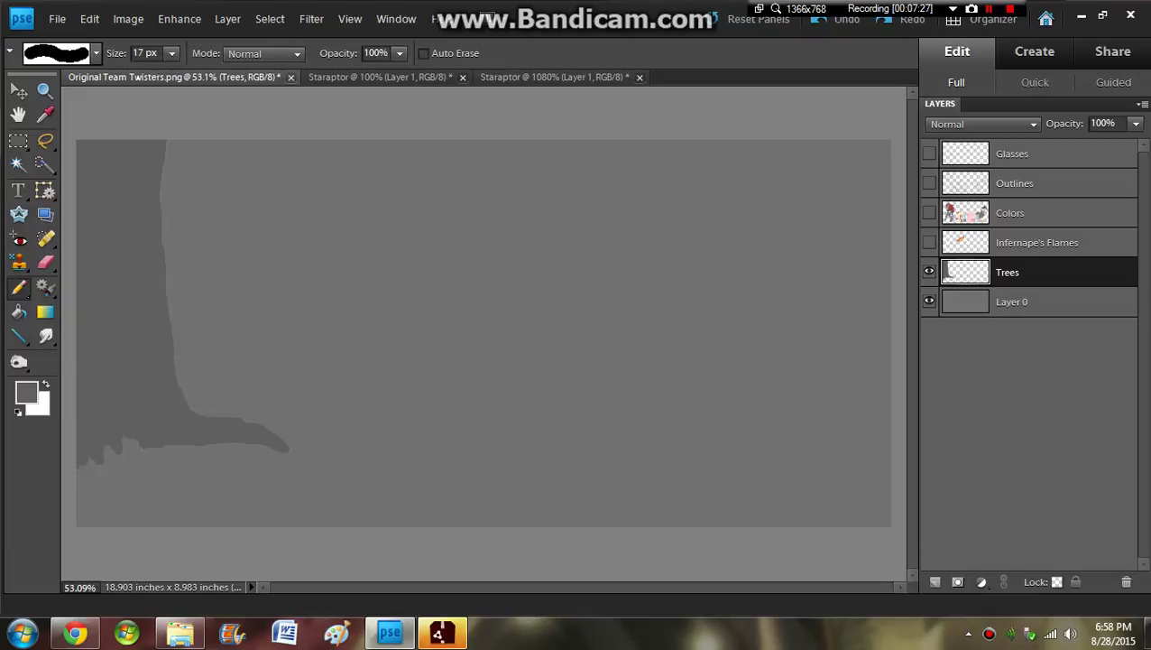
pyautogui.moveTo(795, 141)
pyautogui.mouseDown()
pyautogui.moveTo(802, 245)
pyautogui.moveTo(729, 359)
pyautogui.moveTo(728, 456)
pyautogui.moveTo(823, 418)
pyautogui.mouseUp()
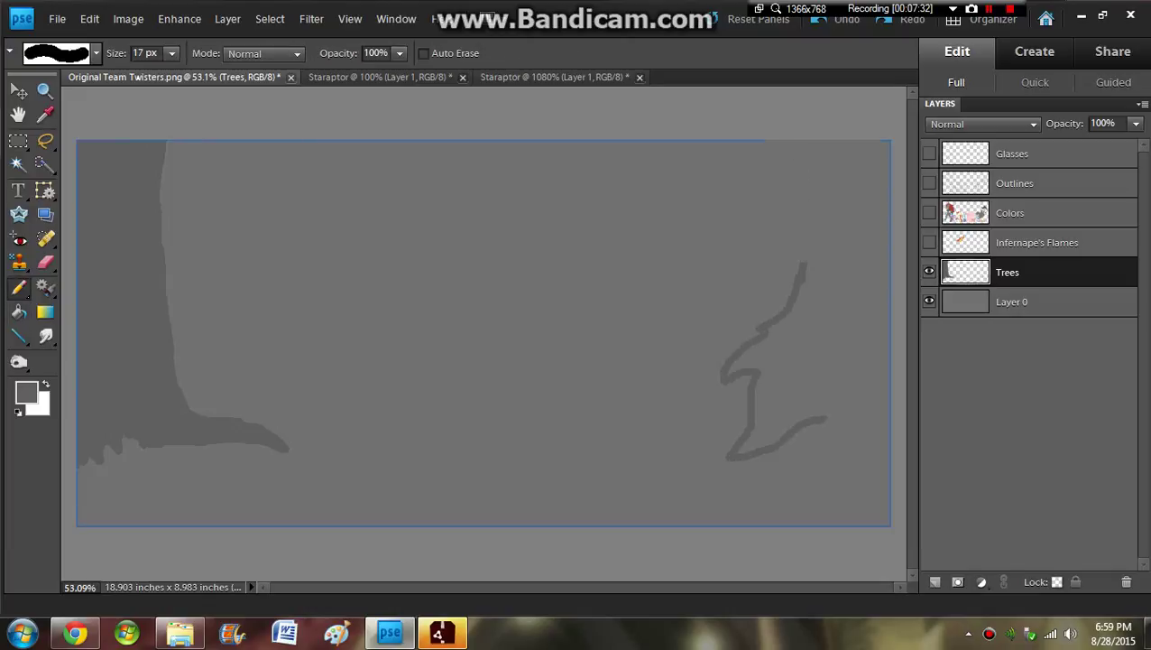
pyautogui.hotkey('ctrl', 'z')
pyautogui.moveTo(802, 141)
pyautogui.mouseDown()
pyautogui.moveTo(816, 332)
pyautogui.moveTo(808, 207)
pyautogui.mouseUp()
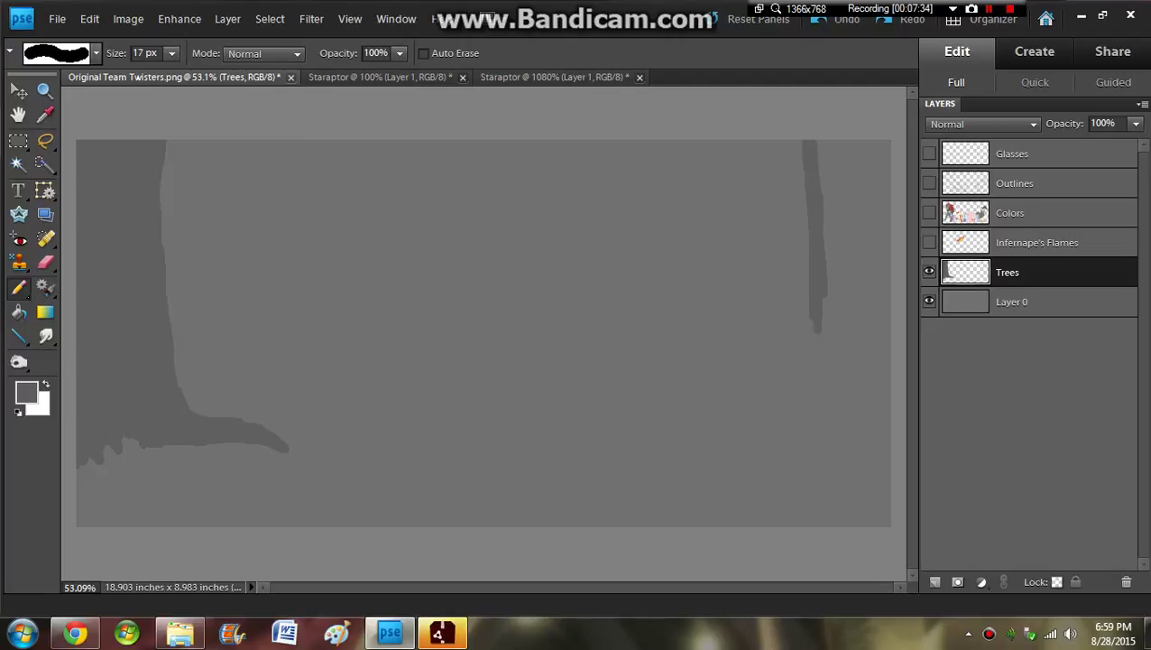
pyautogui.moveTo(814, 329)
pyautogui.mouseDown()
pyautogui.moveTo(784, 428)
pyautogui.moveTo(712, 430)
pyautogui.moveTo(659, 460)
pyautogui.moveTo(737, 456)
pyautogui.moveTo(837, 473)
pyautogui.moveTo(875, 444)
pyautogui.moveTo(890, 474)
pyautogui.mouseUp()
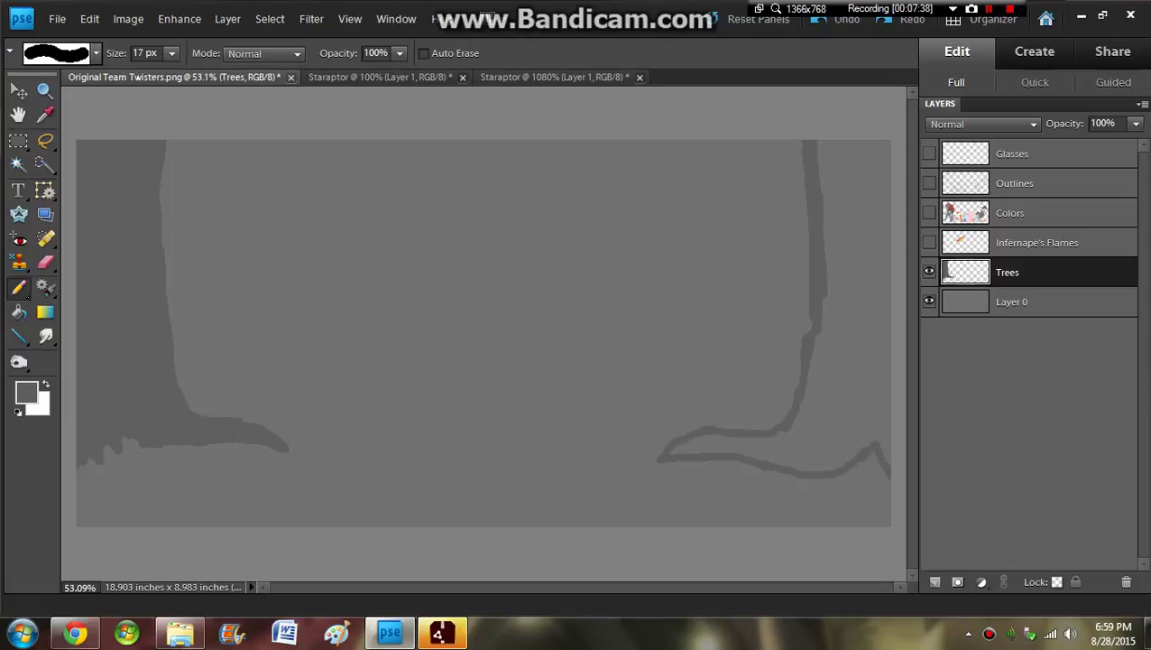
pyautogui.press('k')
pyautogui.click(847, 379)
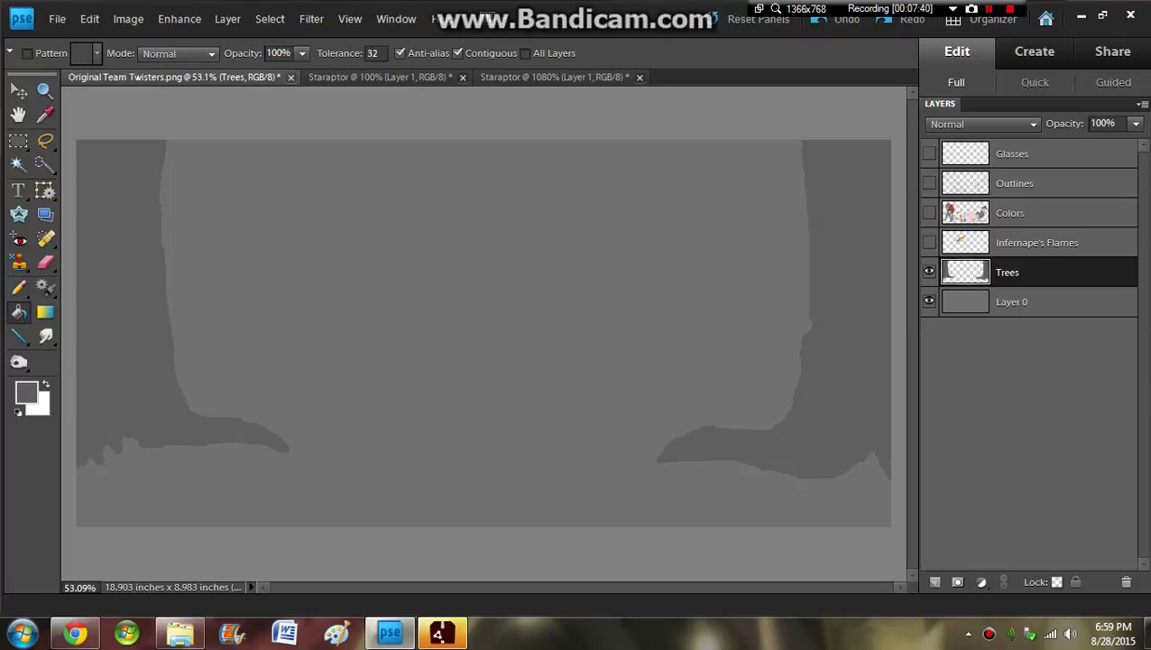
pyautogui.click(929, 213)
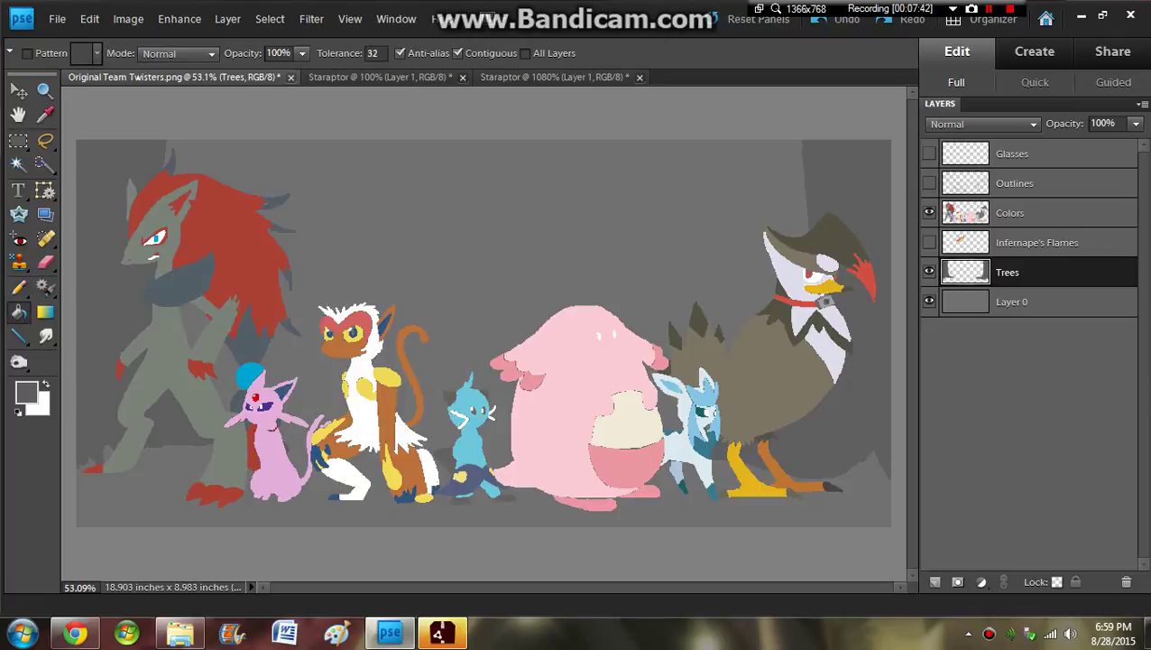
pyautogui.click(929, 213)
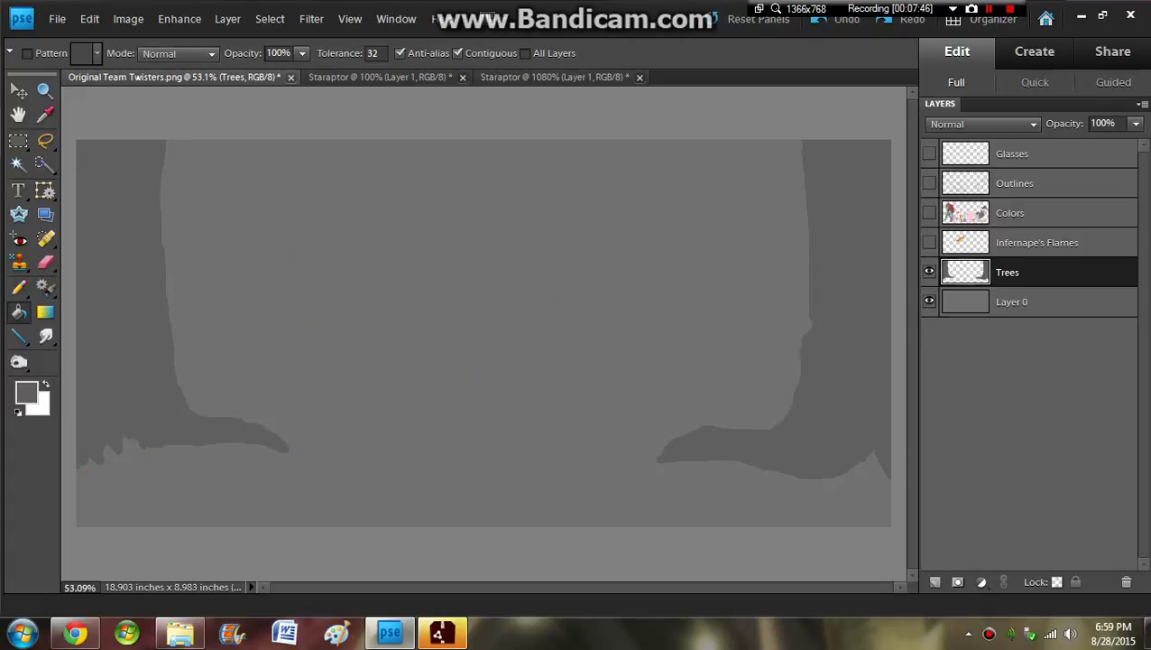
# Step: Create a new layer named Trees 2 and move it beneath the Trees layer
pyautogui.hotkey('ctrl', 'shift', 'n')
pyautogui.write('Trees 2')
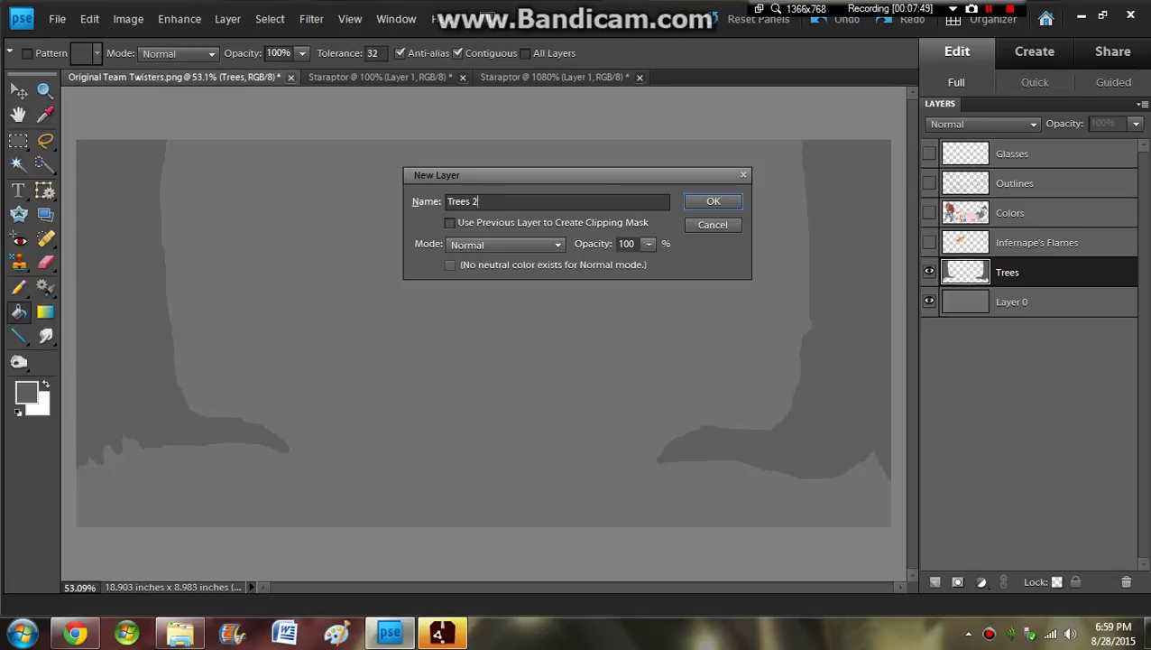
pyautogui.press('Return')
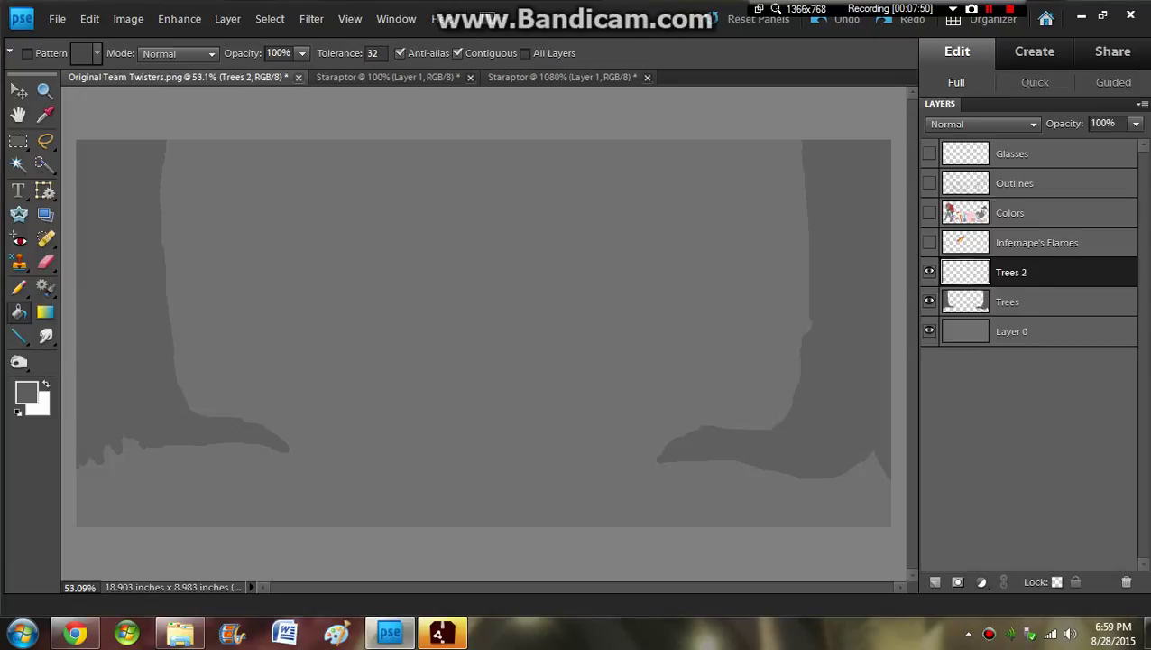
pyautogui.hotkey('ctrl', '[')
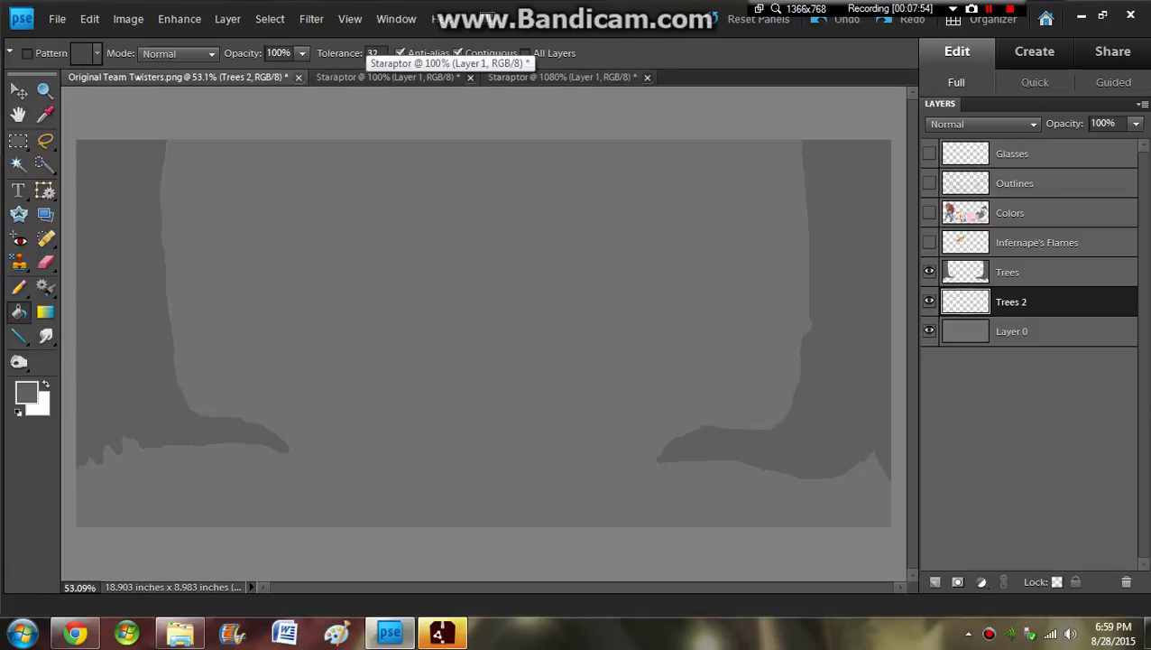
# Step: Outline a trunk with a pointed root beside the left tree on Trees 2 in dark gray #494949 and fill it with the same color
pyautogui.click(27, 392)
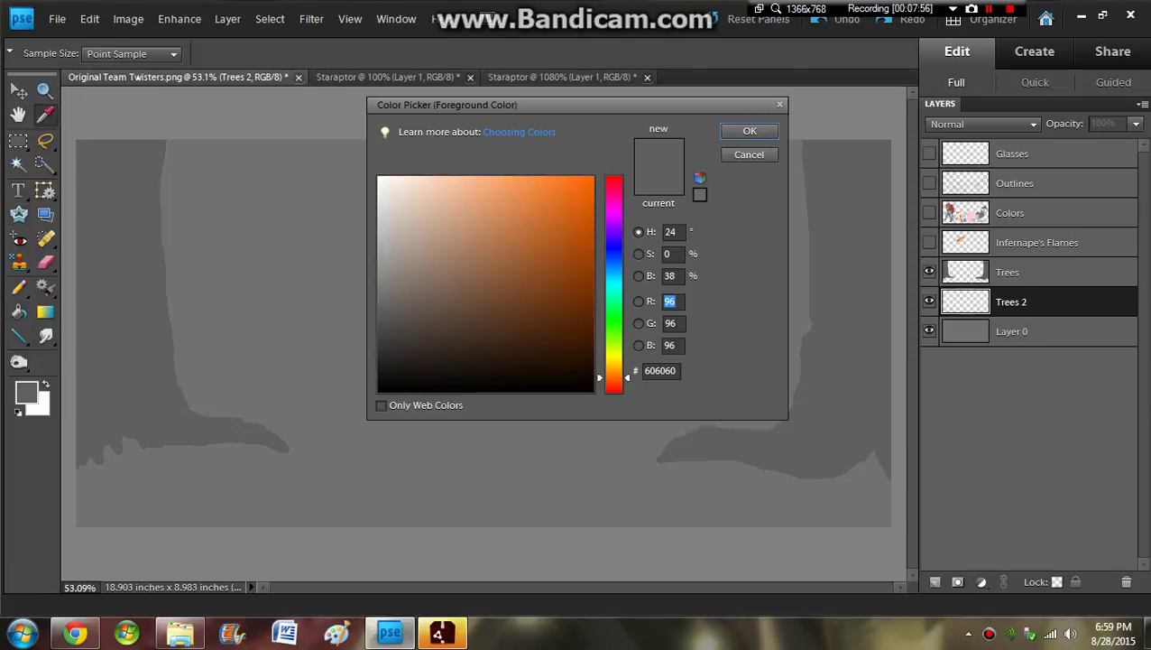
pyautogui.moveTo(378, 311); pyautogui.dragTo(378, 331)
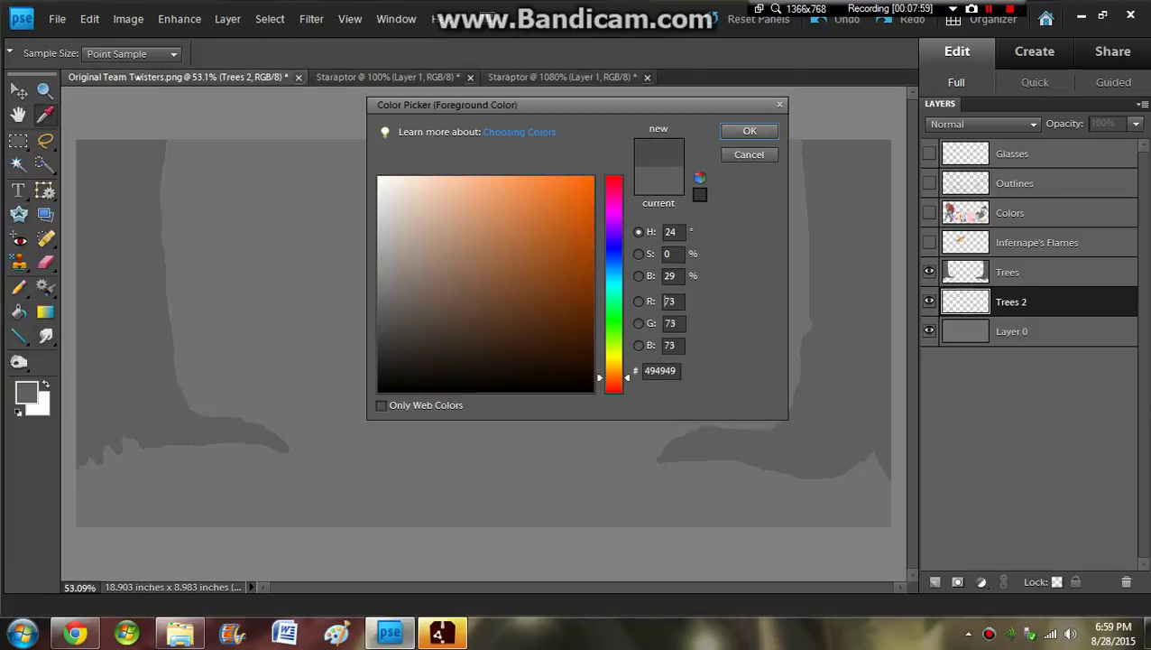
pyautogui.click(749, 132)
pyautogui.press('b')
pyautogui.moveTo(198, 140)
pyautogui.mouseDown()
pyautogui.moveTo(209, 330)
pyautogui.moveTo(295, 391)
pyautogui.moveTo(175, 370)
pyautogui.moveTo(163, 142)
pyautogui.moveTo(182, 208)
pyautogui.mouseUp()
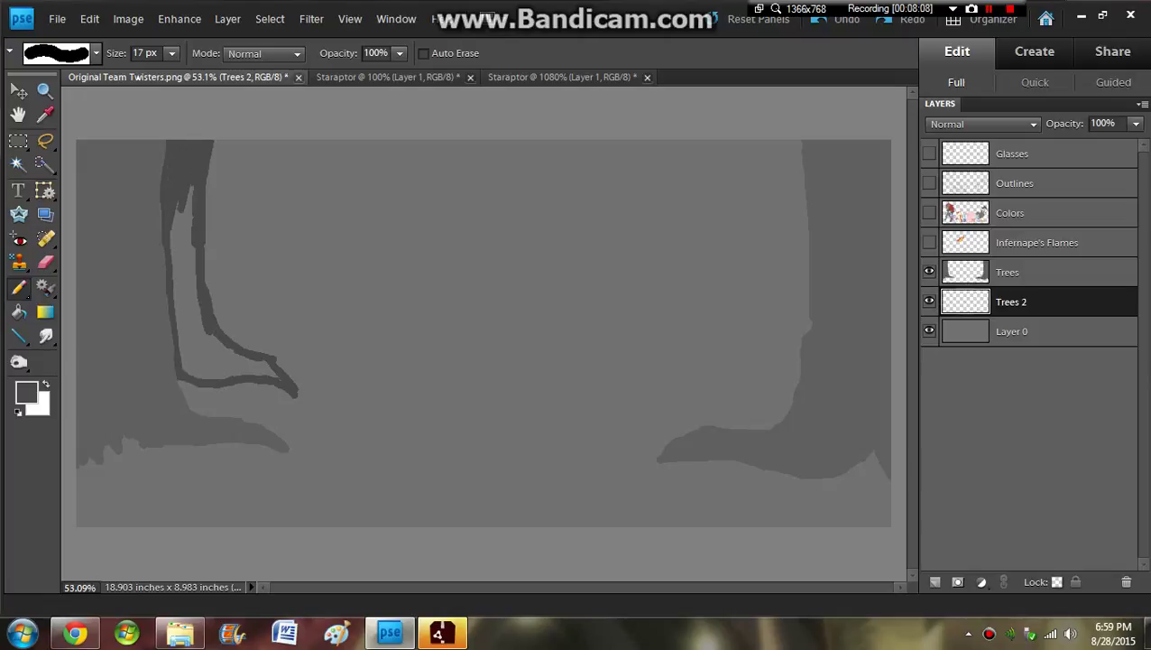
pyautogui.click(19, 312)
pyautogui.click(193, 323)
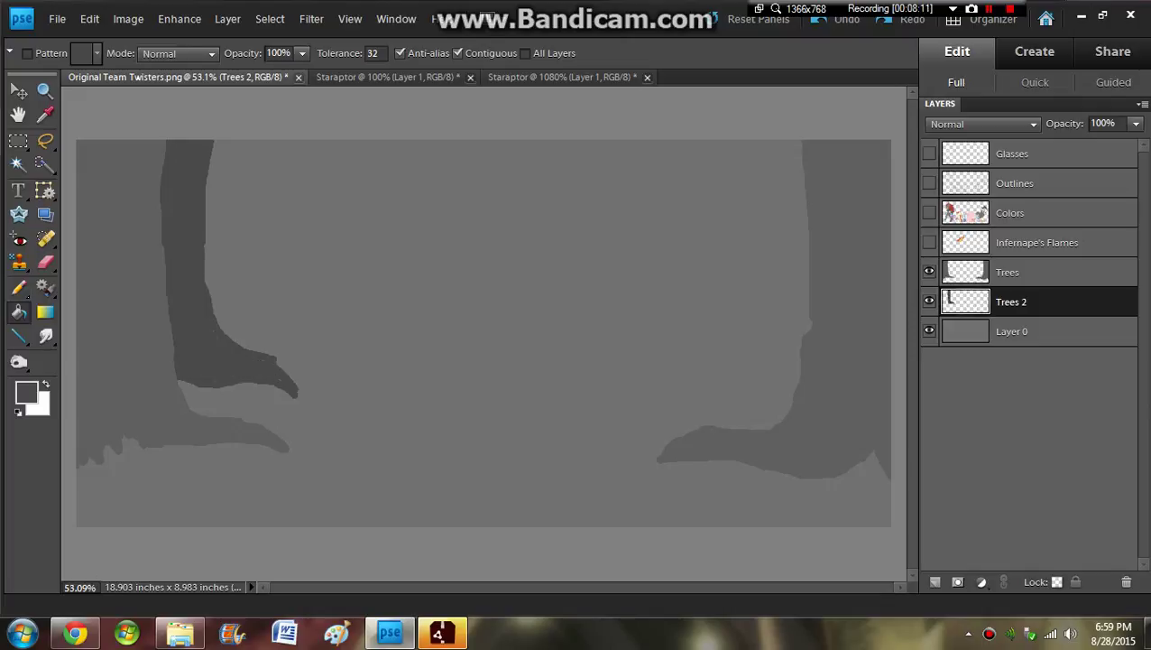
# Step: Draw thin forked branches reaching from the left dark trunk toward the canvas's upper edge with the 17 px pencil
pyautogui.click(19, 288)
pyautogui.moveTo(211, 161); pyautogui.dragTo(267, 144)
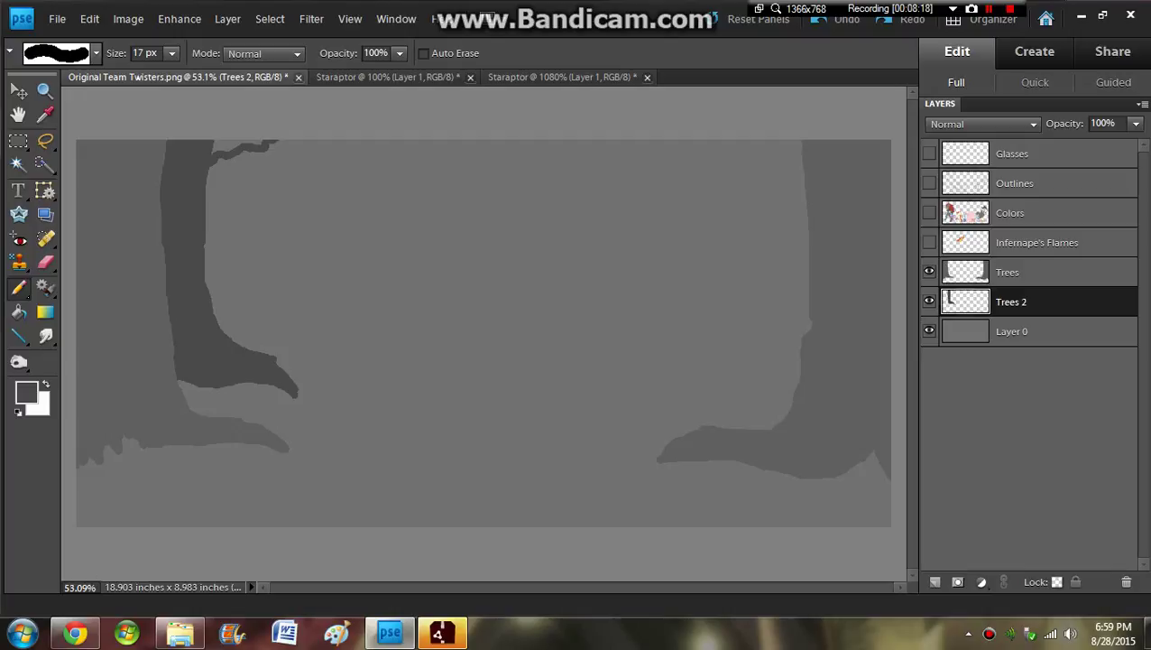
pyautogui.moveTo(207, 174); pyautogui.dragTo(246, 150)
pyautogui.moveTo(234, 147); pyautogui.dragTo(238, 141)
# Step: Outline and fill a matching dark trunk with a root beside the right tree, and add branches spreading inward from its upper part
pyautogui.moveTo(772, 140)
pyautogui.mouseDown()
pyautogui.moveTo(784, 249)
pyautogui.moveTo(767, 247)
pyautogui.moveTo(770, 313)
pyautogui.moveTo(756, 363)
pyautogui.moveTo(699, 354)
pyautogui.moveTo(642, 377)
pyautogui.moveTo(753, 390)
pyautogui.moveTo(798, 363)
pyautogui.moveTo(798, 141)
pyautogui.moveTo(794, 225)
pyautogui.mouseUp()
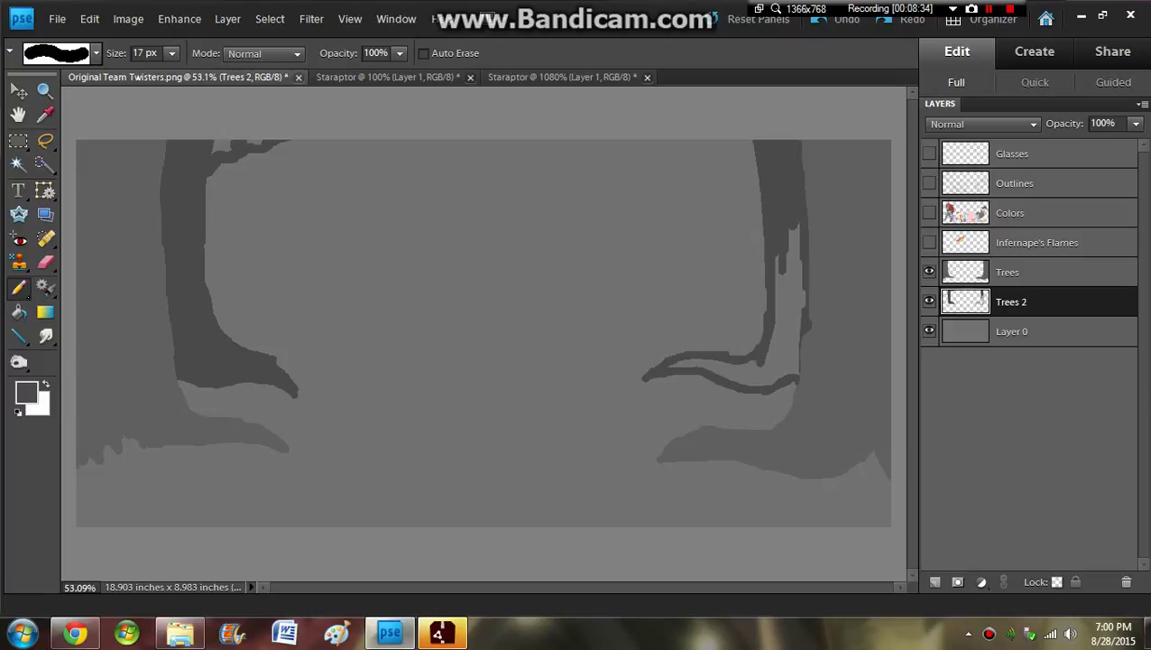
pyautogui.press('k')
pyautogui.click(786, 316)
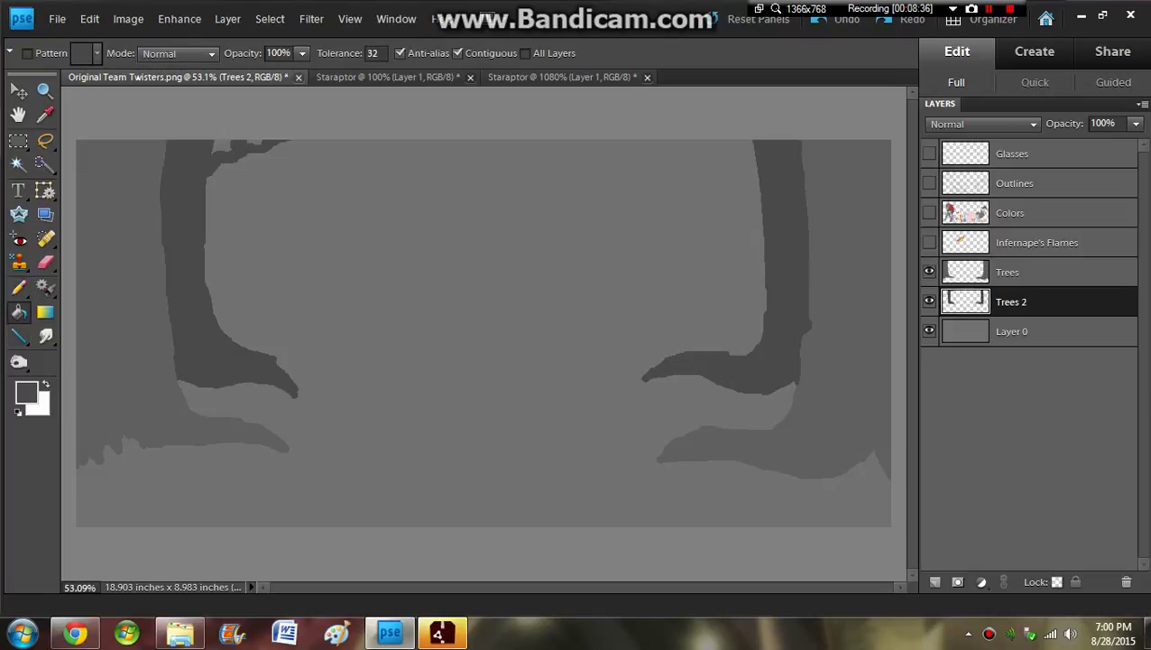
pyautogui.press('n')
pyautogui.moveTo(756, 197)
pyautogui.mouseDown()
pyautogui.moveTo(724, 184)
pyautogui.moveTo(733, 175)
pyautogui.moveTo(706, 157)
pyautogui.moveTo(682, 170)
pyautogui.moveTo(623, 164)
pyautogui.moveTo(591, 144)
pyautogui.moveTo(669, 160)
pyautogui.moveTo(700, 144)
pyautogui.moveTo(688, 141)
pyautogui.moveTo(729, 169)
pyautogui.moveTo(707, 148)
pyautogui.mouseUp()
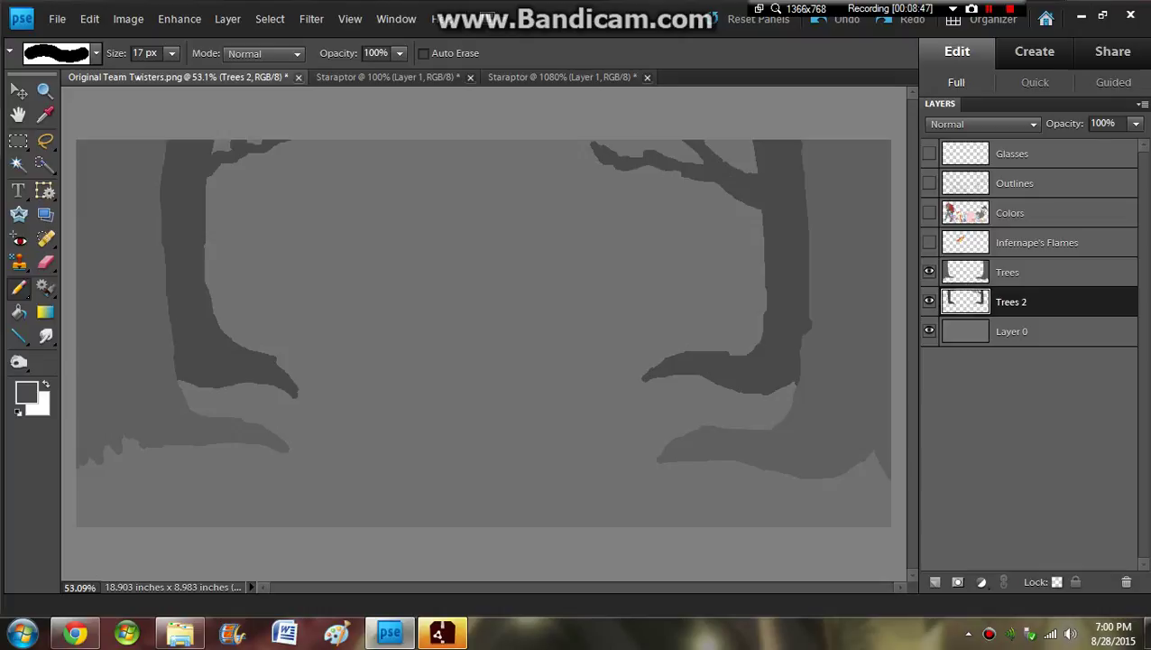
# Step: On the Trees layer, sample the front trees' gray and draw forked branches extending inward from both front trunks
pyautogui.click(1008, 273)
pyautogui.keyDown('alt'); pyautogui.click(844, 360); pyautogui.keyUp('alt')
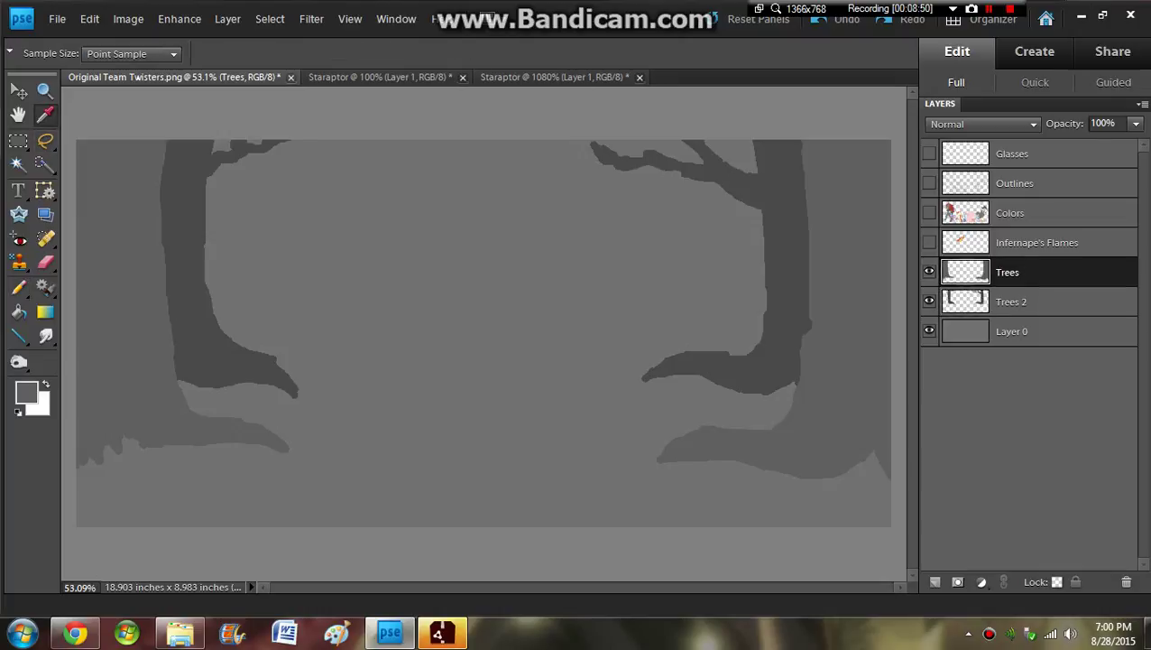
pyautogui.moveTo(165, 169)
pyautogui.mouseDown()
pyautogui.moveTo(186, 193)
pyautogui.moveTo(249, 171)
pyautogui.moveTo(267, 186)
pyautogui.moveTo(317, 165)
pyautogui.moveTo(309, 176)
pyautogui.moveTo(242, 167)
pyautogui.moveTo(303, 145)
pyautogui.mouseUp()
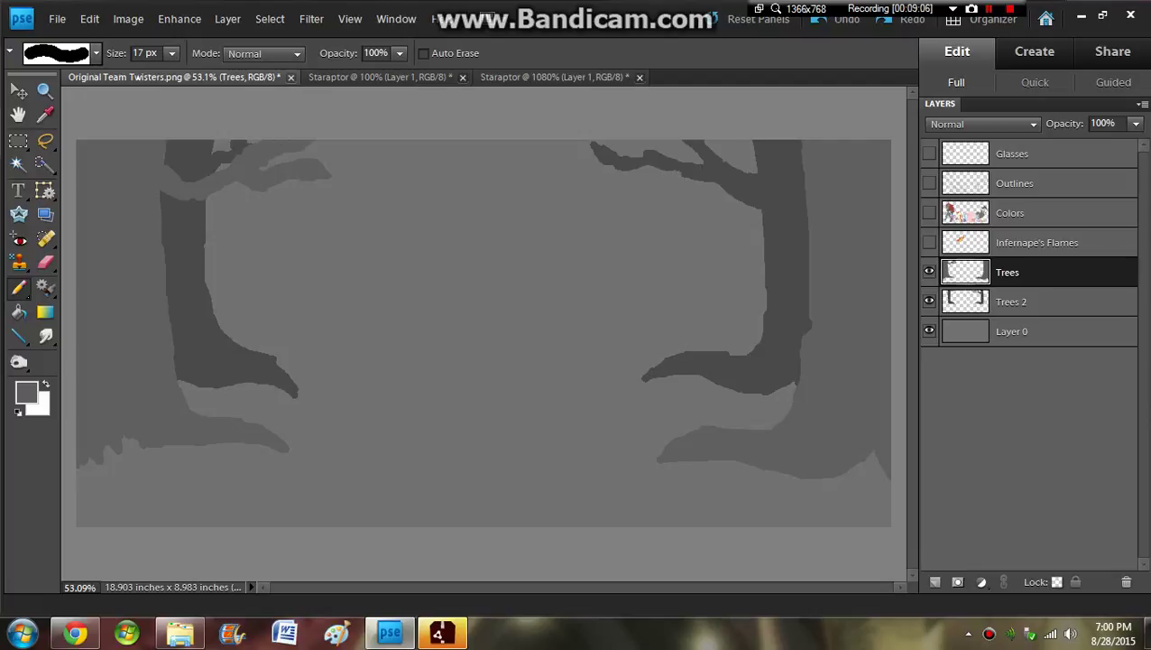
pyautogui.moveTo(802, 217)
pyautogui.mouseDown()
pyautogui.moveTo(759, 185)
pyautogui.moveTo(761, 152)
pyautogui.moveTo(751, 171)
pyautogui.moveTo(734, 147)
pyautogui.moveTo(748, 143)
pyautogui.moveTo(736, 179)
pyautogui.moveTo(690, 151)
pyautogui.moveTo(693, 171)
pyautogui.moveTo(643, 143)
pyautogui.moveTo(662, 147)
pyautogui.mouseUp()
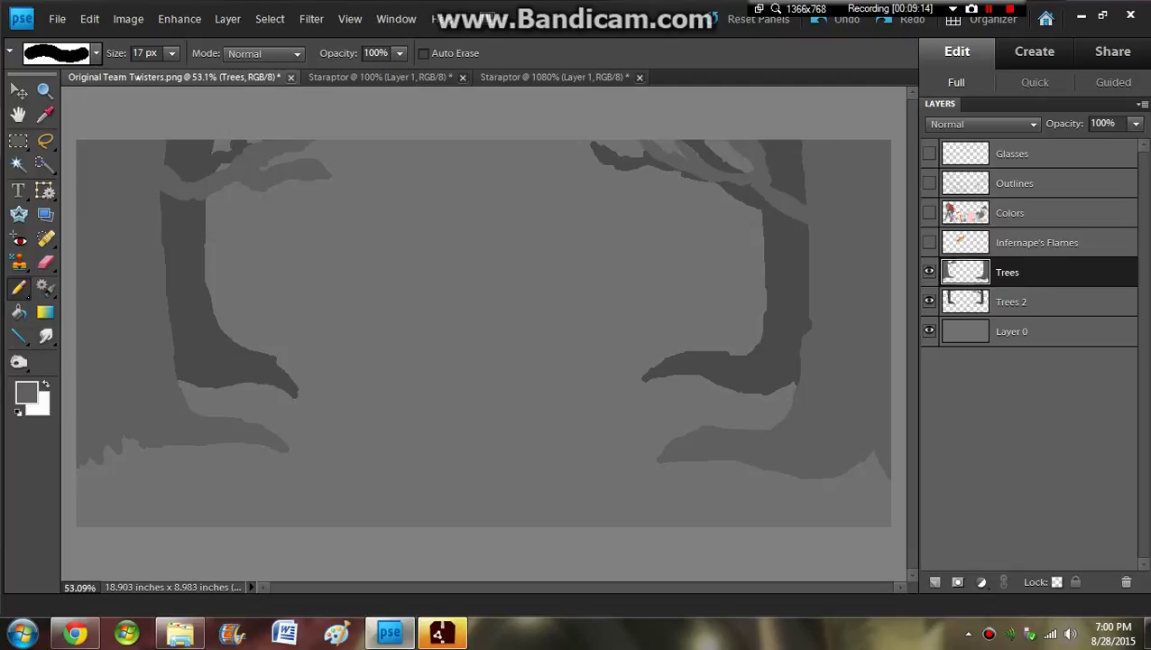
pyautogui.moveTo(720, 181); pyautogui.dragTo(748, 186)
# Step: Create a new layer named Trees 3 directly above Layer 0
pyautogui.click(1012, 302)
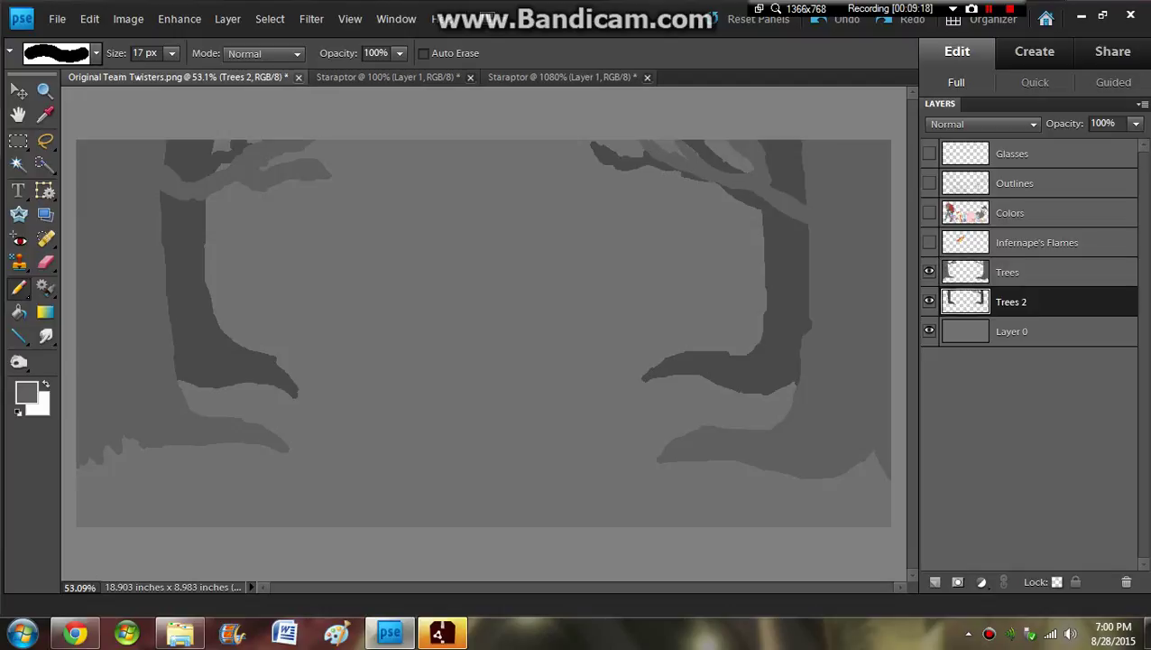
pyautogui.click(1012, 332)
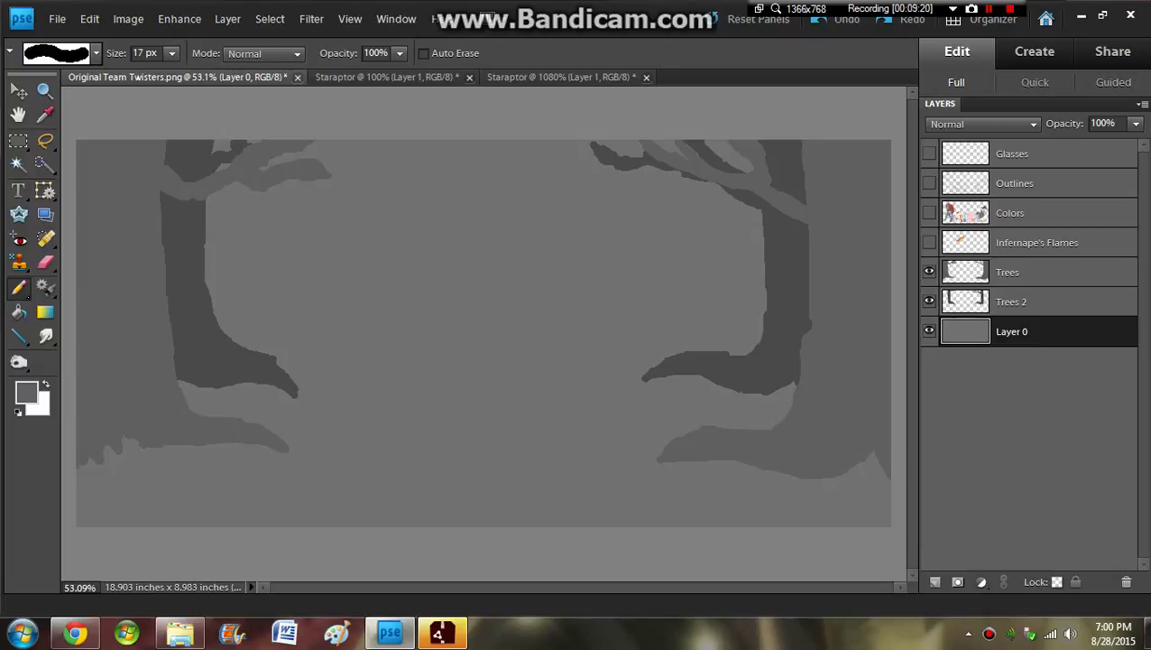
pyautogui.hotkey('ctrl', 'shift', 'n')
pyautogui.write('Trees')
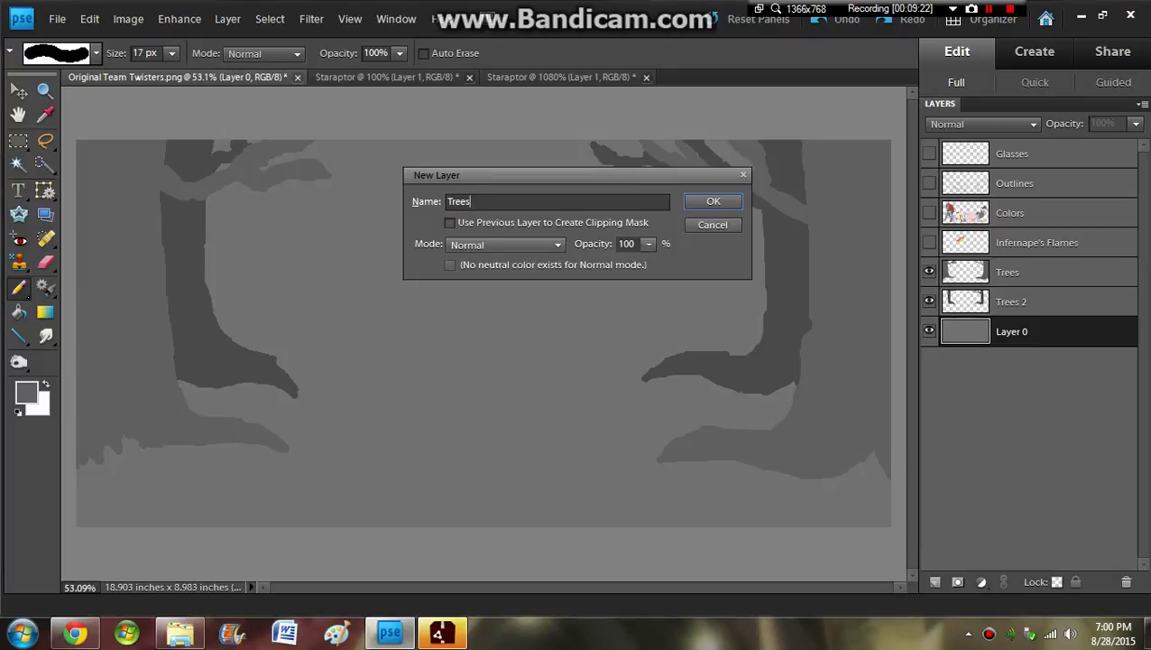
pyautogui.write(' 3')
pyautogui.press('Return')
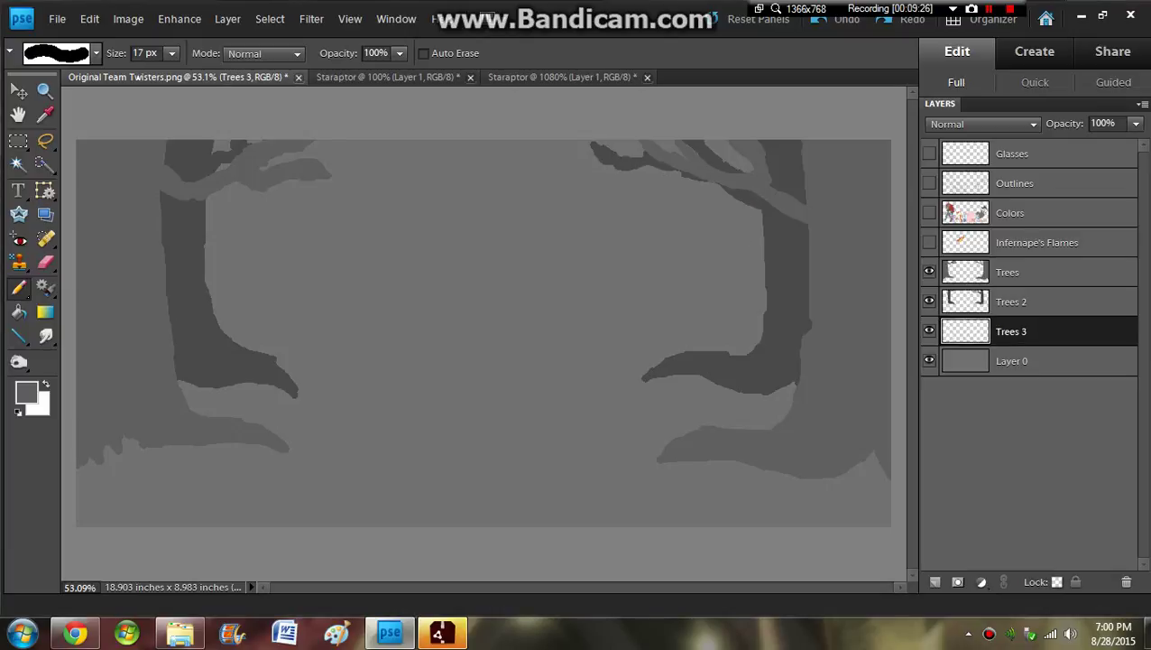
# Step: Paint a third pair of trunks with roots on Trees 3, just inside the Trees 2 trunks, using a 17 px pencil in #313131
pyautogui.press('i')
pyautogui.click(188, 271)
pyautogui.click(27, 391)
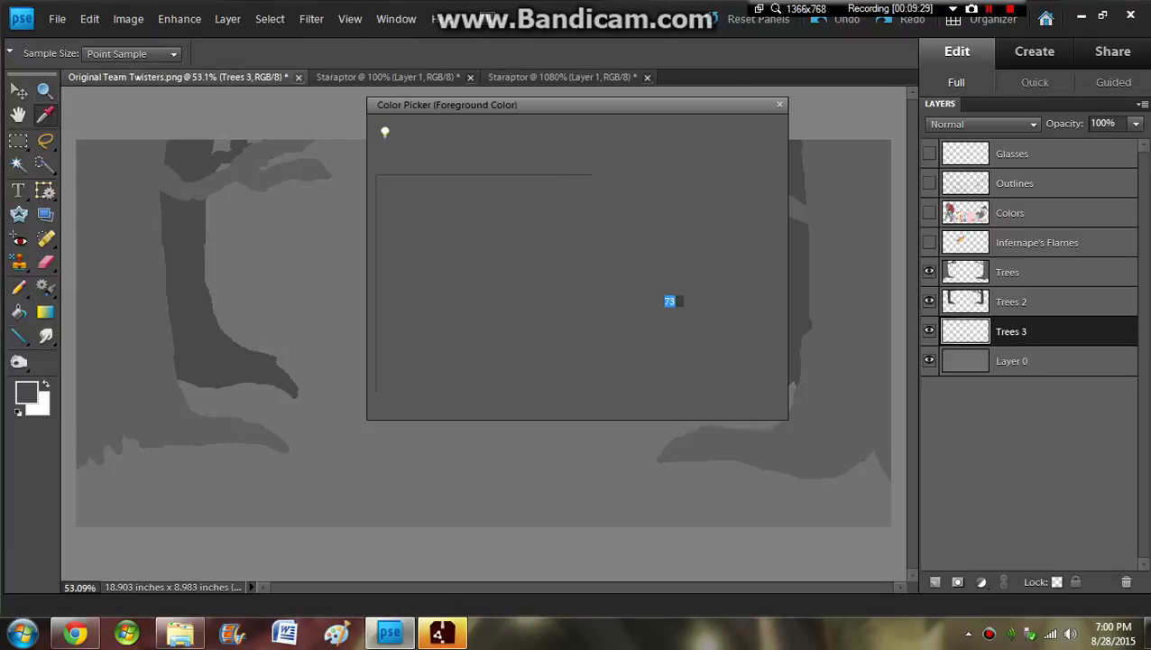
pyautogui.moveTo(379, 330); pyautogui.dragTo(378, 351)
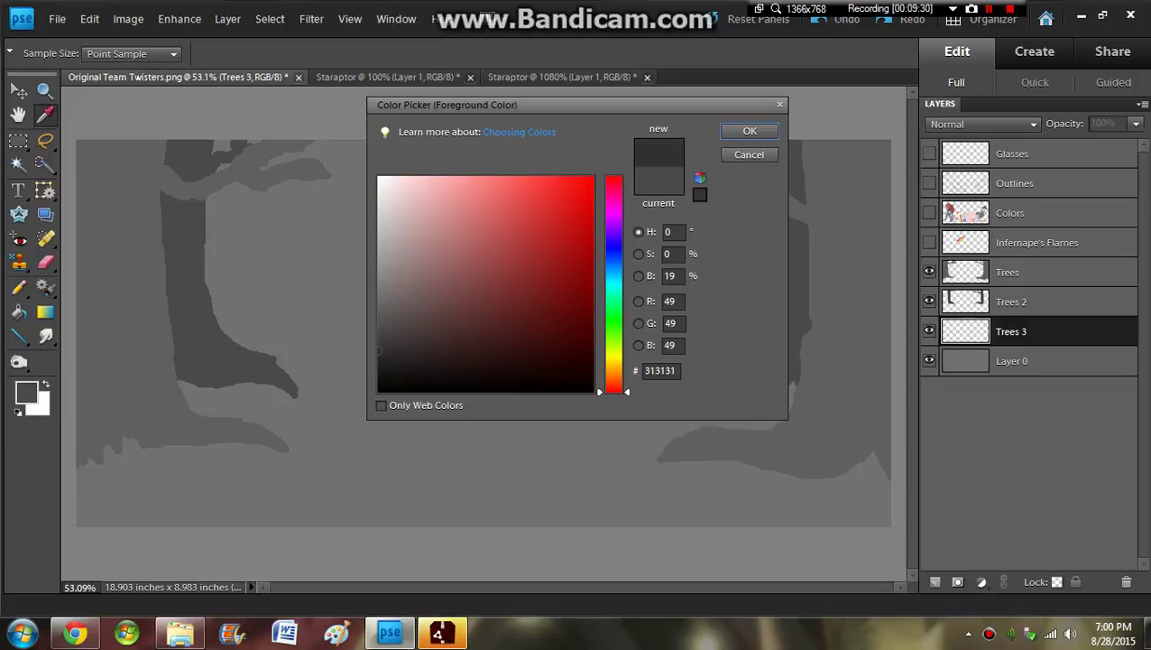
pyautogui.click(750, 131)
pyautogui.press('n')
pyautogui.moveTo(248, 287)
pyautogui.mouseDown()
pyautogui.moveTo(225, 218)
pyautogui.moveTo(216, 219)
pyautogui.moveTo(250, 304)
pyautogui.moveTo(287, 349)
pyautogui.moveTo(364, 365)
pyautogui.moveTo(278, 334)
pyautogui.moveTo(340, 350)
pyautogui.moveTo(271, 354)
pyautogui.moveTo(227, 332)
pyautogui.moveTo(220, 306)
pyautogui.moveTo(255, 347)
pyautogui.moveTo(276, 352)
pyautogui.moveTo(249, 313)
pyautogui.moveTo(256, 339)
pyautogui.mouseUp()
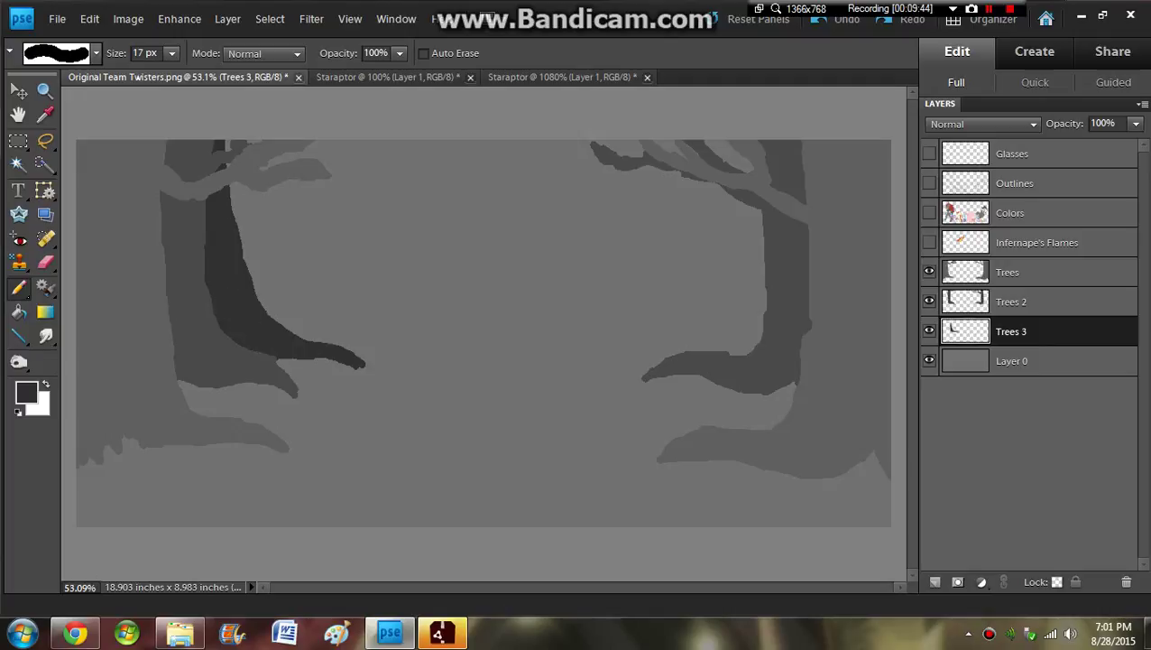
pyautogui.moveTo(720, 144)
pyautogui.mouseDown()
pyautogui.moveTo(744, 244)
pyautogui.moveTo(759, 253)
pyautogui.moveTo(740, 291)
pyautogui.moveTo(744, 316)
pyautogui.moveTo(727, 348)
pyautogui.moveTo(691, 332)
pyautogui.moveTo(696, 347)
pyautogui.moveTo(680, 339)
pyautogui.moveTo(632, 363)
pyautogui.mouseUp()
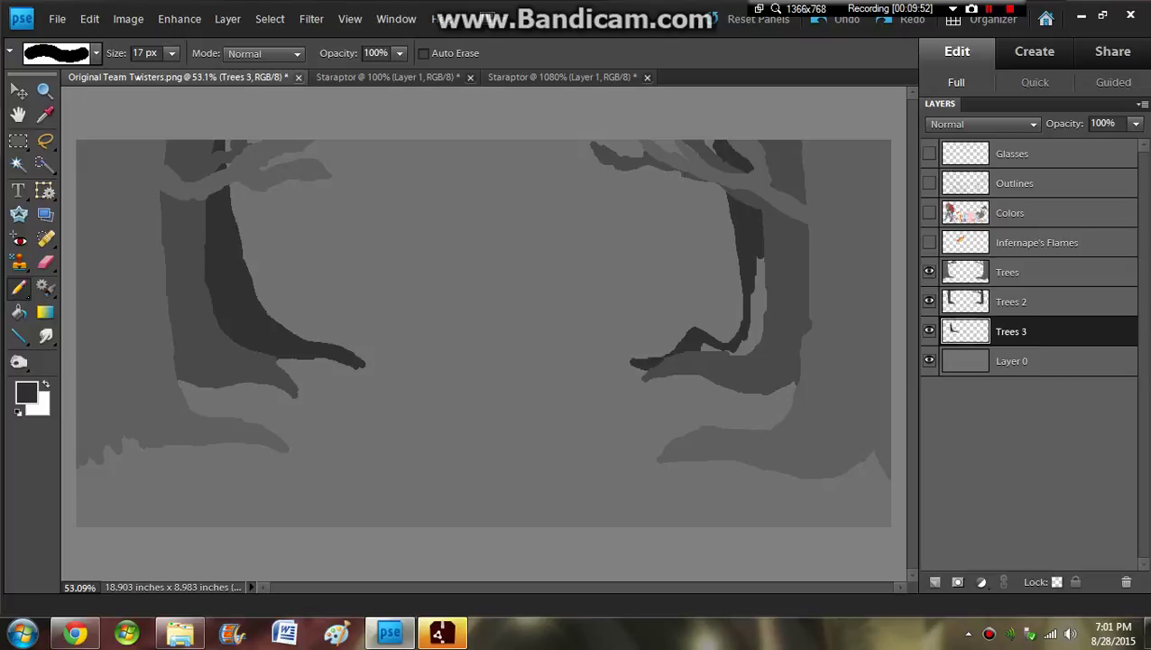
pyautogui.moveTo(699, 346)
pyautogui.mouseDown()
pyautogui.moveTo(747, 352)
pyautogui.moveTo(760, 262)
pyautogui.mouseUp()
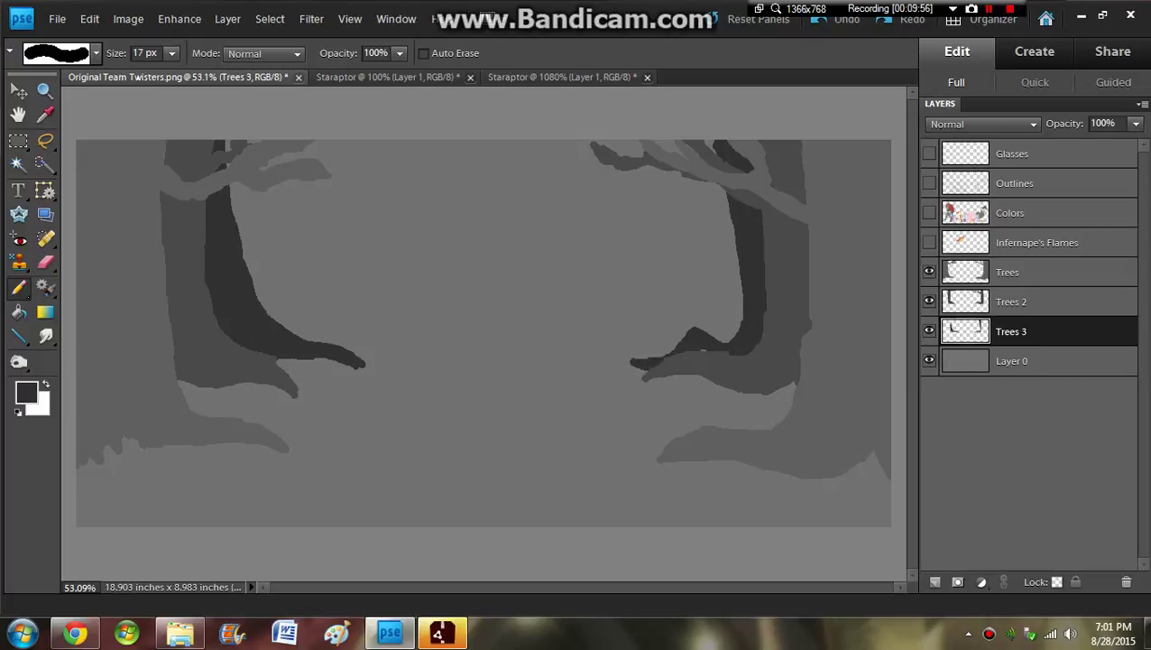